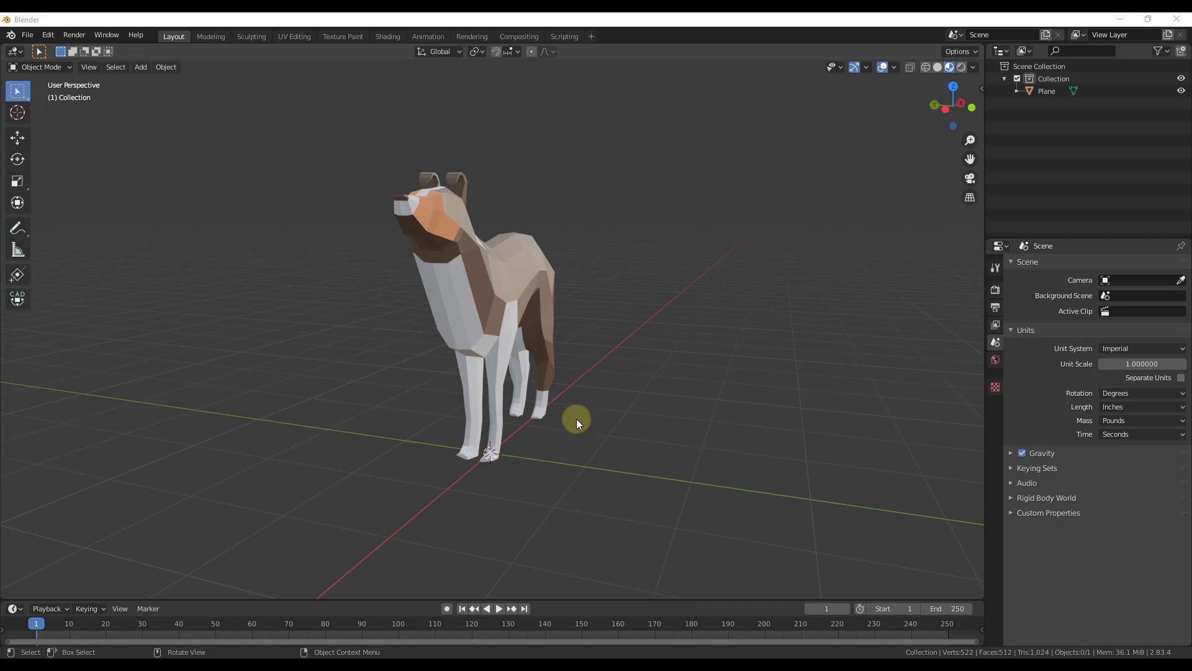
Add a mesh plane at the dog model's feet
{"action": "scroll", "coordinate": [577, 420], "scroll_direction": "down", "scroll_amount": 4}
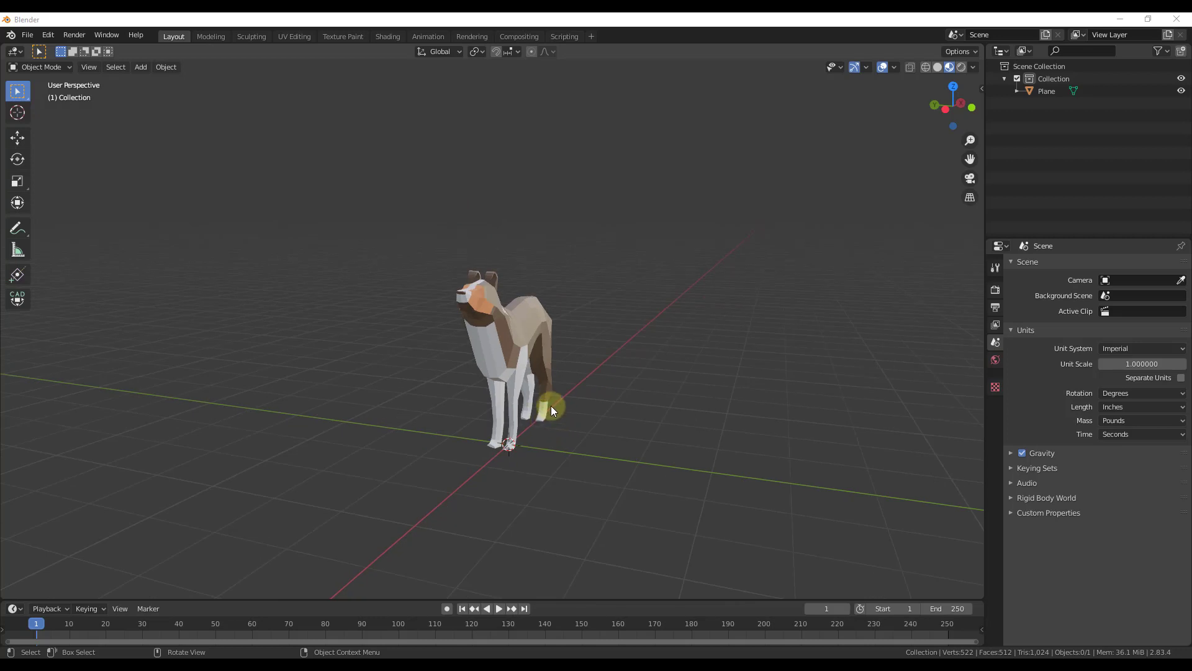
{"action": "middle_click_drag", "start_coordinate": [551, 405], "coordinate": [519, 427]}
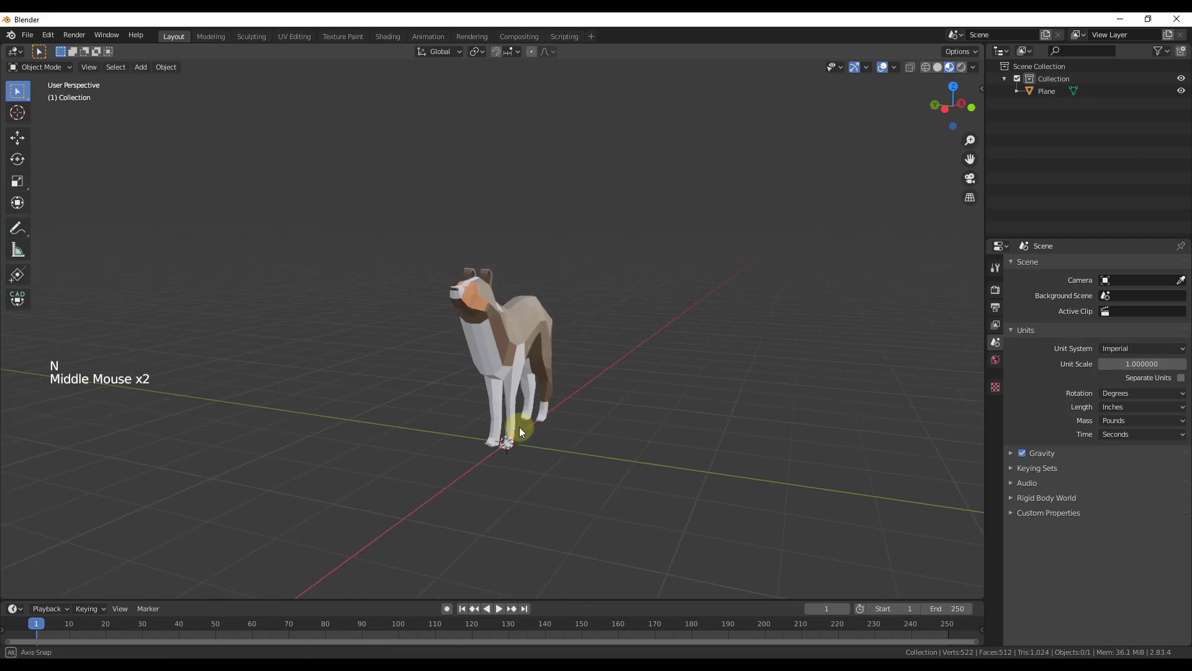
{"action": "key", "text": "shift+a"}
{"action": "mouse_move", "coordinate": [492, 391]}
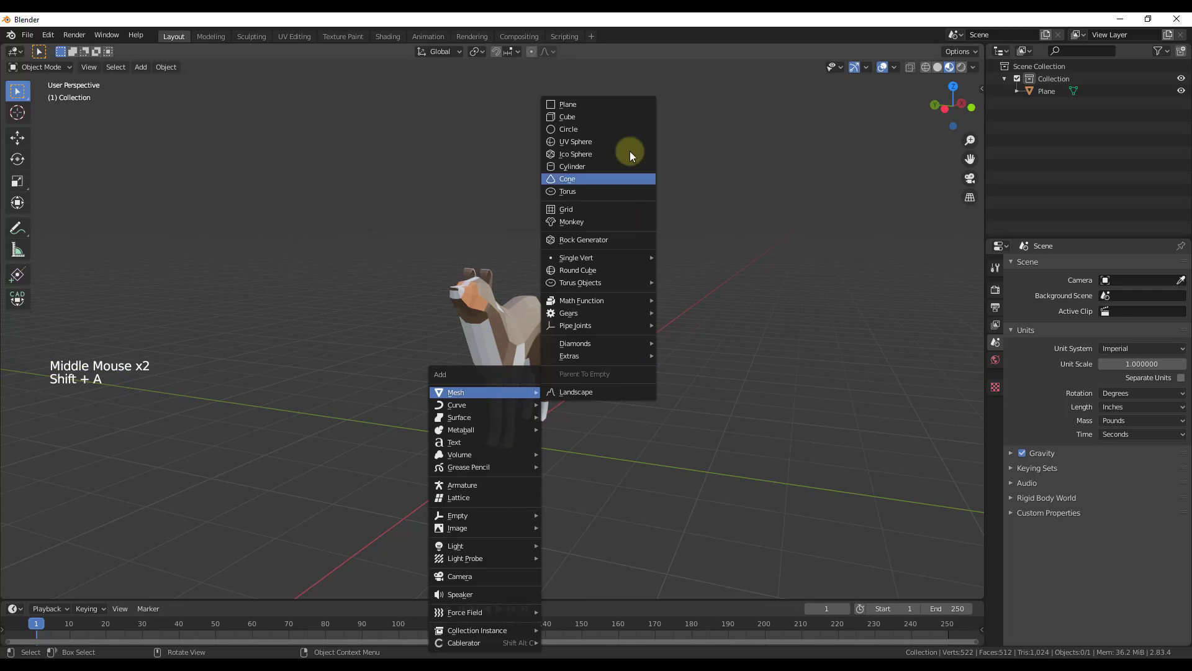
{"action": "left_click", "coordinate": [596, 105]}
{"action": "scroll", "coordinate": [499, 486], "scroll_direction": "up", "scroll_amount": 2}
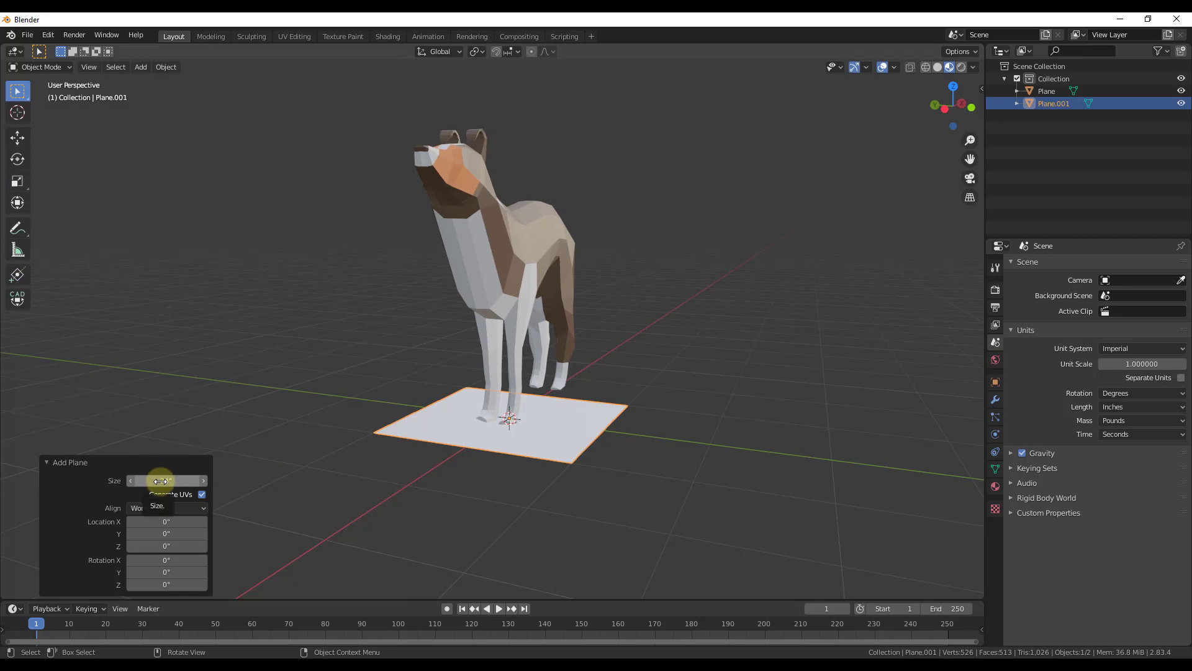
Scale the new plane uniformly by a factor of 100 to form a large ground surface
{"action": "scroll", "coordinate": [596, 436], "scroll_direction": "down", "scroll_amount": 5}
{"action": "middle_click_drag", "start_coordinate": [568, 434], "coordinate": [566, 439]}
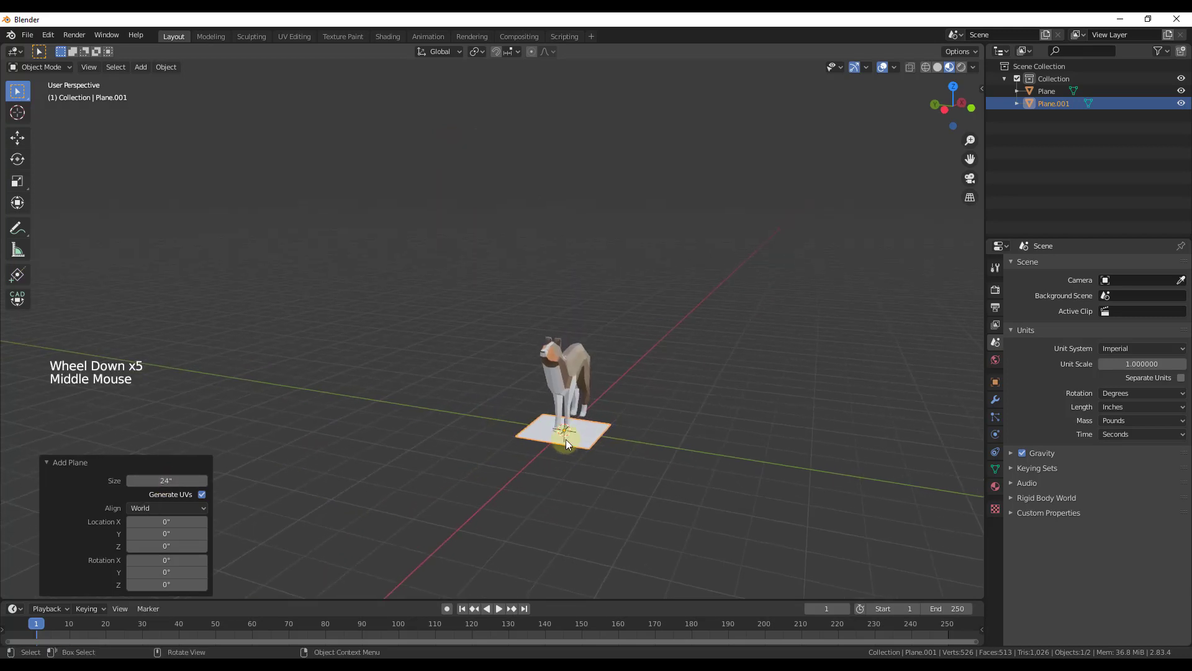
{"action": "key", "text": "s"}
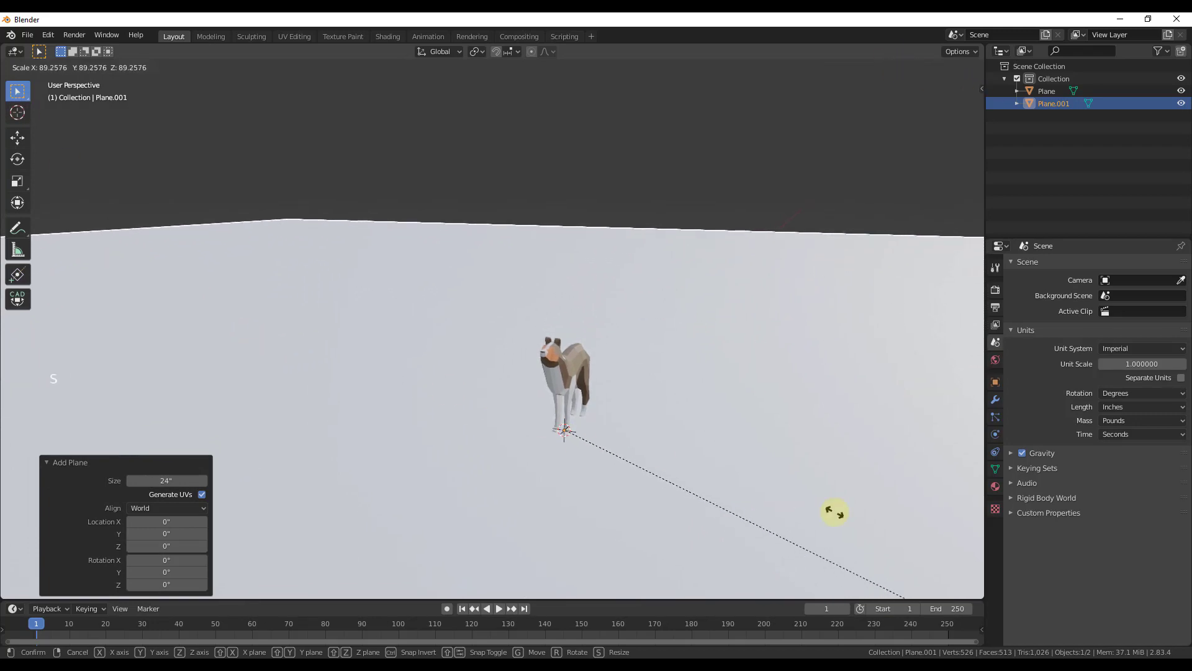
{"action": "left_click", "coordinate": [884, 491]}
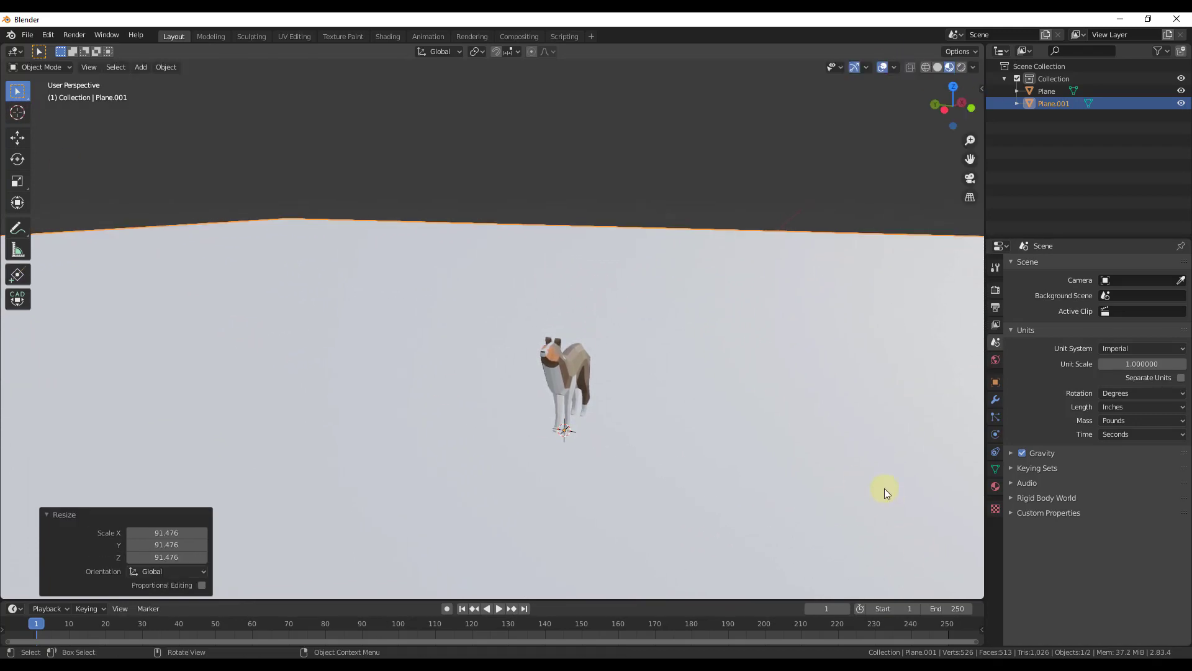
{"action": "left_click", "coordinate": [187, 532]}
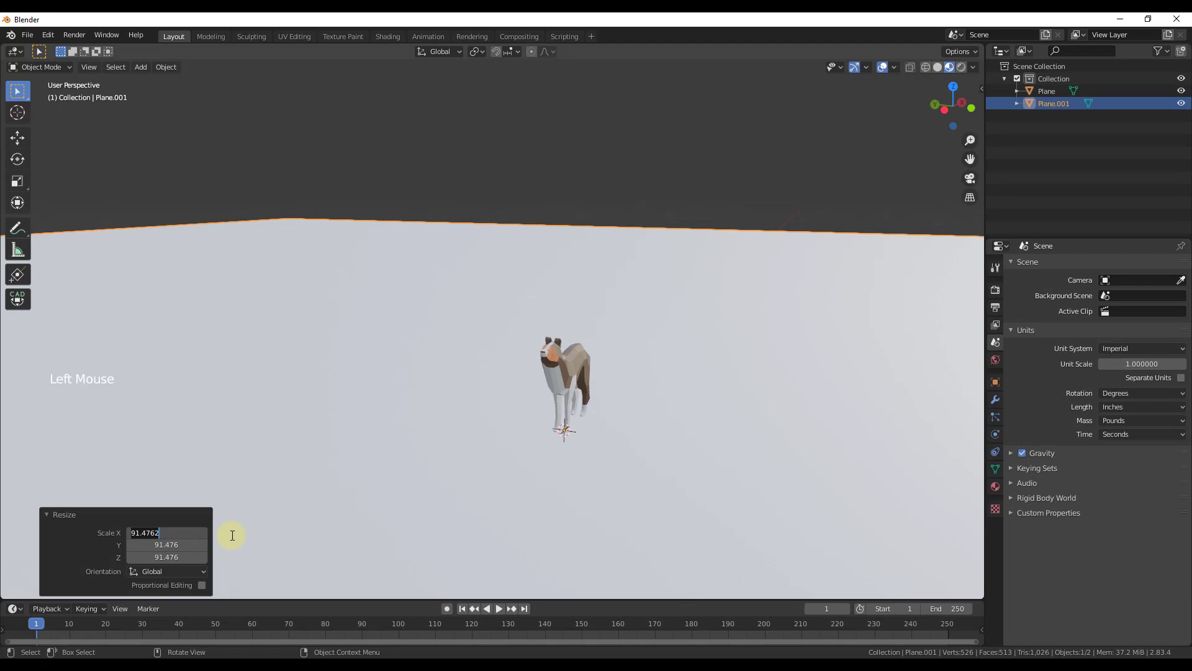
{"action": "type", "text": "10"}
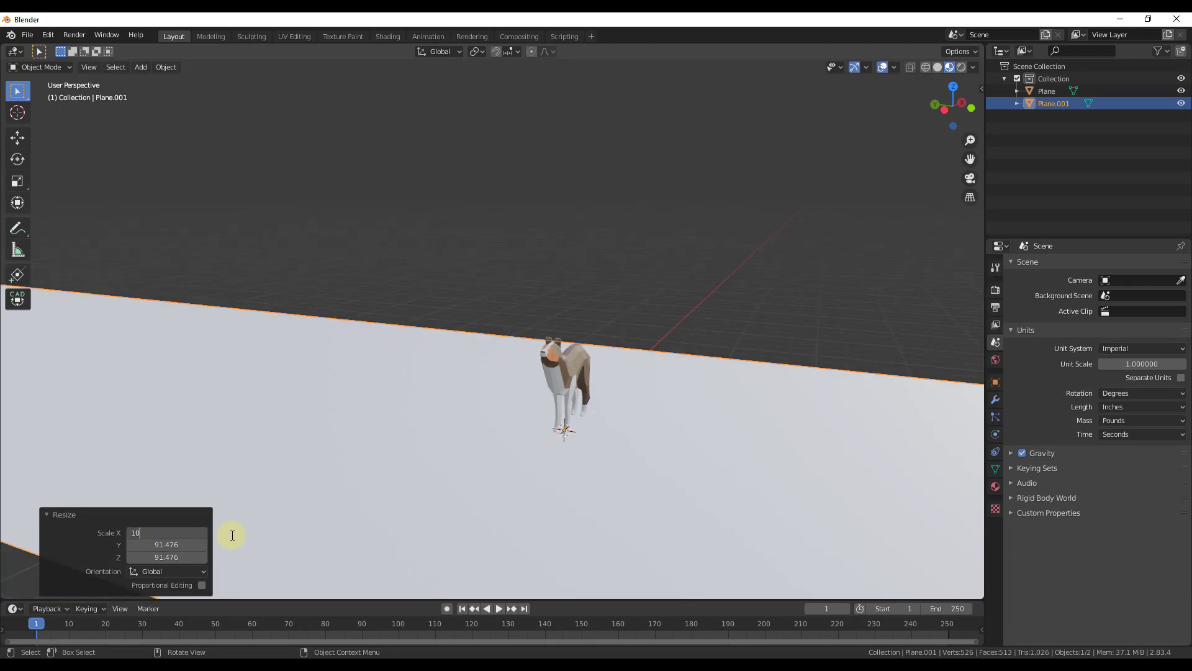
{"action": "type", "text": "0.00"}
{"action": "key", "text": "Return"}
{"action": "scroll", "coordinate": [421, 312], "scroll_direction": "down", "scroll_amount": 10}
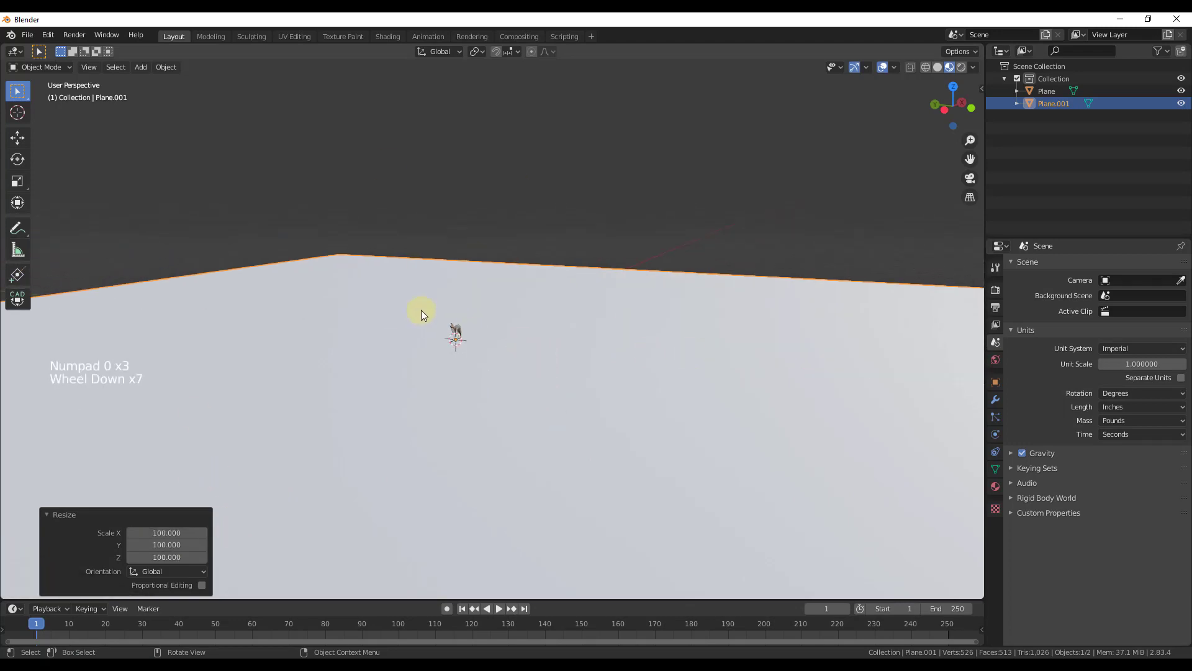
{"action": "scroll", "coordinate": [504, 313], "scroll_direction": "up", "scroll_amount": 3}
{"action": "scroll", "coordinate": [370, 335], "scroll_direction": "up", "scroll_amount": 6}
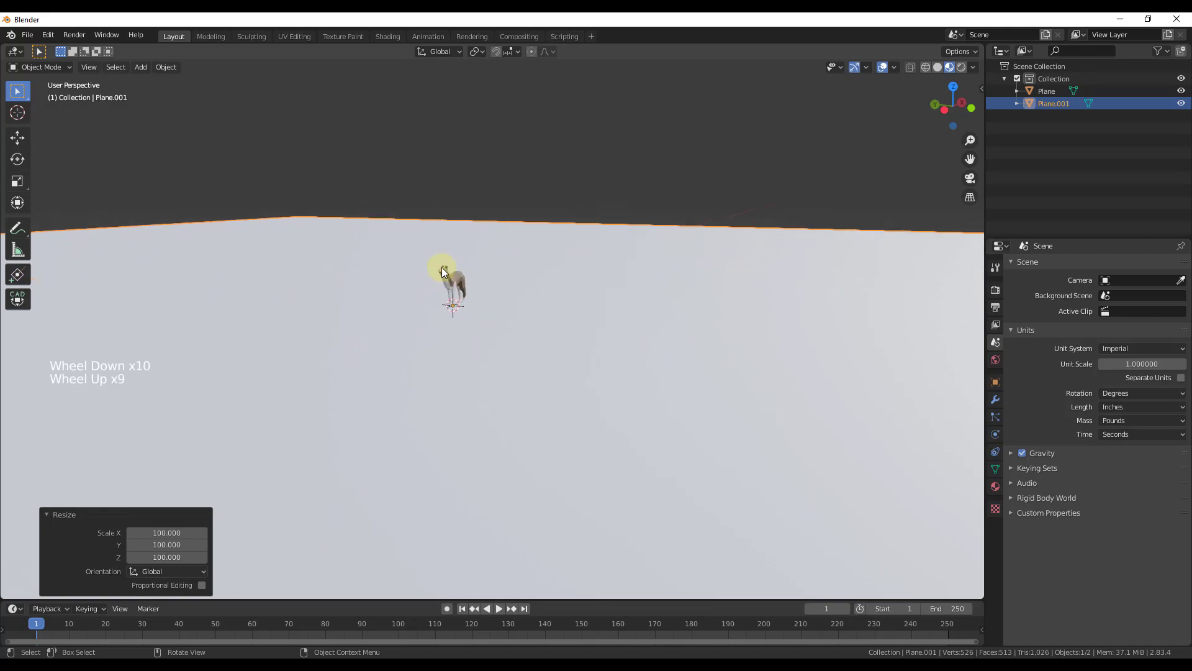
{"action": "left_click", "coordinate": [168, 67]}
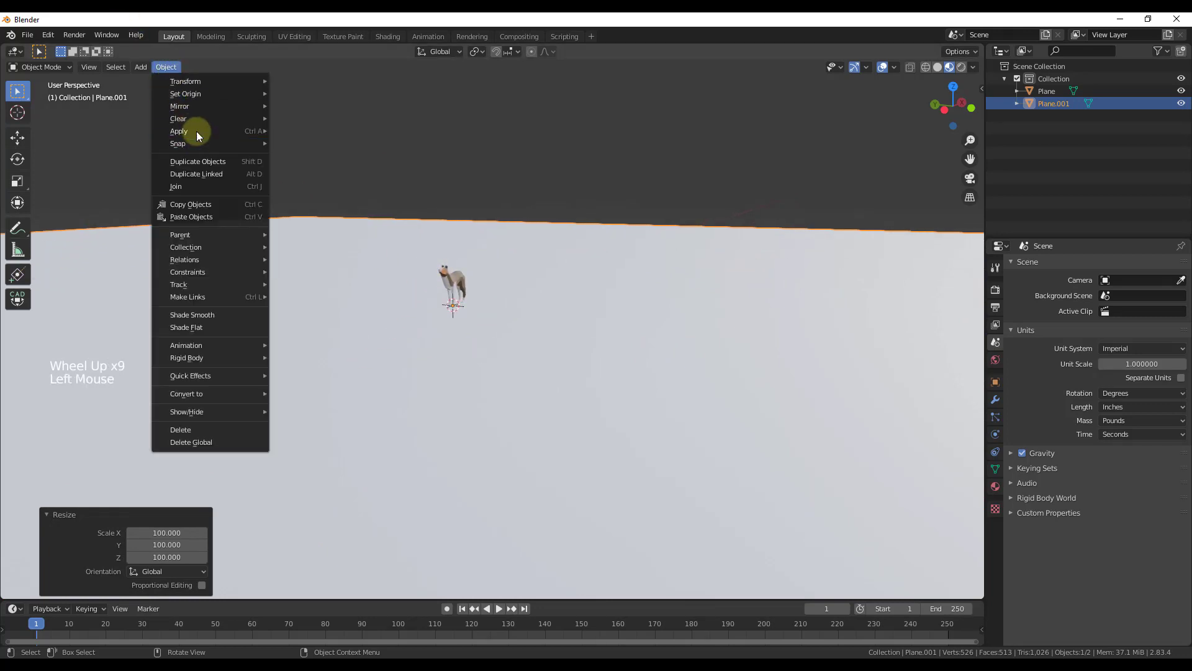
{"action": "mouse_move", "coordinate": [196, 129]}
{"action": "left_click", "coordinate": [578, 161]}
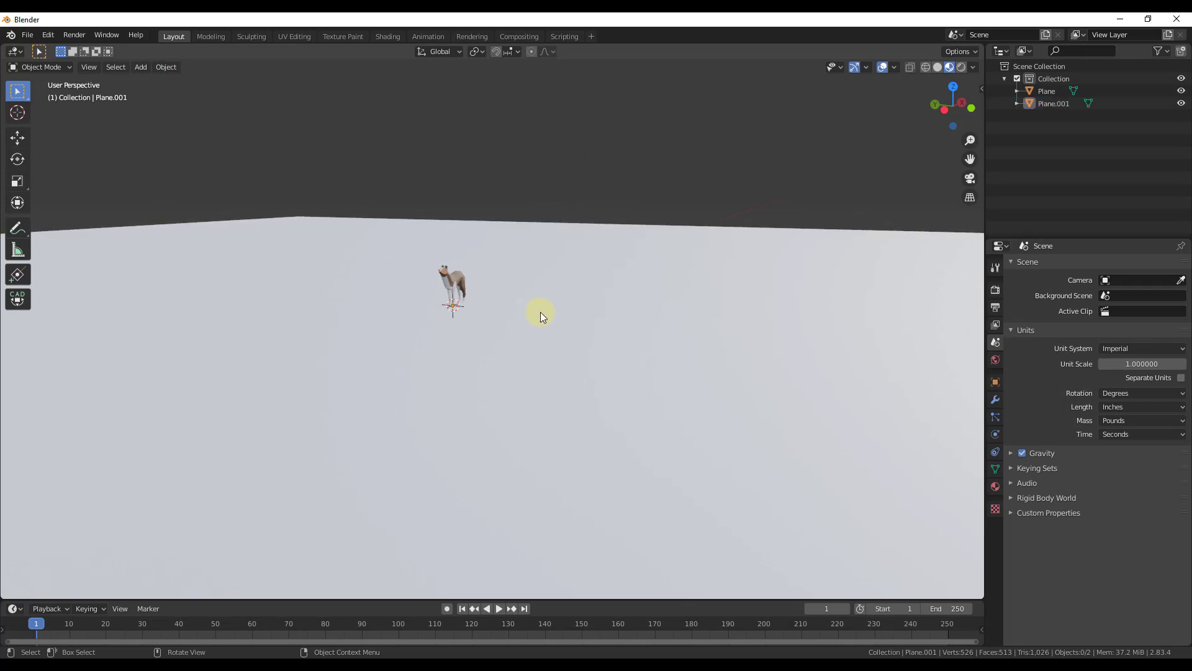
Select the ground plane, enter Edit Mode and subdivide its face
{"action": "middle_click_drag", "start_coordinate": [622, 391], "coordinate": [474, 427]}
{"action": "scroll", "coordinate": [448, 305], "scroll_direction": "down", "scroll_amount": 5}
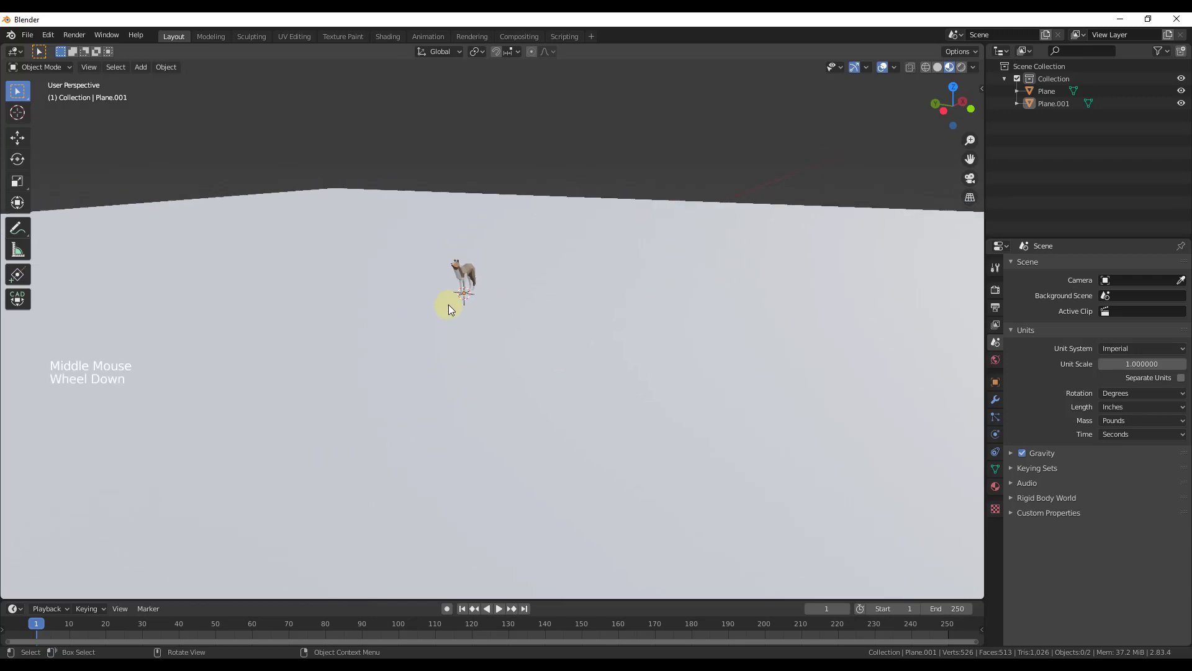
{"action": "scroll", "coordinate": [445, 302], "scroll_direction": "down", "scroll_amount": 3}
{"action": "scroll", "coordinate": [411, 311], "scroll_direction": "up", "scroll_amount": 4}
{"action": "scroll", "coordinate": [419, 305], "scroll_direction": "down", "scroll_amount": 4}
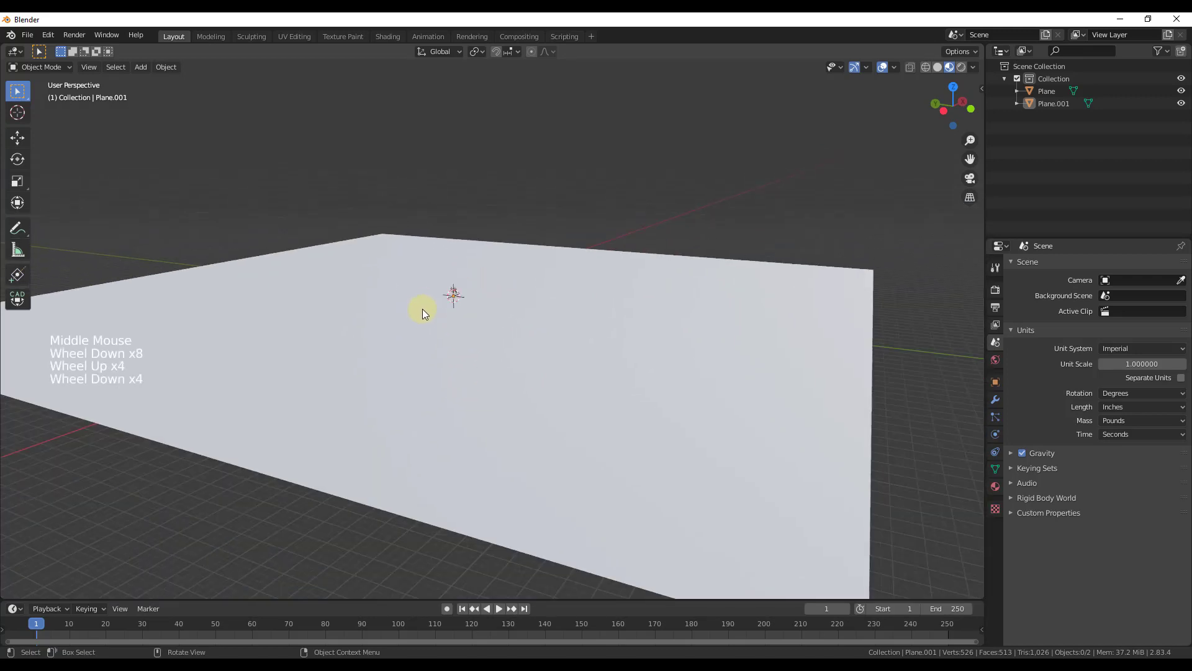
{"action": "scroll", "coordinate": [421, 309], "scroll_direction": "up", "scroll_amount": 2}
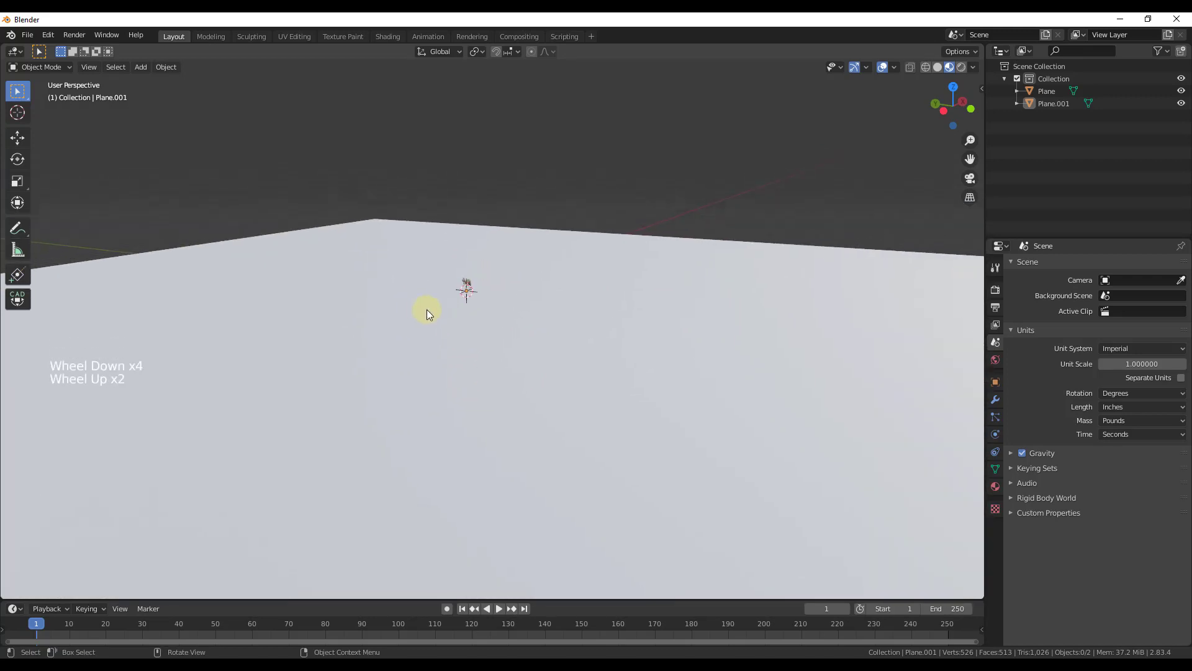
{"action": "left_click", "coordinate": [434, 315]}
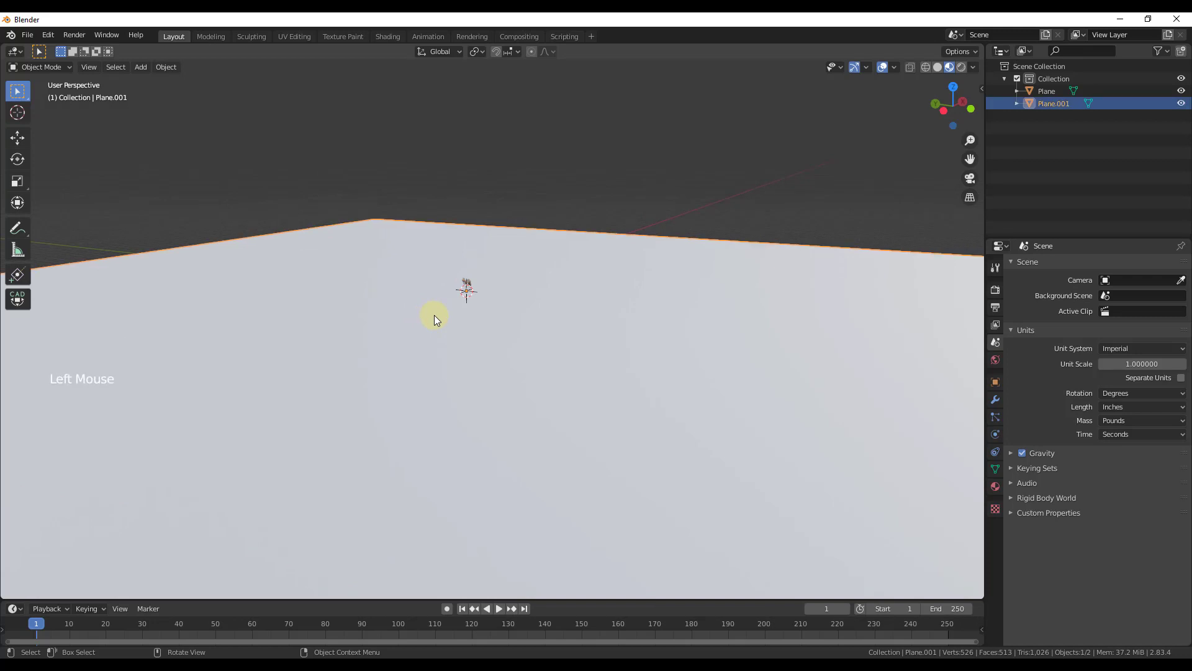
{"action": "key", "text": "Tab"}
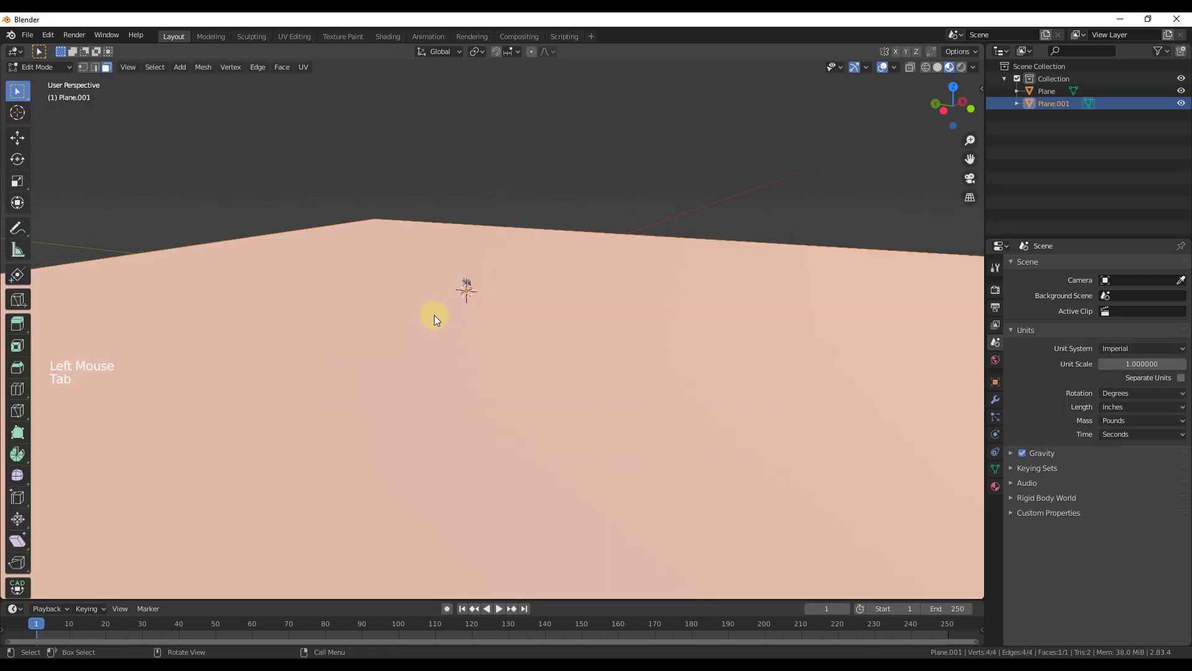
{"action": "right_click", "coordinate": [434, 318]}
{"action": "left_click", "coordinate": [415, 316]}
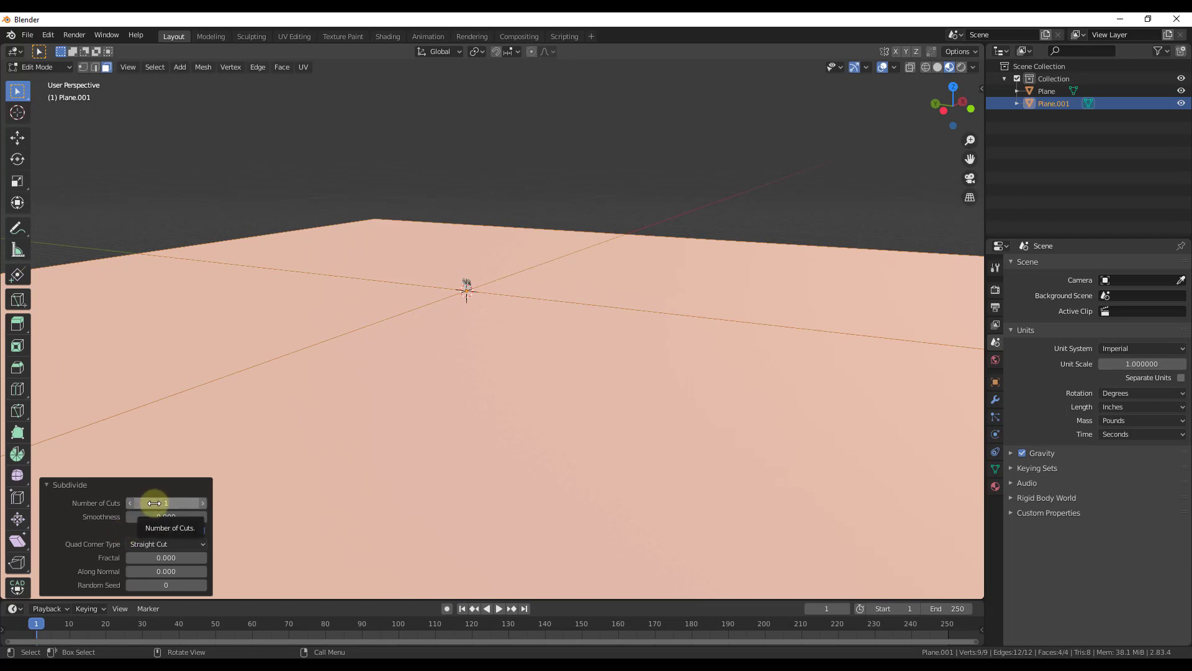
Set the ground plane's subdivision to 50 cuts and return to Object Mode
{"action": "left_click_drag", "start_coordinate": [153, 504], "coordinate": [263, 507]}
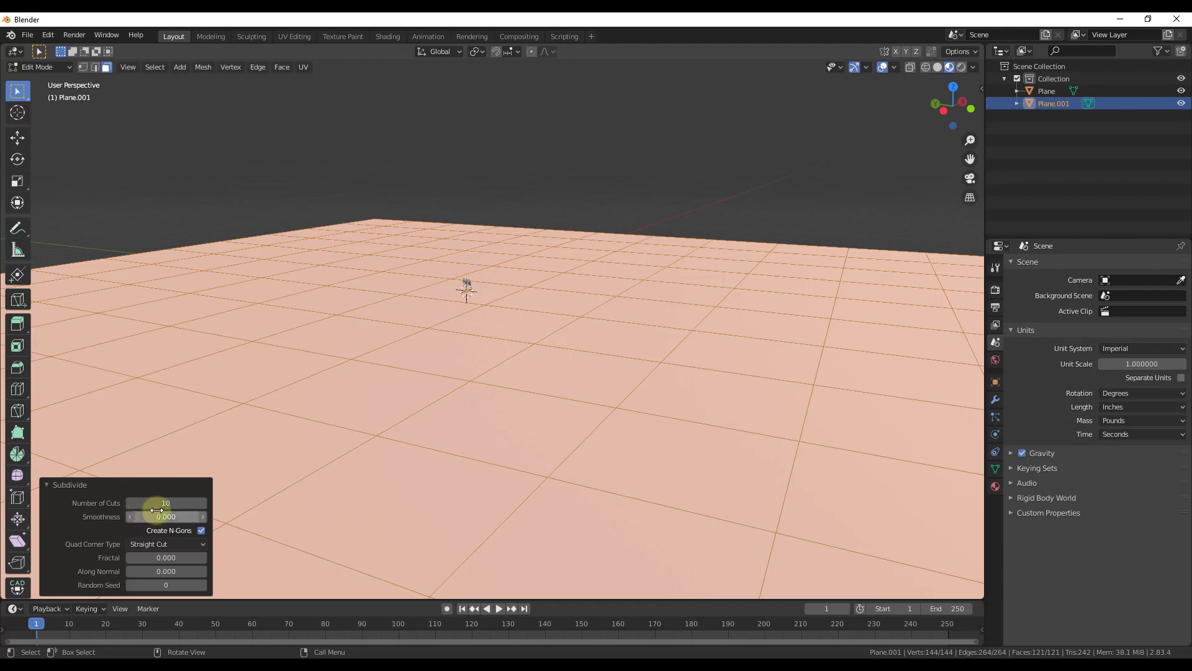
{"action": "mouse_move", "coordinate": [160, 504]}
{"action": "left_mouse_down"}
{"action": "mouse_move", "coordinate": [226, 501]}
{"action": "mouse_move", "coordinate": [154, 503]}
{"action": "left_mouse_up"}
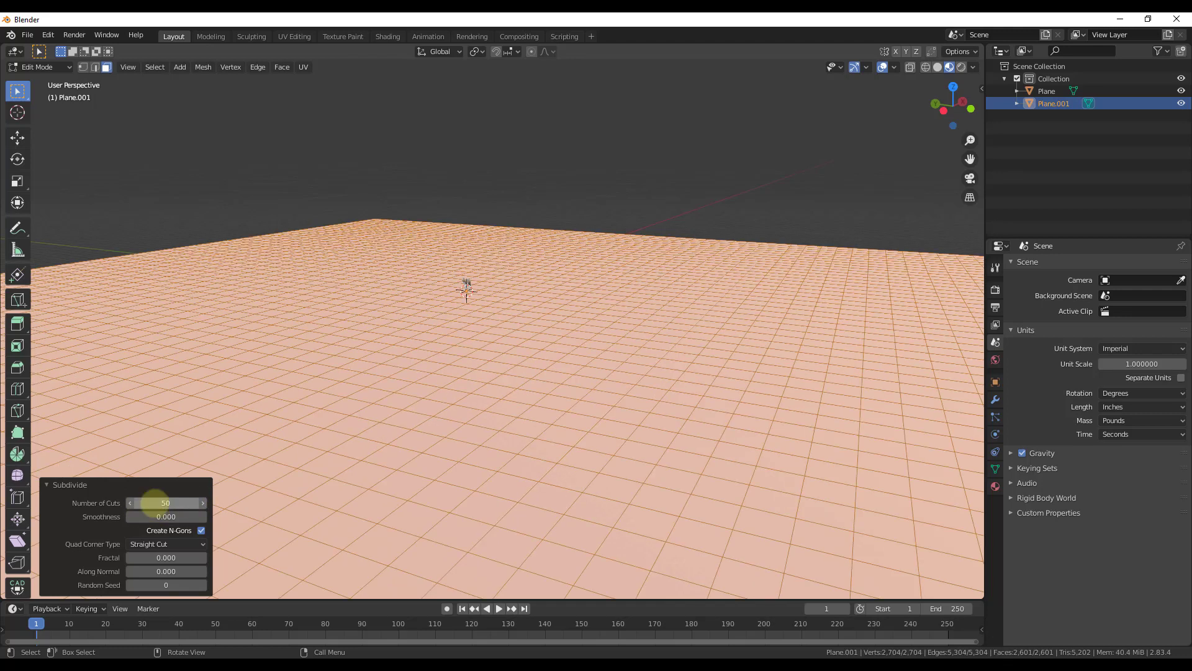
{"action": "key", "text": "KP_Enter"}
{"action": "key", "text": "Tab"}
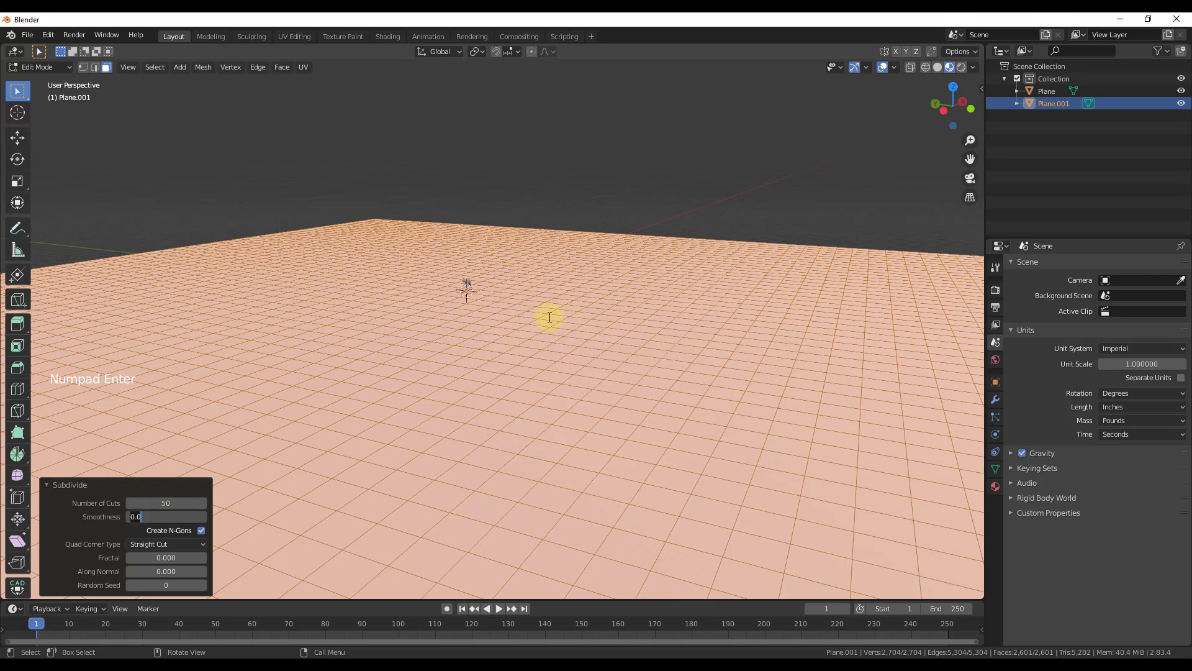
{"action": "key", "text": "KP_Enter"}
{"action": "key", "text": "Tab"}
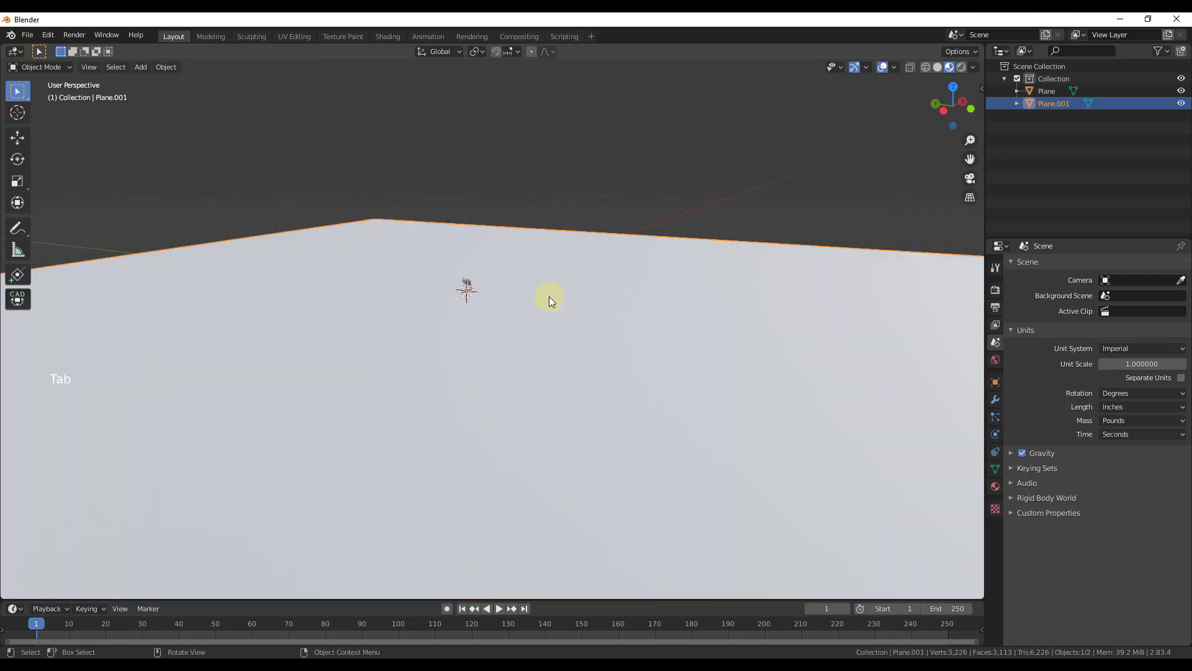
Add an Ocean modifier to the subdivided ground plane
{"action": "scroll", "coordinate": [548, 296], "scroll_direction": "down", "scroll_amount": 3}
{"action": "middle_click_drag", "start_coordinate": [549, 296], "coordinate": [502, 284]}
{"action": "scroll", "coordinate": [501, 279], "scroll_direction": "up", "scroll_amount": 3}
{"action": "scroll", "coordinate": [505, 323], "scroll_direction": "up", "scroll_amount": 4}
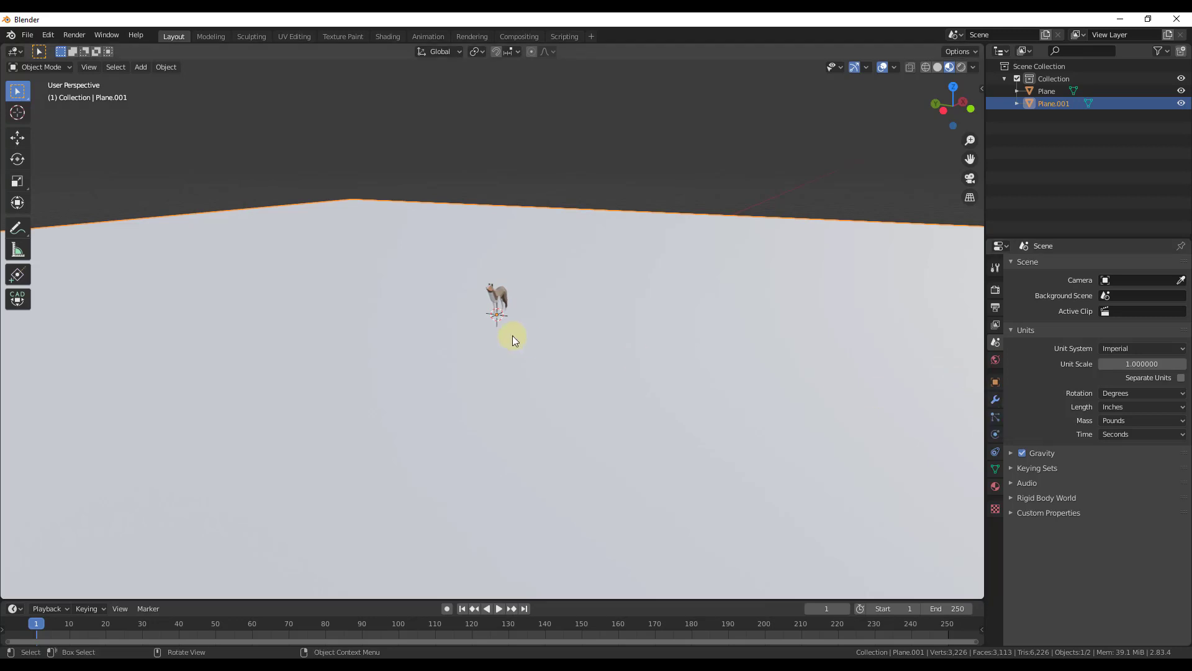
{"action": "left_click", "coordinate": [996, 399]}
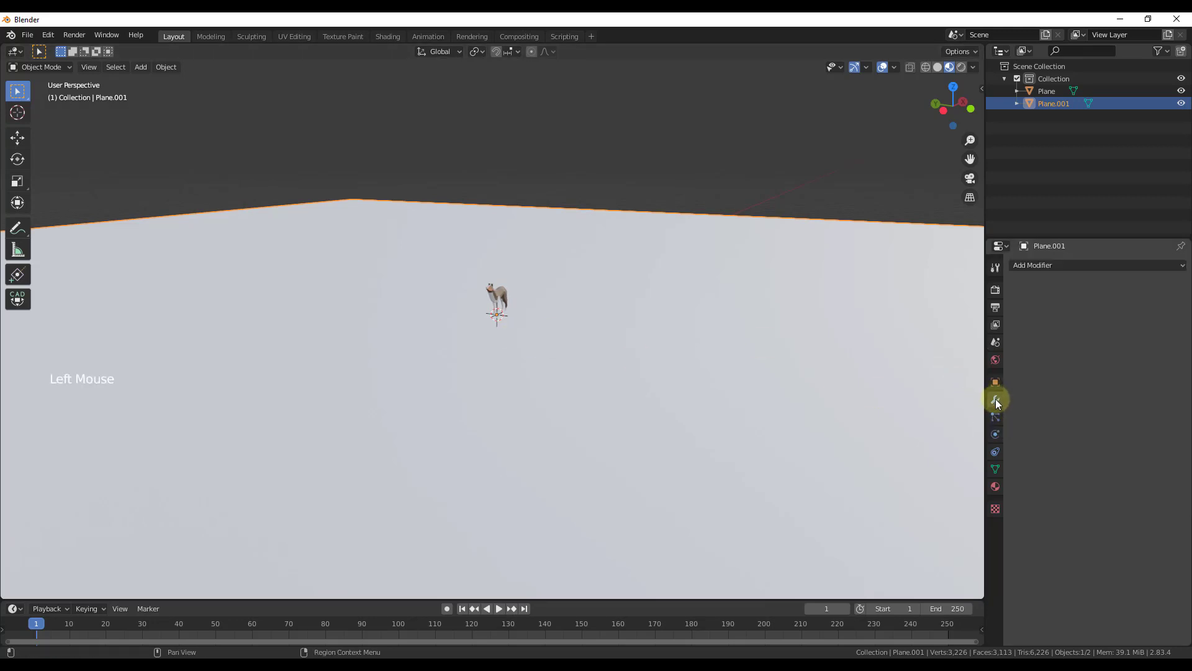
{"action": "left_click", "coordinate": [1068, 266]}
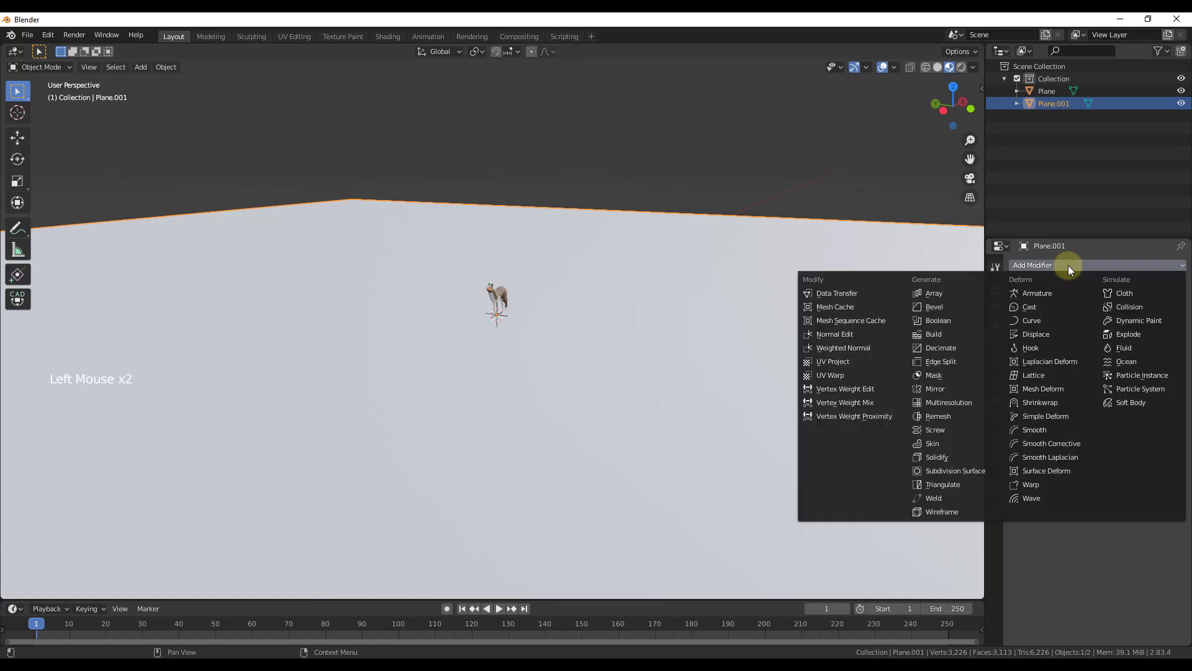
{"action": "left_click", "coordinate": [1126, 362]}
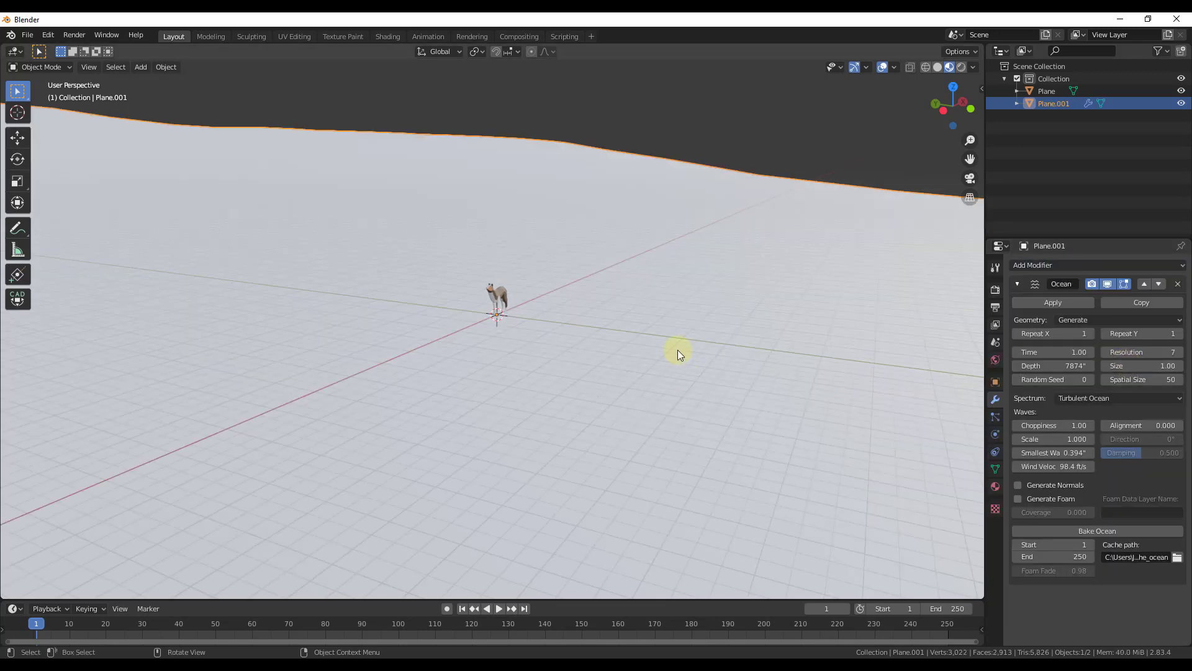
Change the Ocean modifier's geometry mode to Displace
{"action": "scroll", "coordinate": [678, 348], "scroll_direction": "down", "scroll_amount": 7}
{"action": "scroll", "coordinate": [385, 273], "scroll_direction": "down", "scroll_amount": 6}
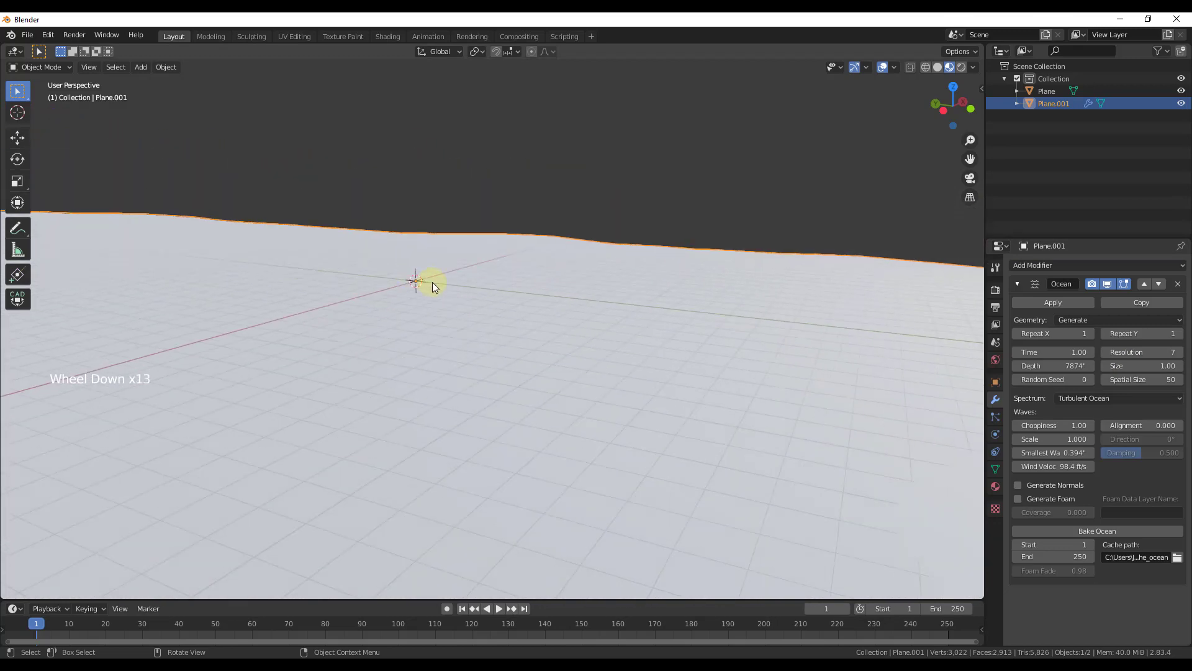
{"action": "scroll", "coordinate": [426, 281], "scroll_direction": "up", "scroll_amount": 9}
{"action": "scroll", "coordinate": [405, 274], "scroll_direction": "up", "scroll_amount": 4}
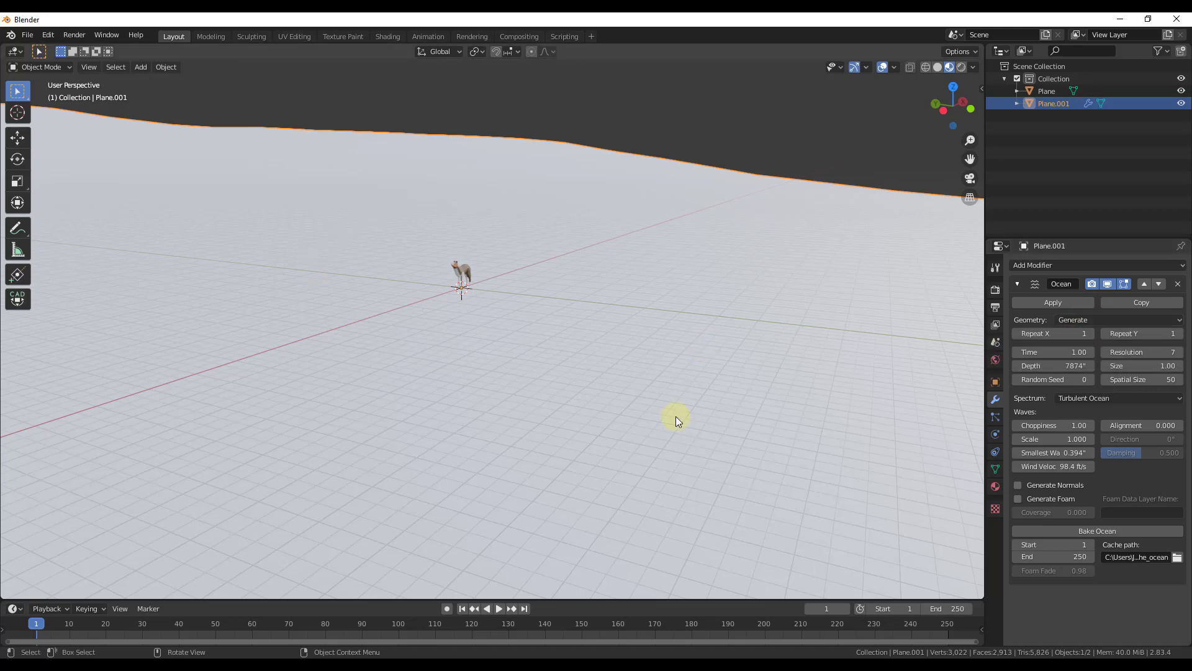
{"action": "left_click", "coordinate": [1104, 320]}
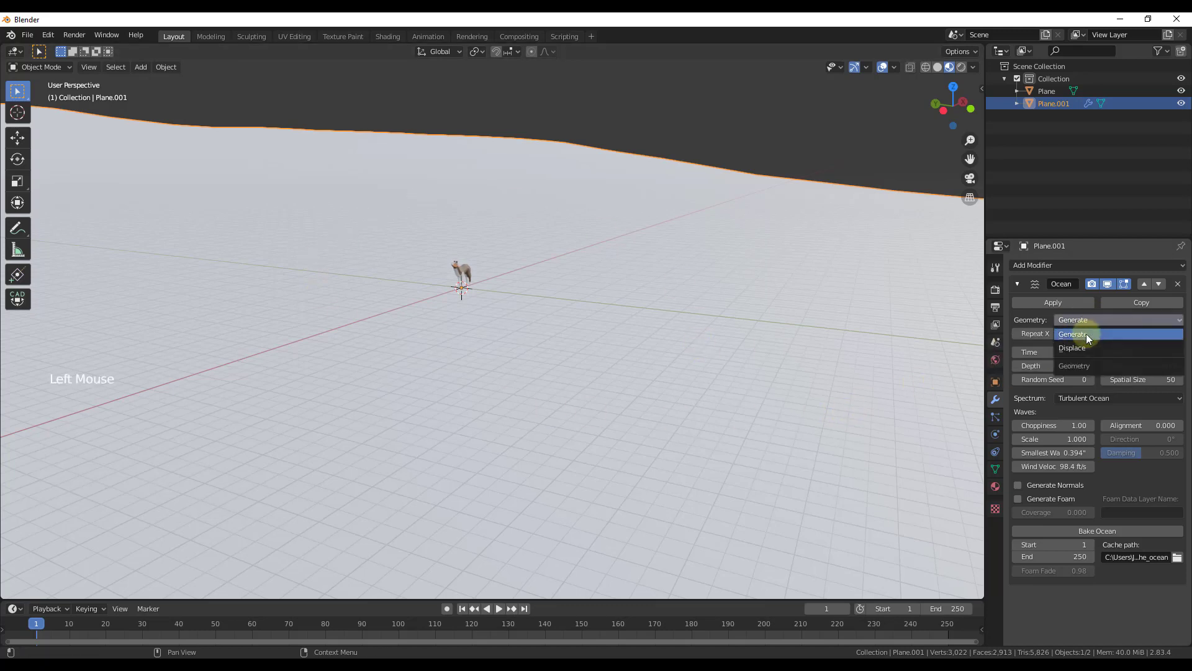
{"action": "left_click", "coordinate": [1074, 347]}
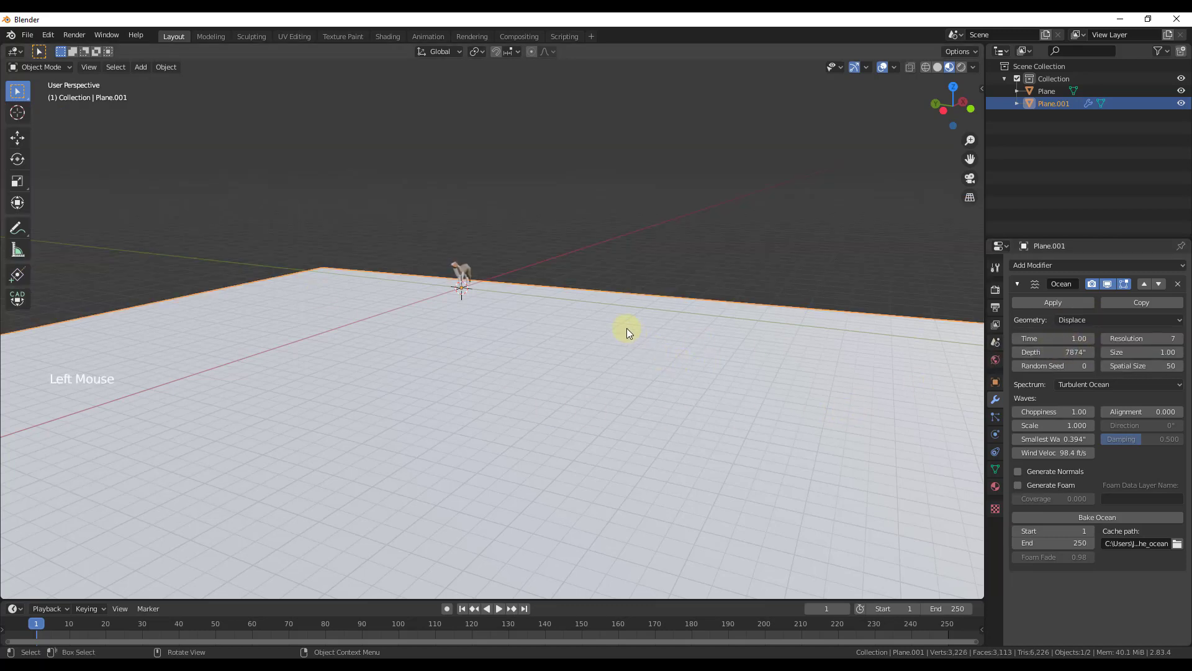
Set the Ocean modifier's time to 0
{"action": "scroll", "coordinate": [626, 324], "scroll_direction": "down", "scroll_amount": 5}
{"action": "scroll", "coordinate": [506, 283], "scroll_direction": "up", "scroll_amount": 5}
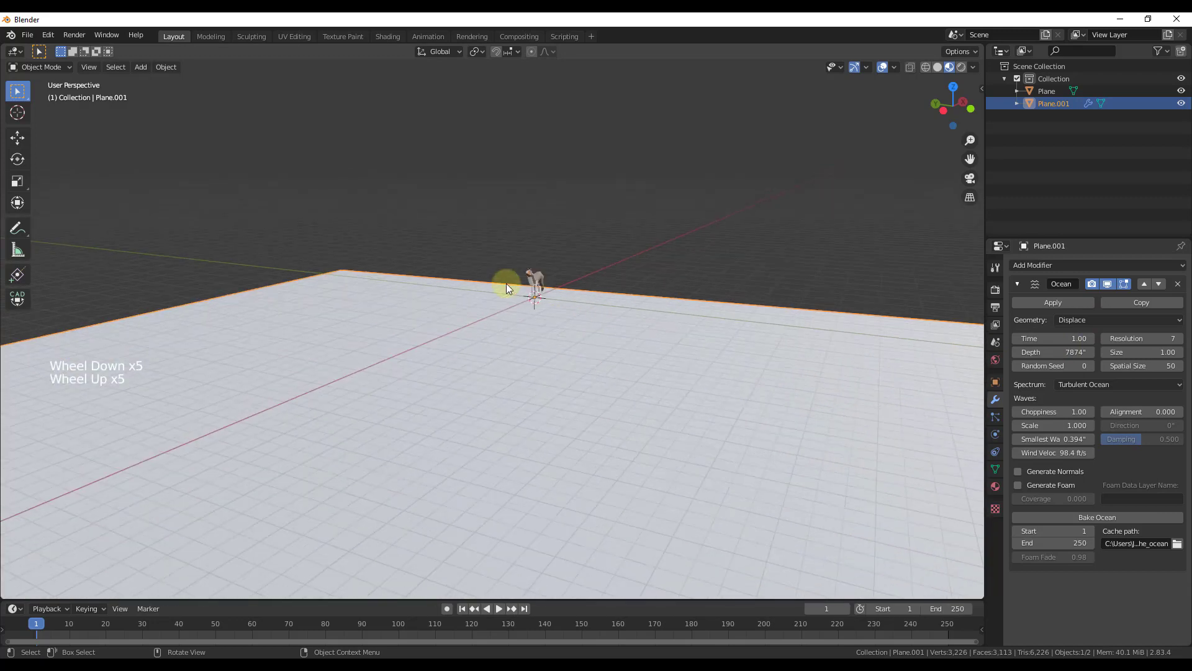
{"action": "scroll", "coordinate": [506, 283], "scroll_direction": "up", "scroll_amount": 1}
{"action": "mouse_move", "coordinate": [1061, 339]}
{"action": "left_mouse_down"}
{"action": "mouse_move", "coordinate": [1150, 339]}
{"action": "mouse_move", "coordinate": [1038, 349]}
{"action": "mouse_move", "coordinate": [1087, 353]}
{"action": "mouse_move", "coordinate": [1053, 346]}
{"action": "left_mouse_up"}
{"action": "left_click", "coordinate": [1058, 341]}
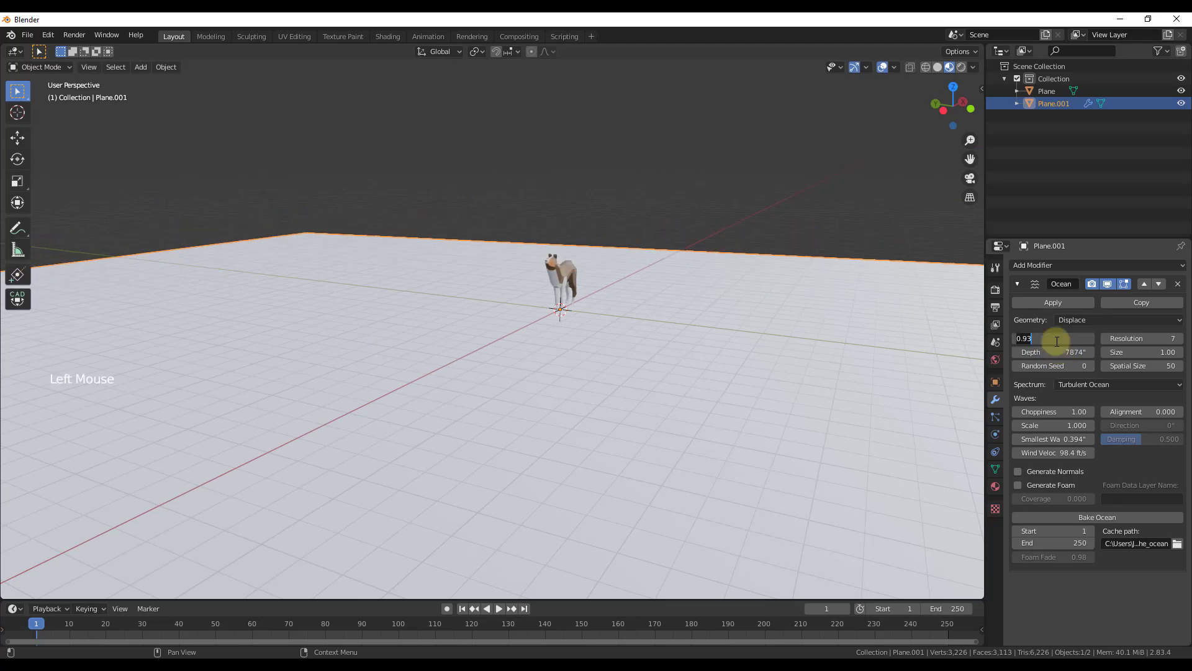
{"action": "type", "text": "0"}
{"action": "key", "text": "Return"}
{"action": "scroll", "coordinate": [566, 311], "scroll_direction": "down", "scroll_amount": 3}
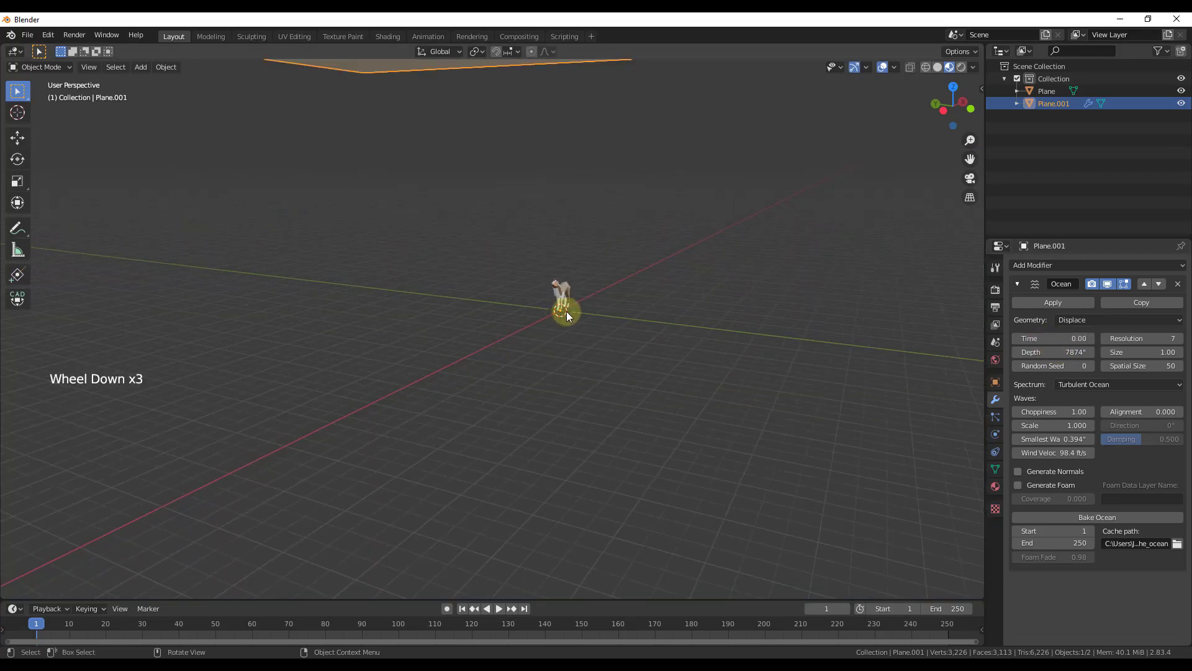
{"action": "scroll", "coordinate": [572, 301], "scroll_direction": "up", "scroll_amount": 2}
{"action": "scroll", "coordinate": [573, 301], "scroll_direction": "down", "scroll_amount": 8}
{"action": "mouse_move", "coordinate": [636, 183]}
{"action": "middle_mouse_down"}
{"action": "mouse_move", "coordinate": [629, 206]}
{"action": "mouse_move", "coordinate": [637, 172]}
{"action": "middle_mouse_up"}
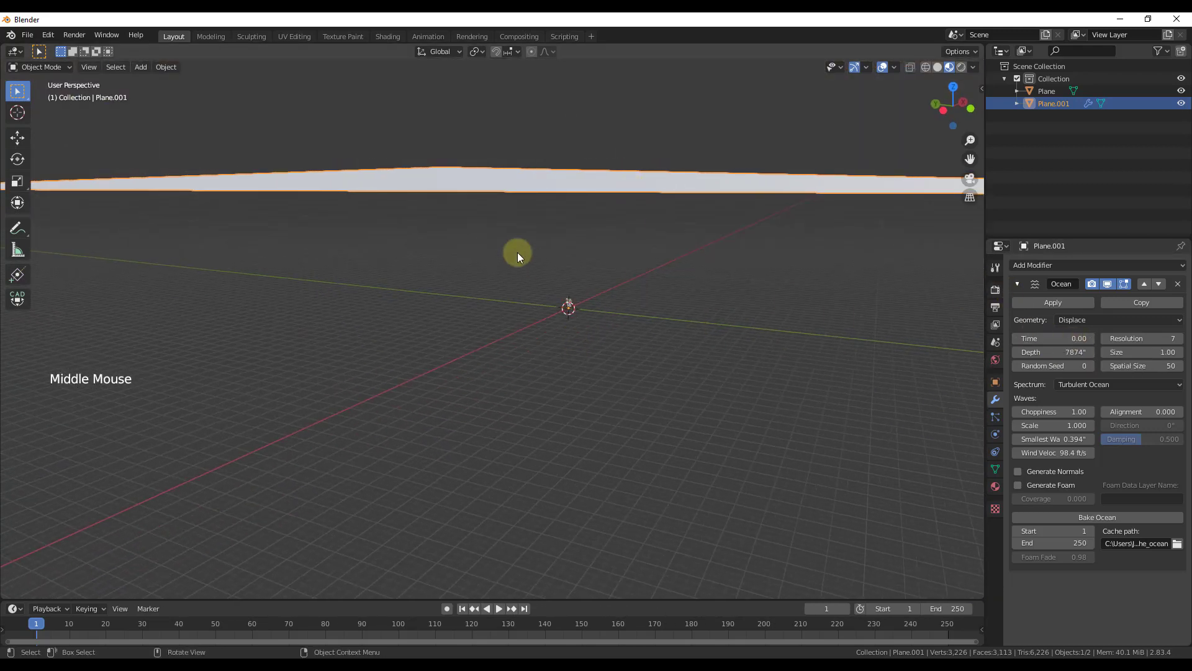
Apply the scale of the ground plane so the Ocean displacement works at its real size
{"action": "mouse_move", "coordinate": [517, 252]}
{"action": "middle_mouse_down"}
{"action": "mouse_move", "coordinate": [517, 287]}
{"action": "mouse_move", "coordinate": [524, 260]}
{"action": "middle_mouse_up"}
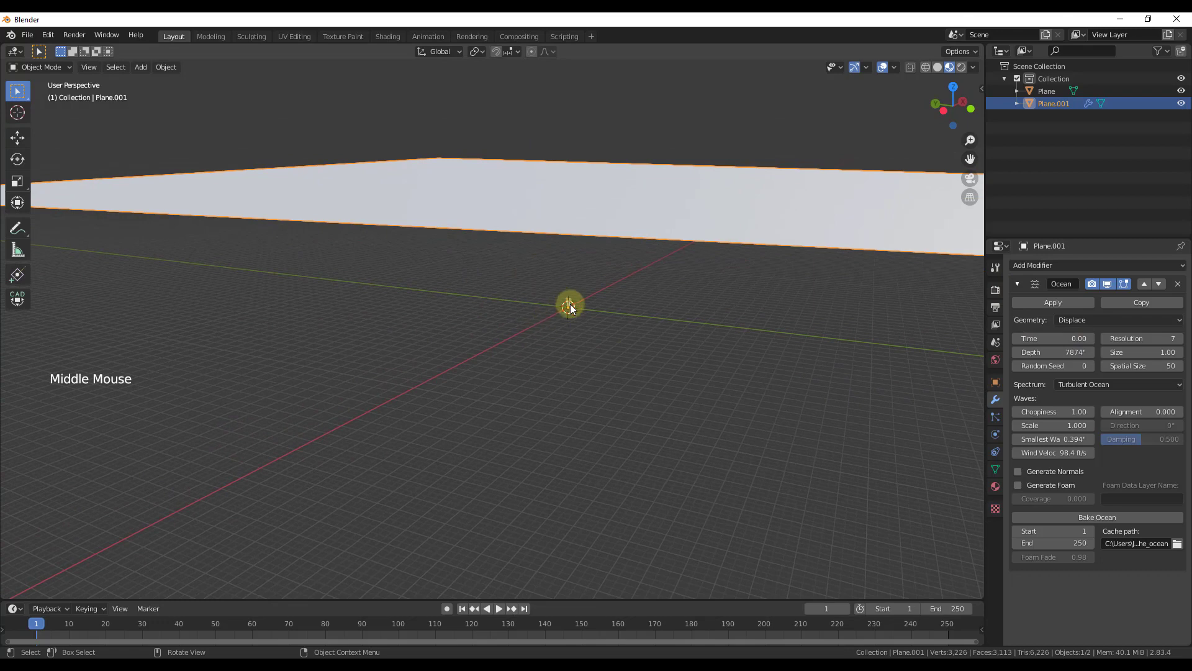
{"action": "left_click", "coordinate": [171, 67]}
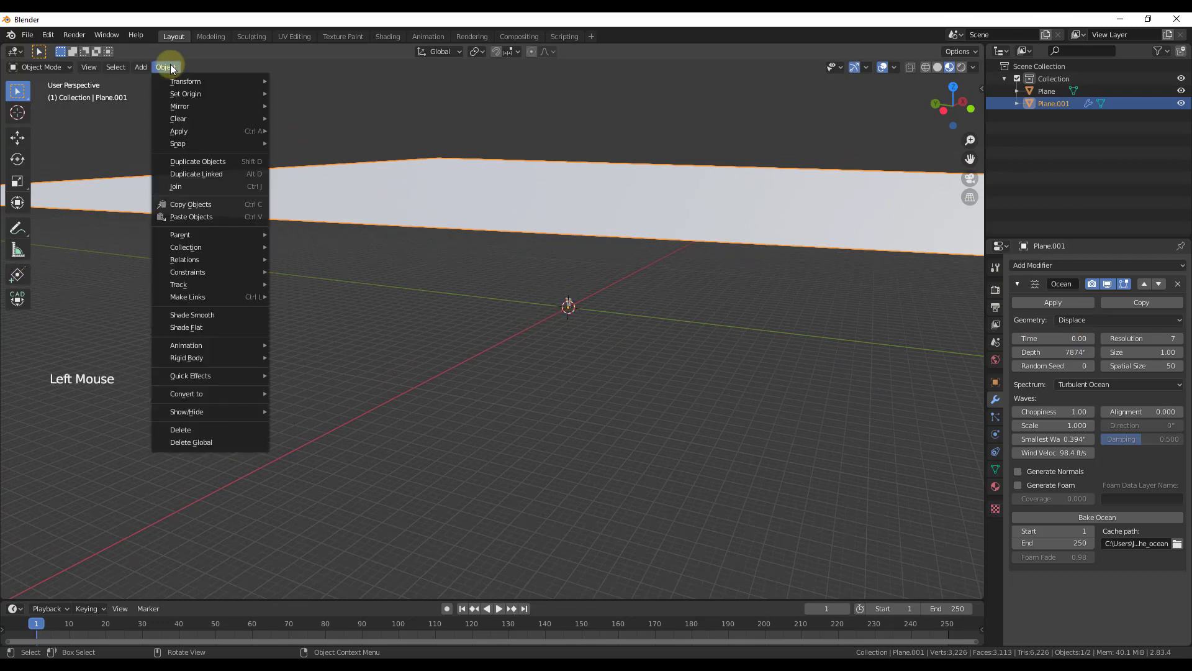
{"action": "mouse_move", "coordinate": [181, 132]}
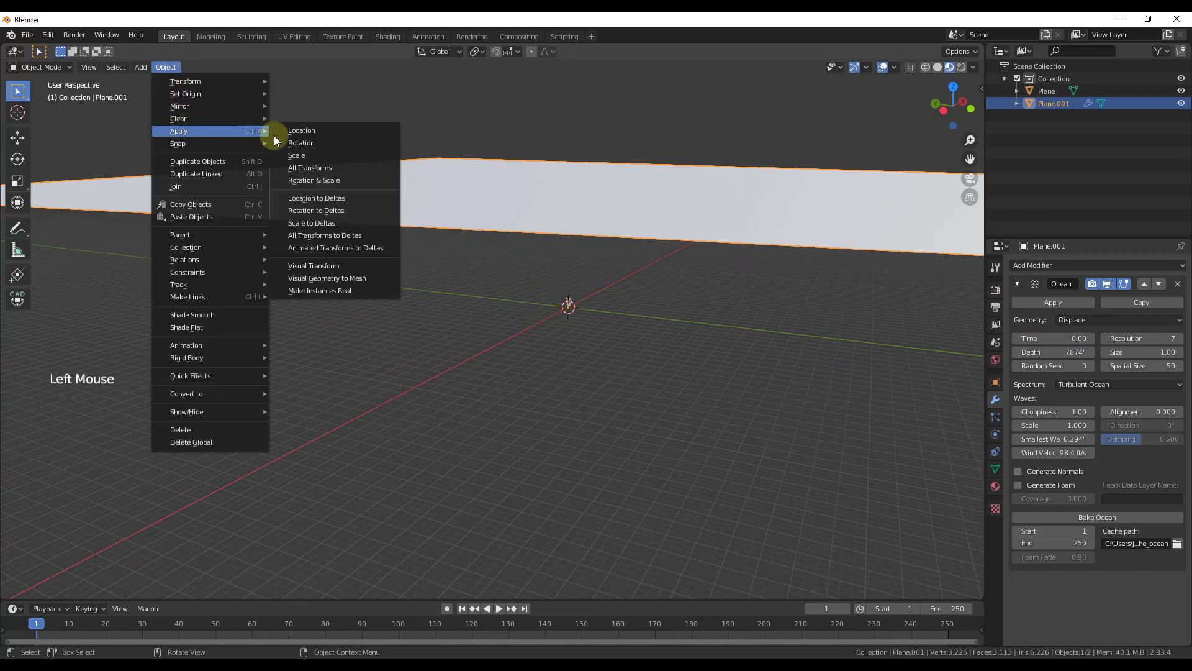
{"action": "left_click", "coordinate": [295, 154]}
{"action": "scroll", "coordinate": [566, 303], "scroll_direction": "up", "scroll_amount": 4}
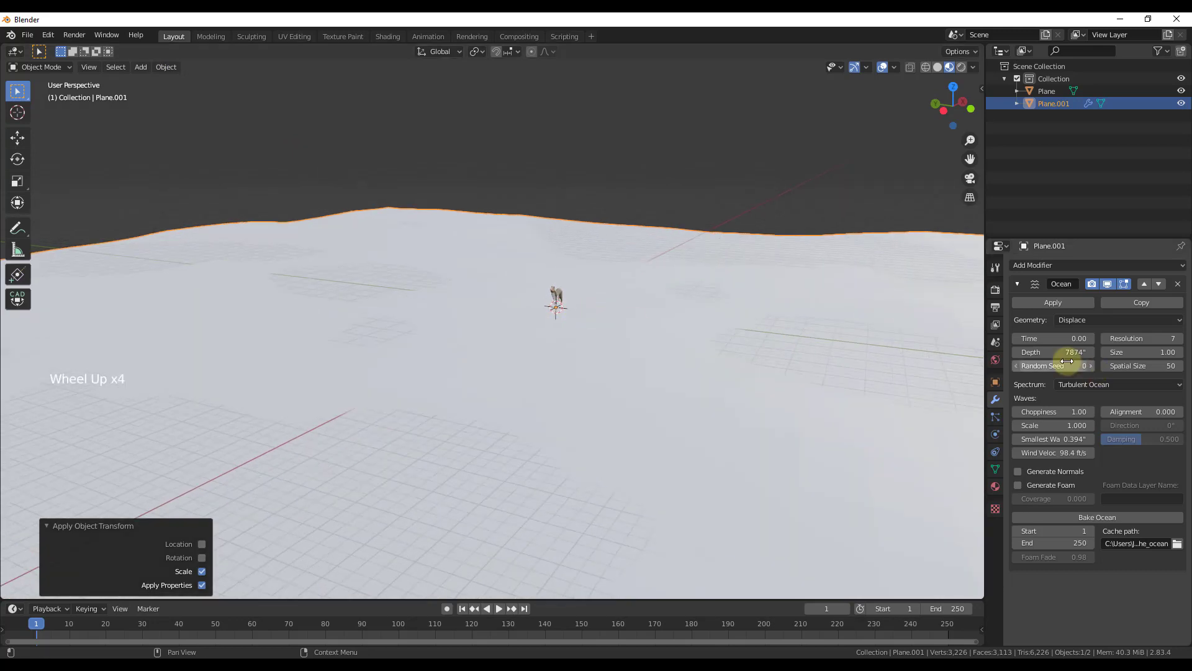
Scrub the Ocean modifier's time to preview the waves, resetting it to 0 once and ending at 19.57
{"action": "mouse_move", "coordinate": [1057, 338]}
{"action": "left_mouse_down"}
{"action": "mouse_move", "coordinate": [1184, 336]}
{"action": "mouse_move", "coordinate": [22, 341]}
{"action": "mouse_move", "coordinate": [1118, 339]}
{"action": "mouse_move", "coordinate": [1166, 316]}
{"action": "mouse_move", "coordinate": [31, 339]}
{"action": "mouse_move", "coordinate": [1171, 321]}
{"action": "mouse_move", "coordinate": [1145, 339]}
{"action": "mouse_move", "coordinate": [1056, 338]}
{"action": "left_mouse_up"}
{"action": "left_click", "coordinate": [1066, 338]}
{"action": "type", "text": "0"}
{"action": "key", "text": "Return"}
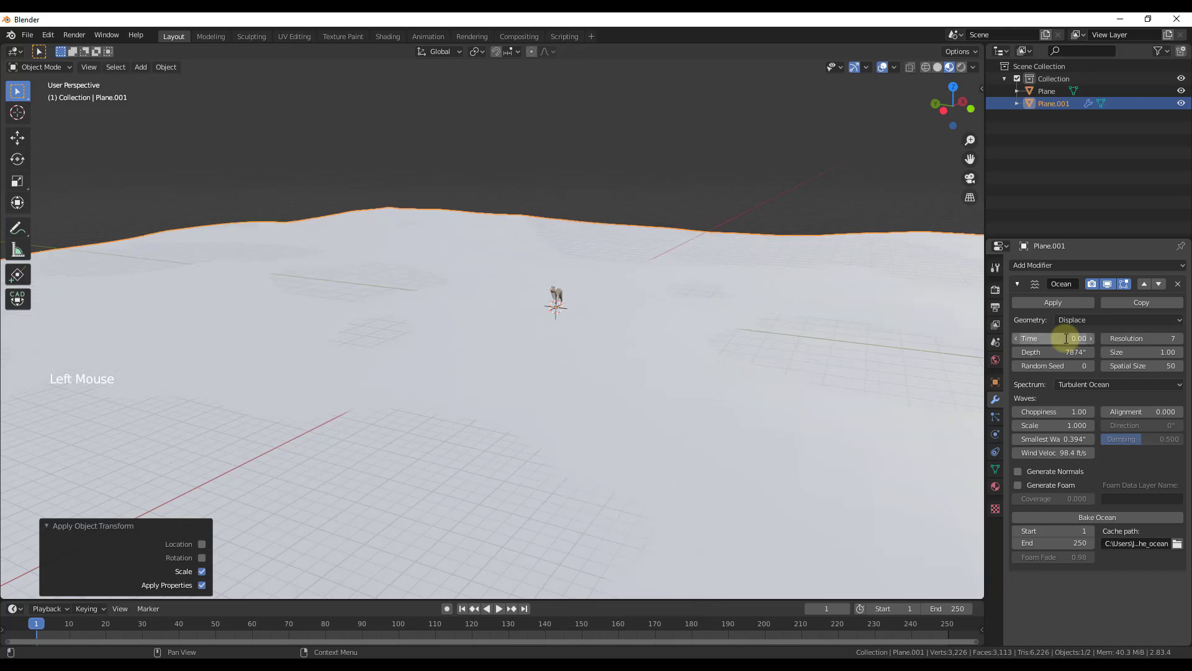
{"action": "scroll", "coordinate": [610, 310], "scroll_direction": "up", "scroll_amount": 4}
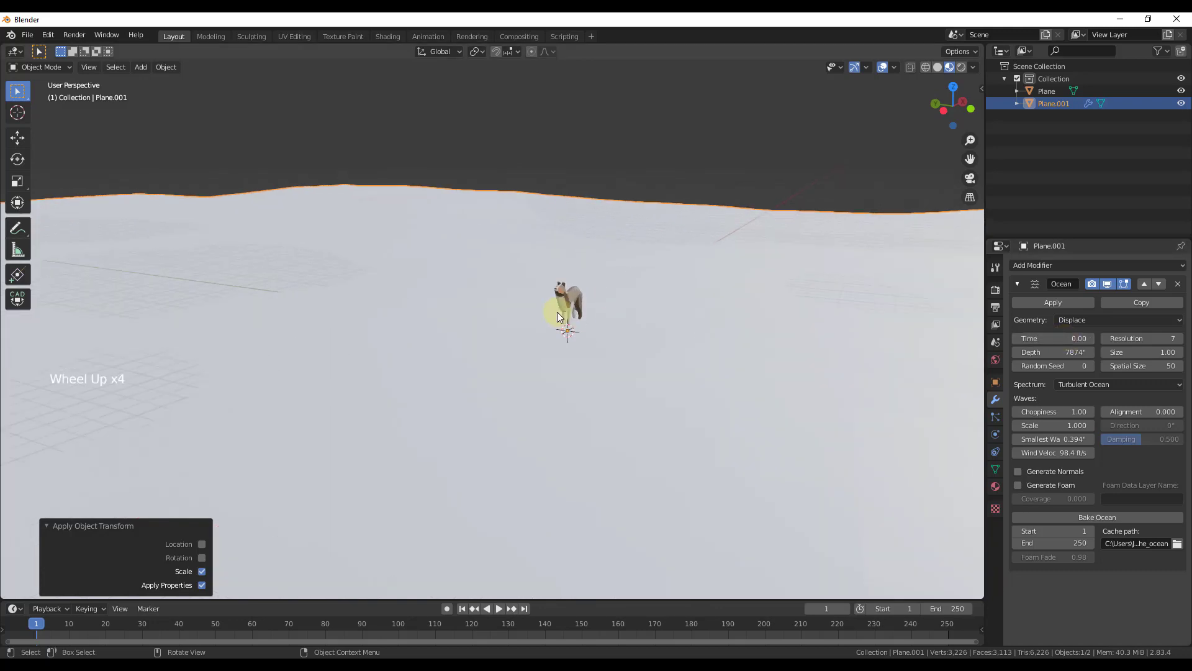
{"action": "mouse_move", "coordinate": [557, 312]}
{"action": "middle_mouse_down"}
{"action": "mouse_move", "coordinate": [556, 329]}
{"action": "mouse_move", "coordinate": [562, 319]}
{"action": "middle_mouse_up"}
{"action": "left_click_drag", "start_coordinate": [1050, 341], "coordinate": [1073, 334]}
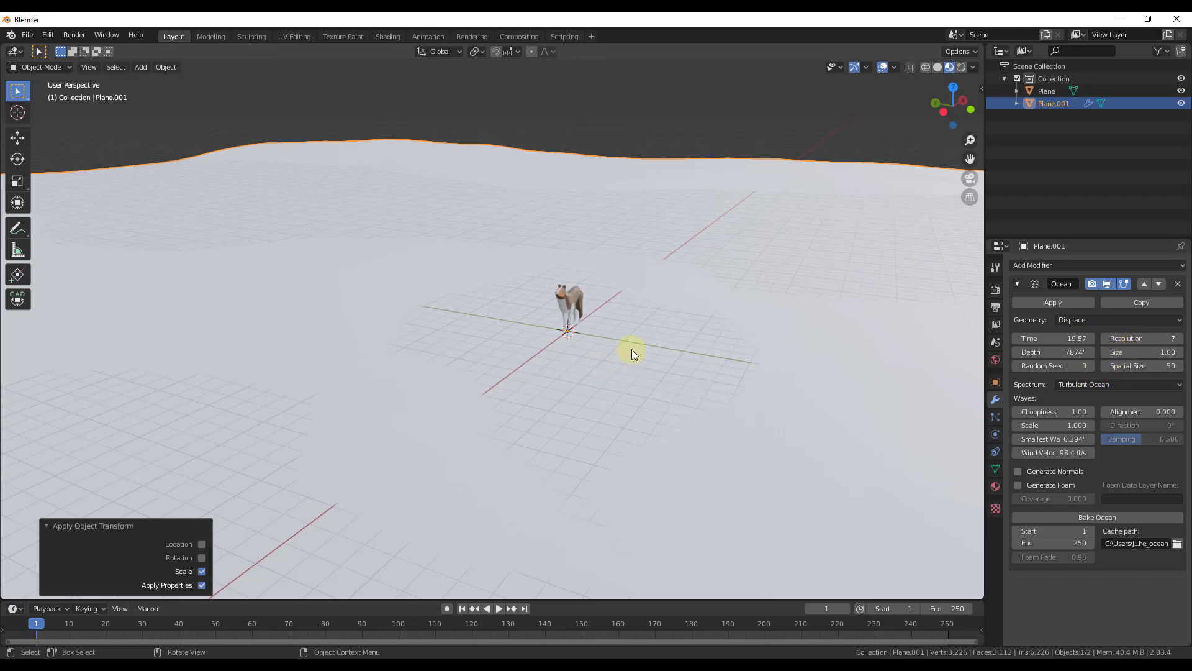
Switch to the Shading workspace and display the viewport in Material Preview shading
{"action": "left_click", "coordinate": [387, 37]}
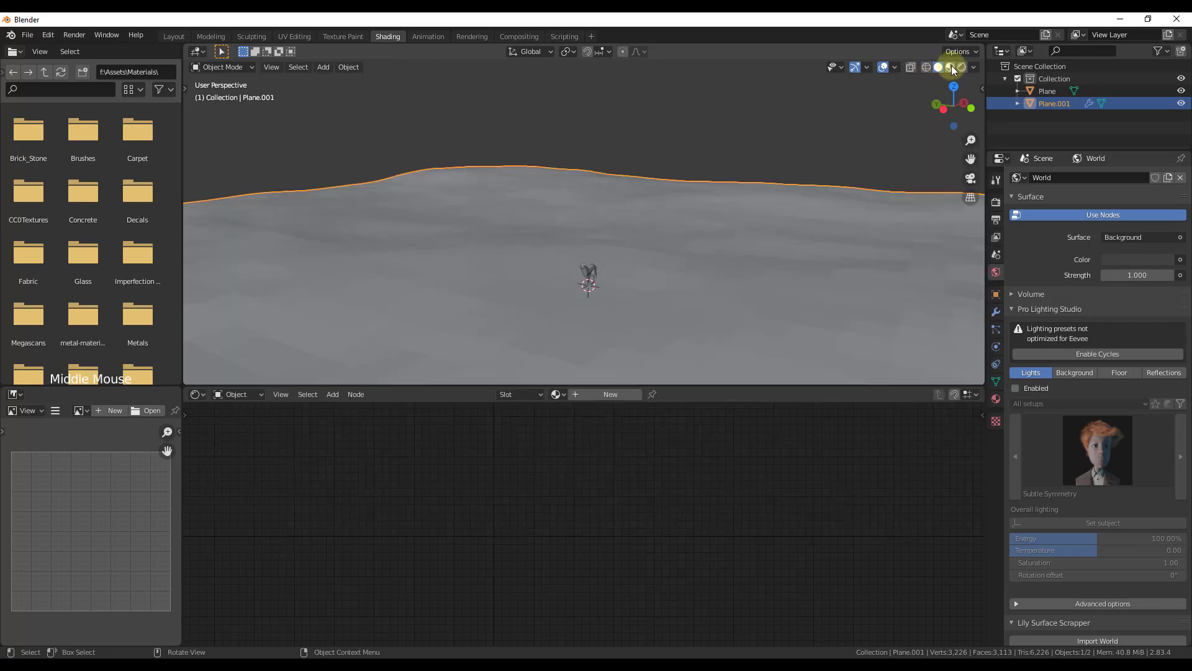
{"action": "left_click", "coordinate": [950, 67]}
{"action": "scroll", "coordinate": [614, 298], "scroll_direction": "down", "scroll_amount": 2}
{"action": "scroll", "coordinate": [577, 296], "scroll_direction": "up", "scroll_amount": 2}
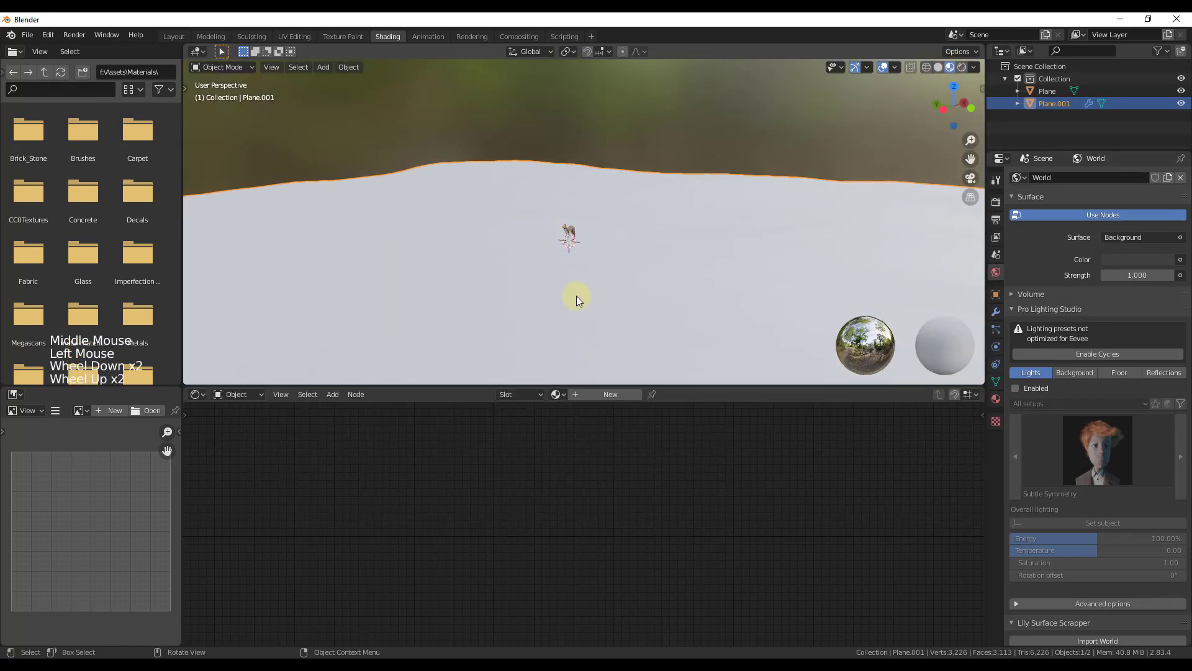
Create a new material for the ocean plane and set its base color to a very dark blue
{"action": "left_click", "coordinate": [600, 393]}
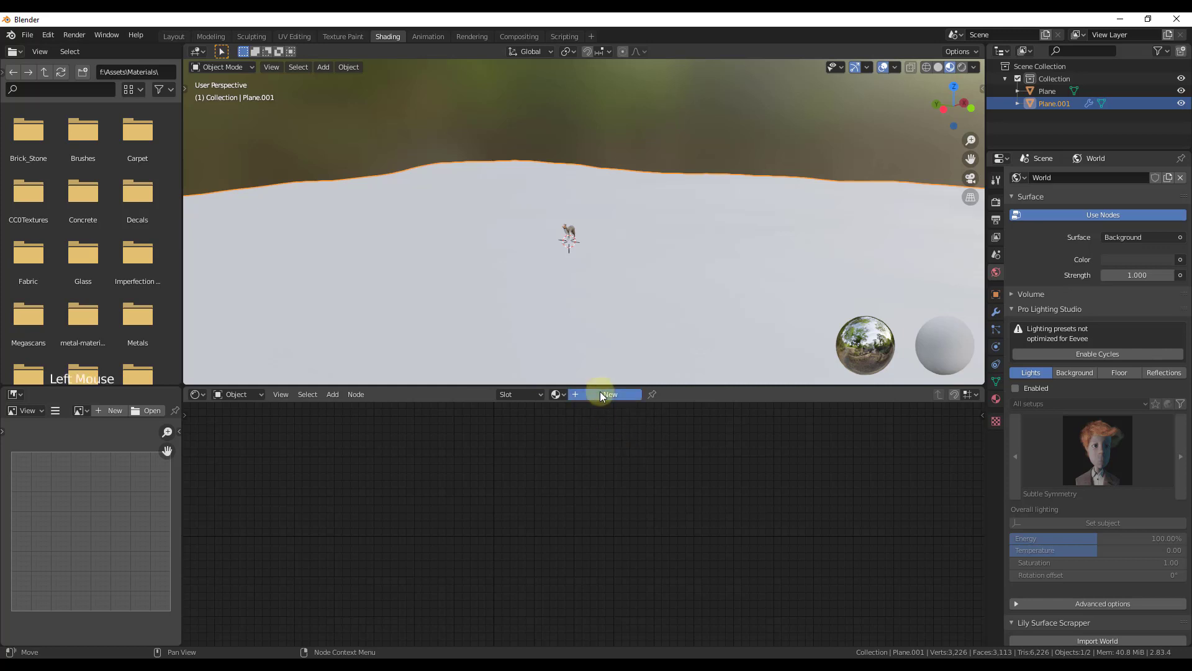
{"action": "left_click", "coordinate": [559, 463]}
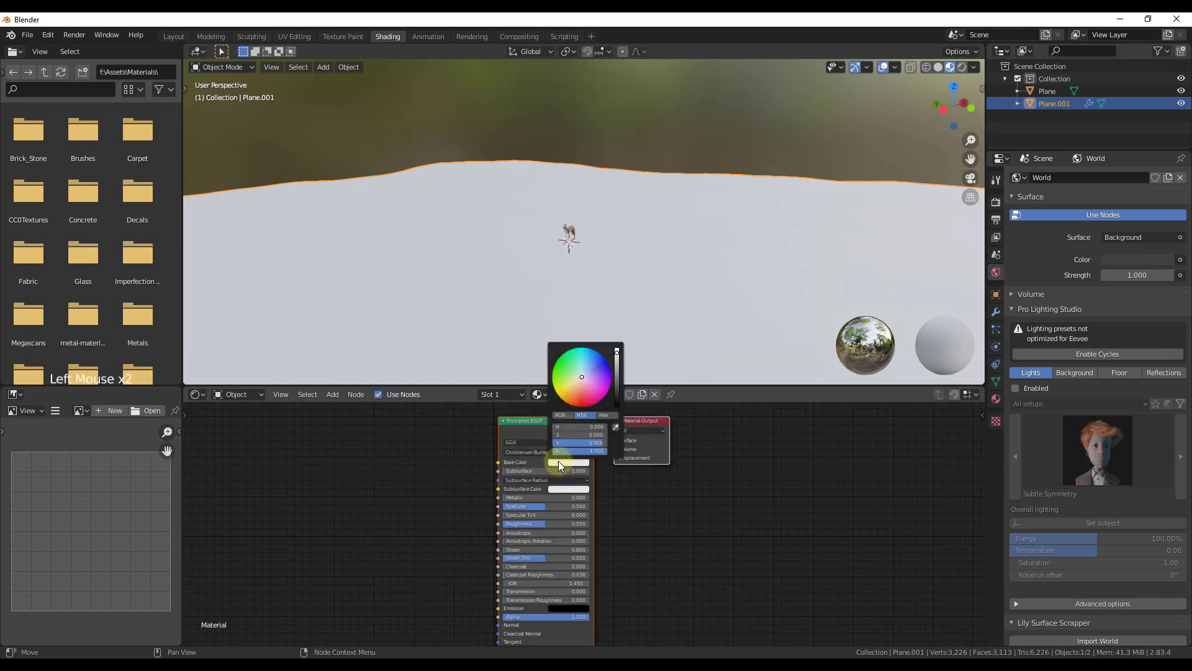
{"action": "mouse_move", "coordinate": [585, 396]}
{"action": "left_mouse_down"}
{"action": "mouse_move", "coordinate": [600, 358]}
{"action": "mouse_move", "coordinate": [617, 382]}
{"action": "left_mouse_up"}
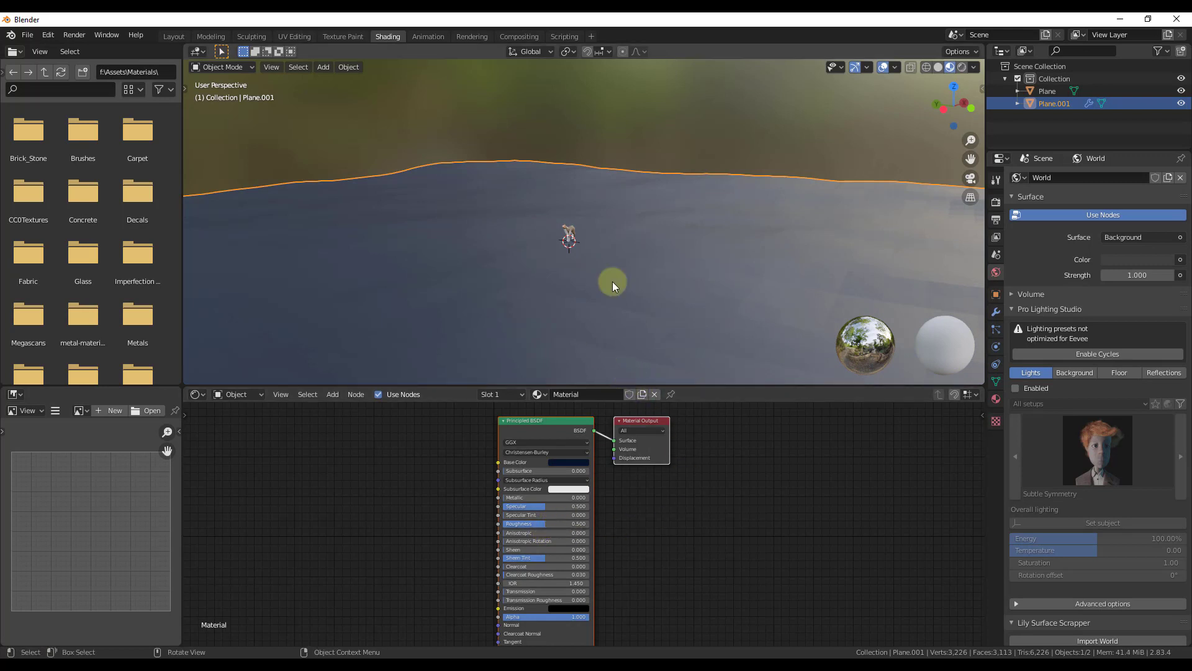
Lower the ocean material's roughness to about 0.123 for a glossy, reflective water surface
{"action": "middle_click_drag", "start_coordinate": [613, 281], "coordinate": [955, 161]}
{"action": "middle_click_drag", "start_coordinate": [930, 182], "coordinate": [540, 360]}
{"action": "left_click", "coordinate": [532, 523]}
{"action": "left_click_drag", "start_coordinate": [532, 523], "coordinate": [498, 529]}
{"action": "middle_click_drag", "start_coordinate": [450, 285], "coordinate": [591, 220]}
{"action": "scroll", "coordinate": [561, 245], "scroll_direction": "up", "scroll_amount": 3}
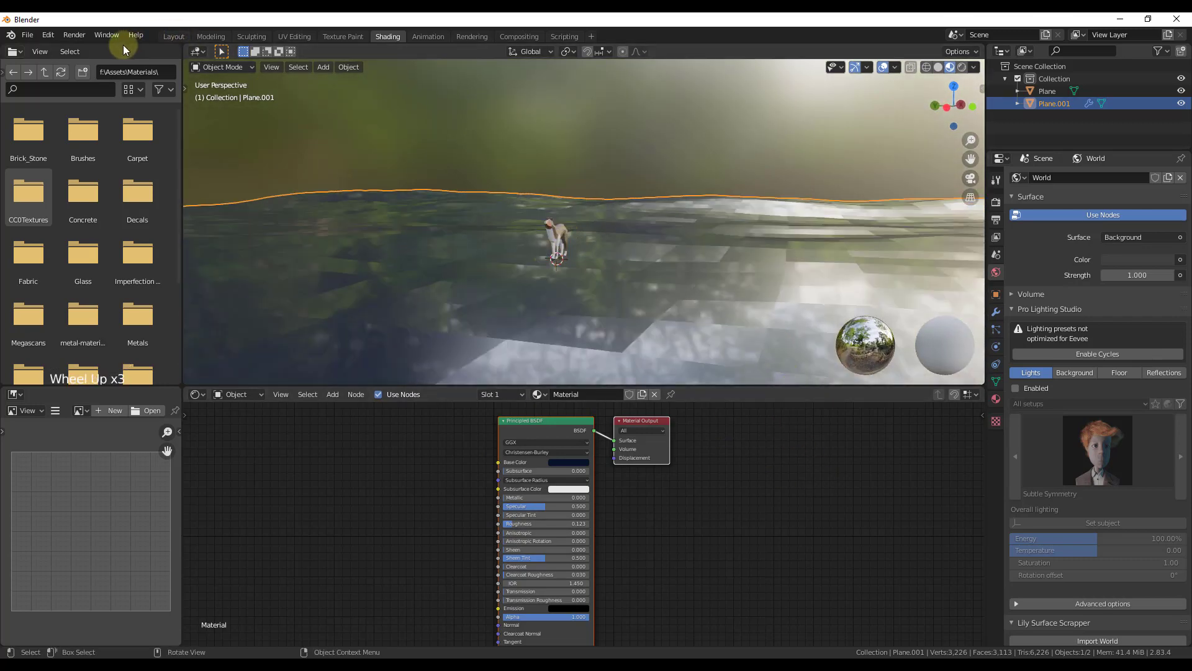
Return to the Layout workspace and inspect the ocean surface around the dog
{"action": "left_click", "coordinate": [173, 36]}
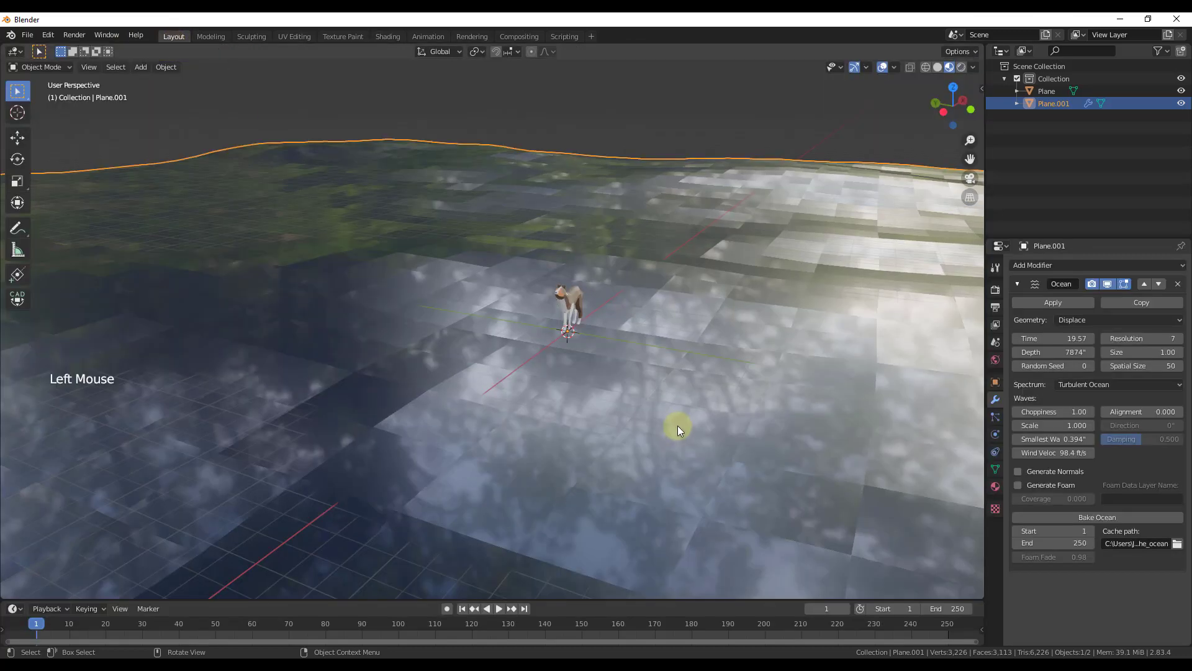
{"action": "middle_click_drag", "start_coordinate": [677, 426], "coordinate": [597, 322]}
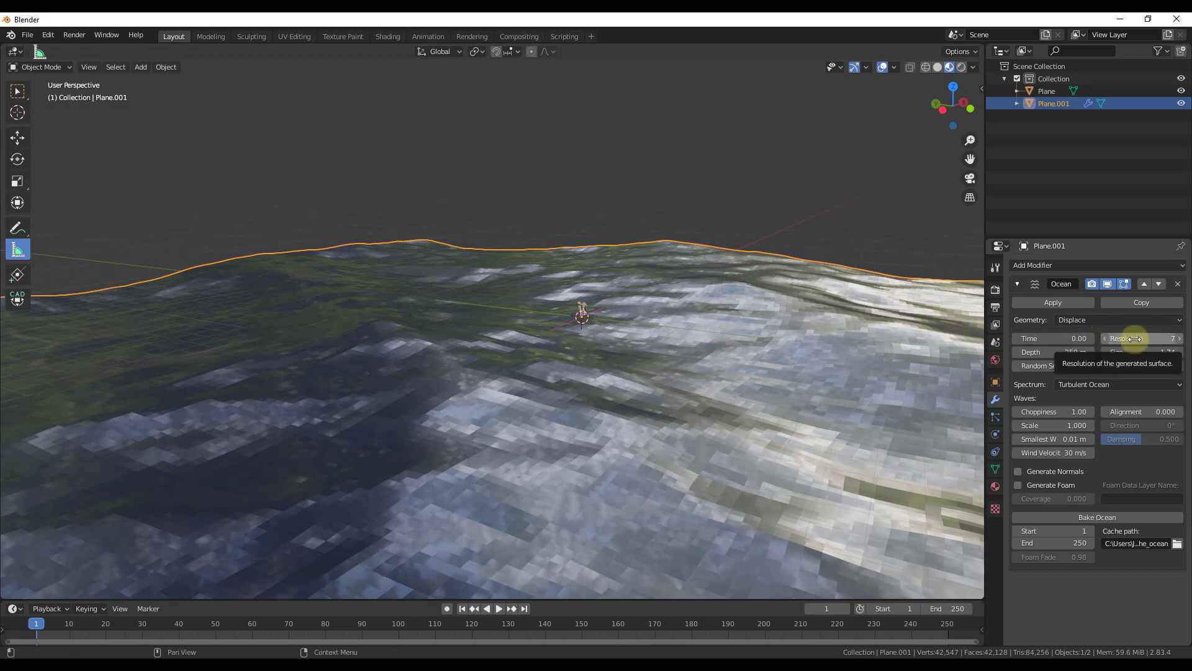
{"action": "scroll", "coordinate": [663, 322], "scroll_direction": "down", "scroll_amount": 4}
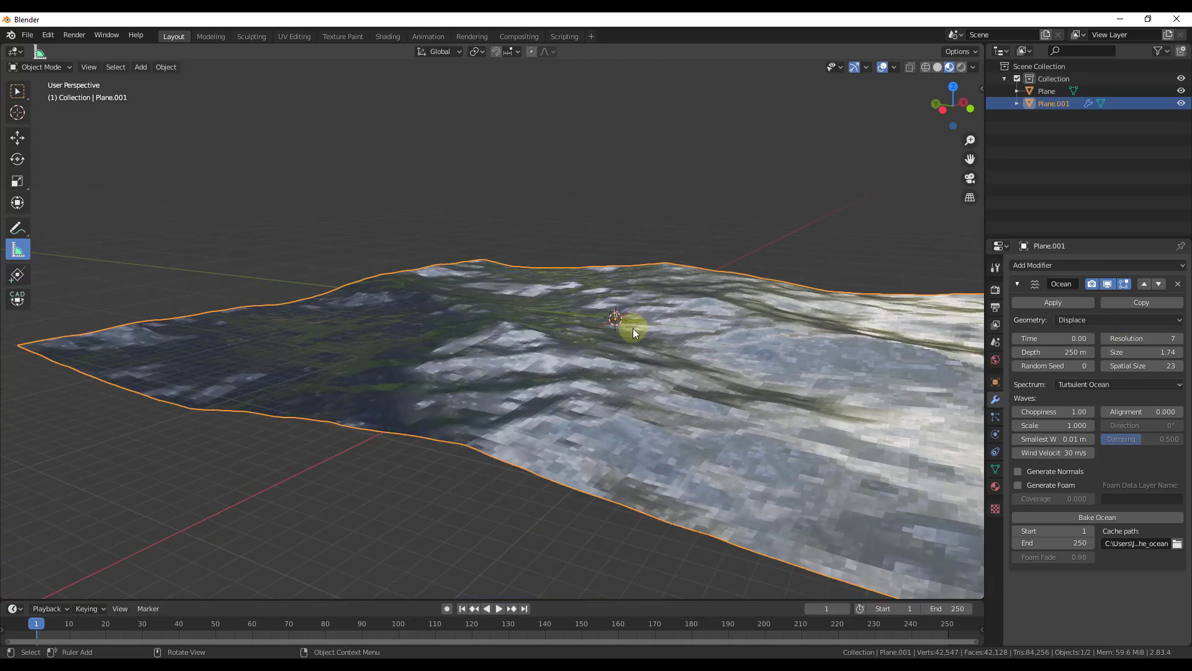
{"action": "scroll", "coordinate": [613, 324], "scroll_direction": "up", "scroll_amount": 4}
{"action": "scroll", "coordinate": [609, 314], "scroll_direction": "up", "scroll_amount": 2}
{"action": "middle_click_drag", "start_coordinate": [608, 307], "coordinate": [600, 330]}
Raise the Ocean modifier's resolution, trying 15 and settling on 25
{"action": "left_click", "coordinate": [1128, 340]}
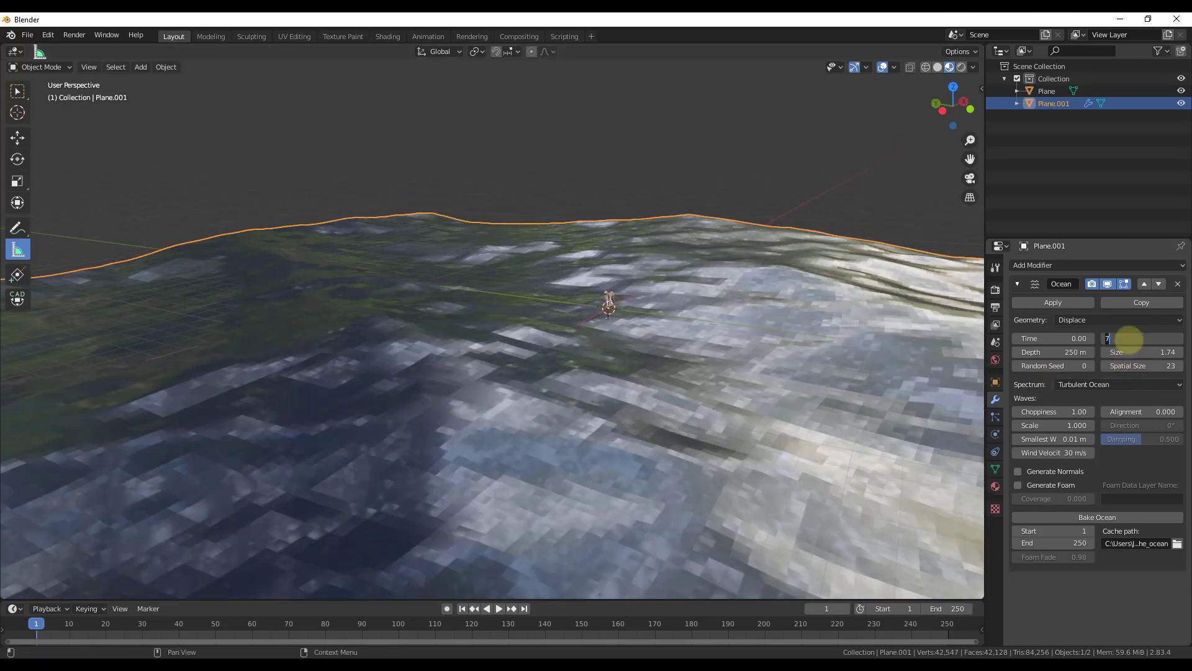
{"action": "type", "text": "15"}
{"action": "key", "text": "Return"}
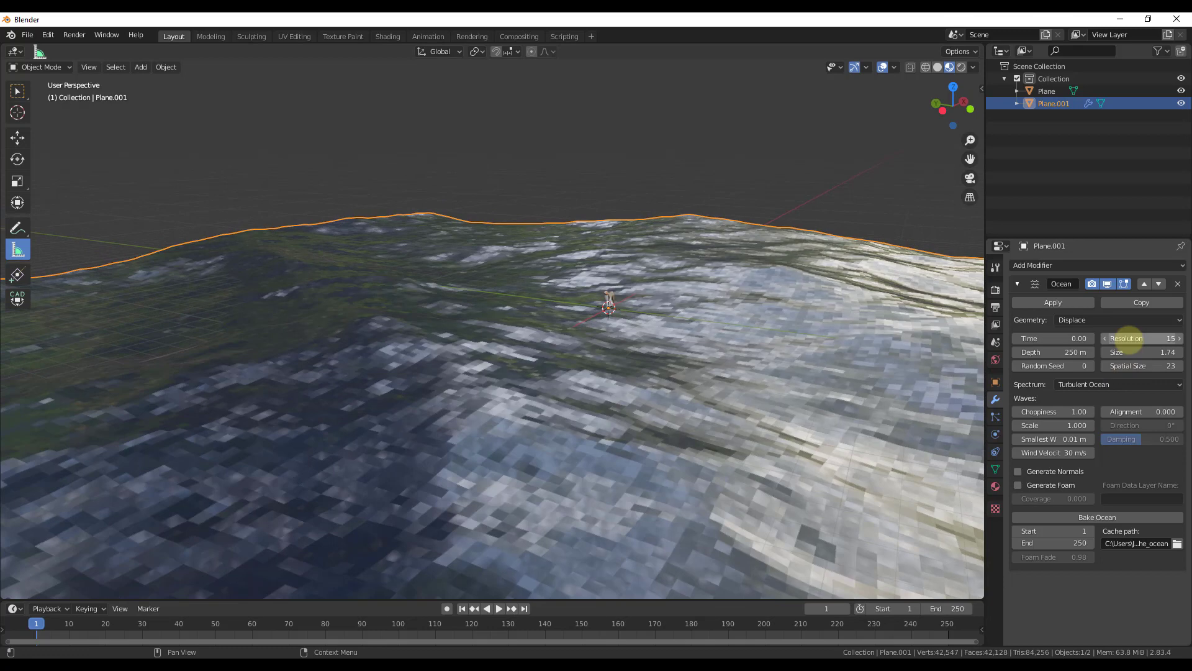
{"action": "left_click", "coordinate": [1129, 339]}
{"action": "key", "text": "Return"}
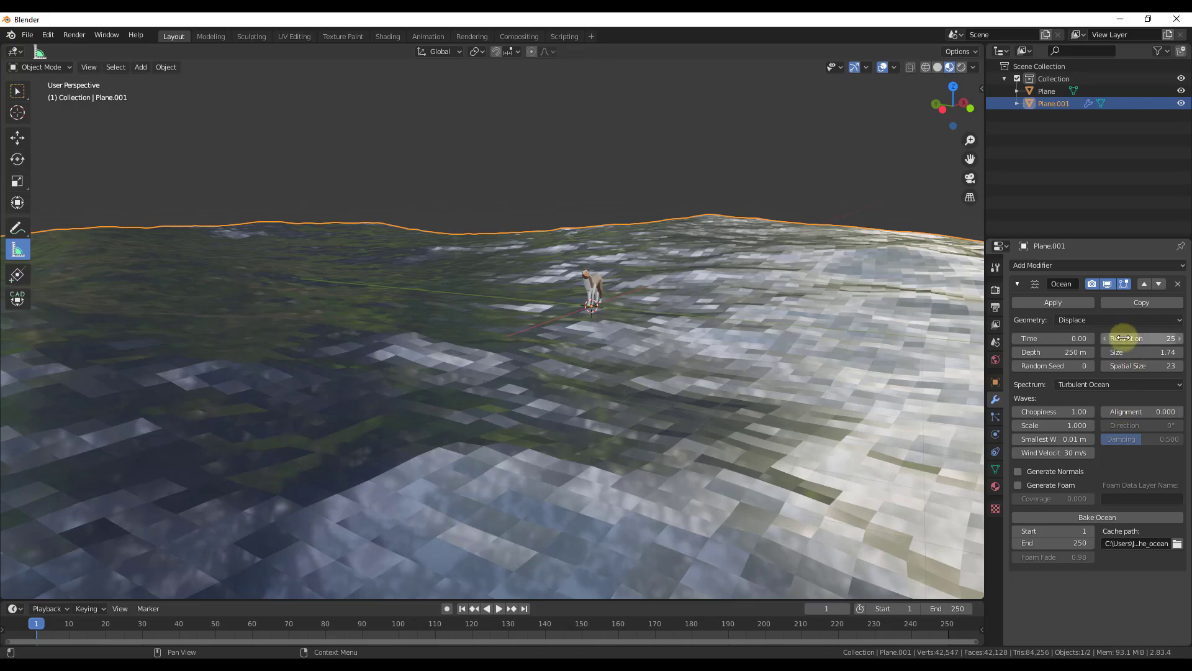
Add a Subdivision Surface modifier to the ocean plane
{"action": "middle_click_drag", "start_coordinate": [895, 348], "coordinate": [653, 342]}
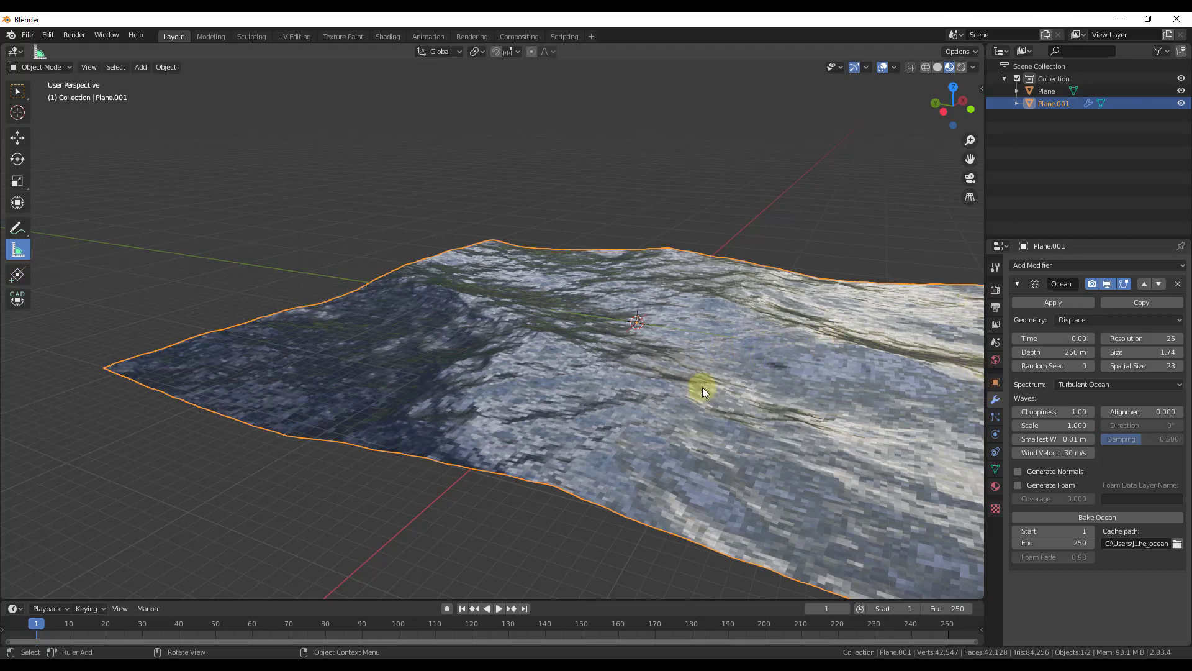
{"action": "middle_click_drag", "start_coordinate": [702, 387], "coordinate": [595, 366]}
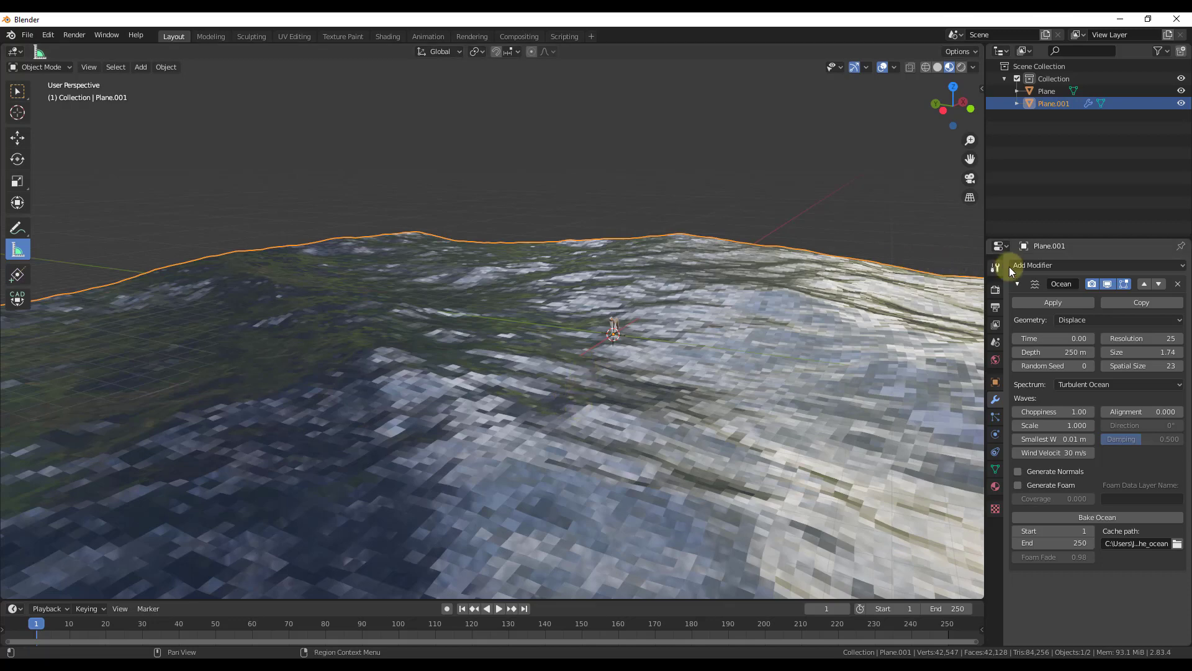
{"action": "left_click", "coordinate": [1055, 264]}
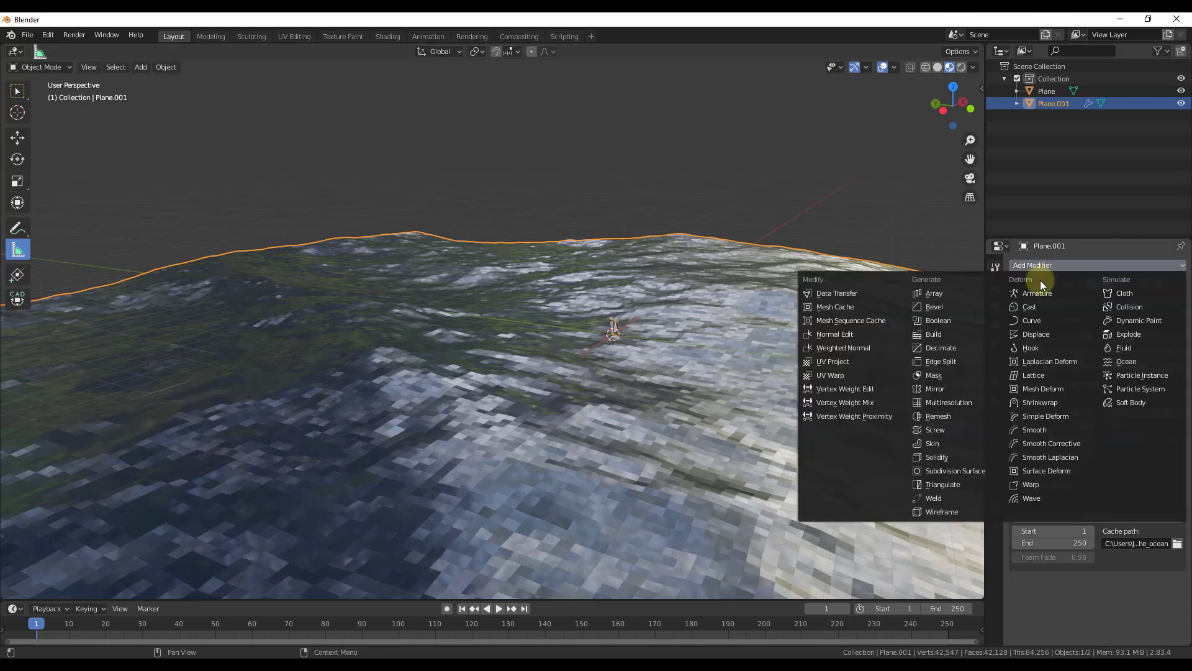
{"action": "left_click", "coordinate": [965, 470]}
Set the Subdivision Surface modifier's render level to 3
{"action": "middle_click_drag", "start_coordinate": [627, 396], "coordinate": [606, 354]}
{"action": "scroll", "coordinate": [1130, 452], "scroll_direction": "down", "scroll_amount": 2}
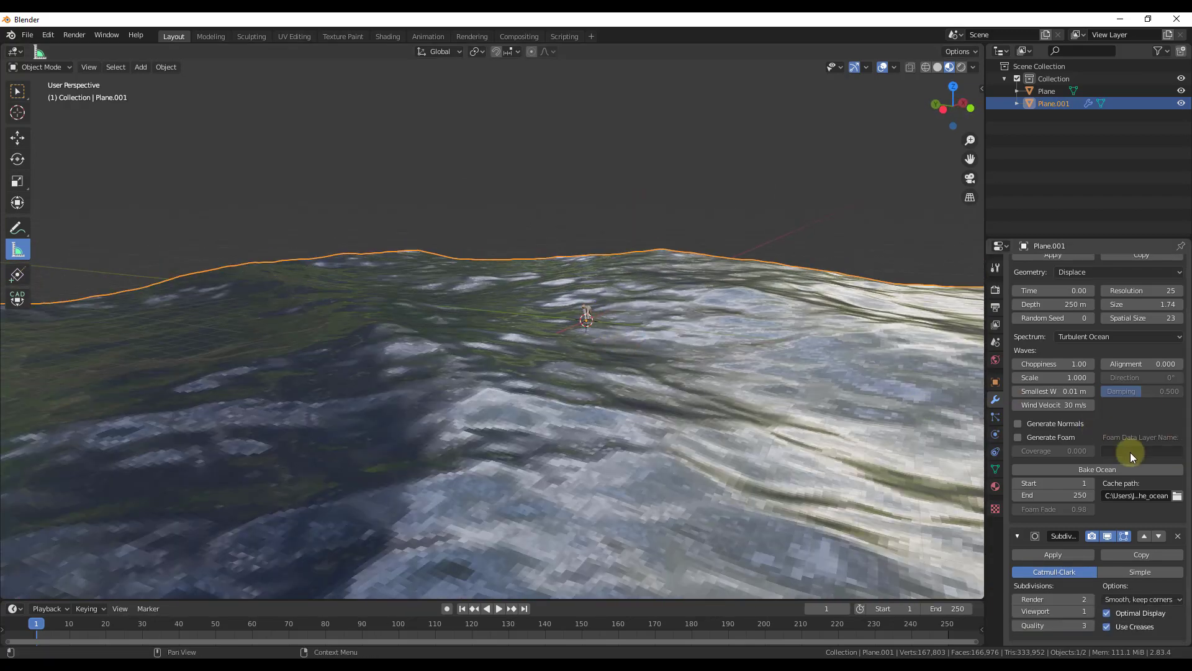
{"action": "left_click", "coordinate": [1092, 600]}
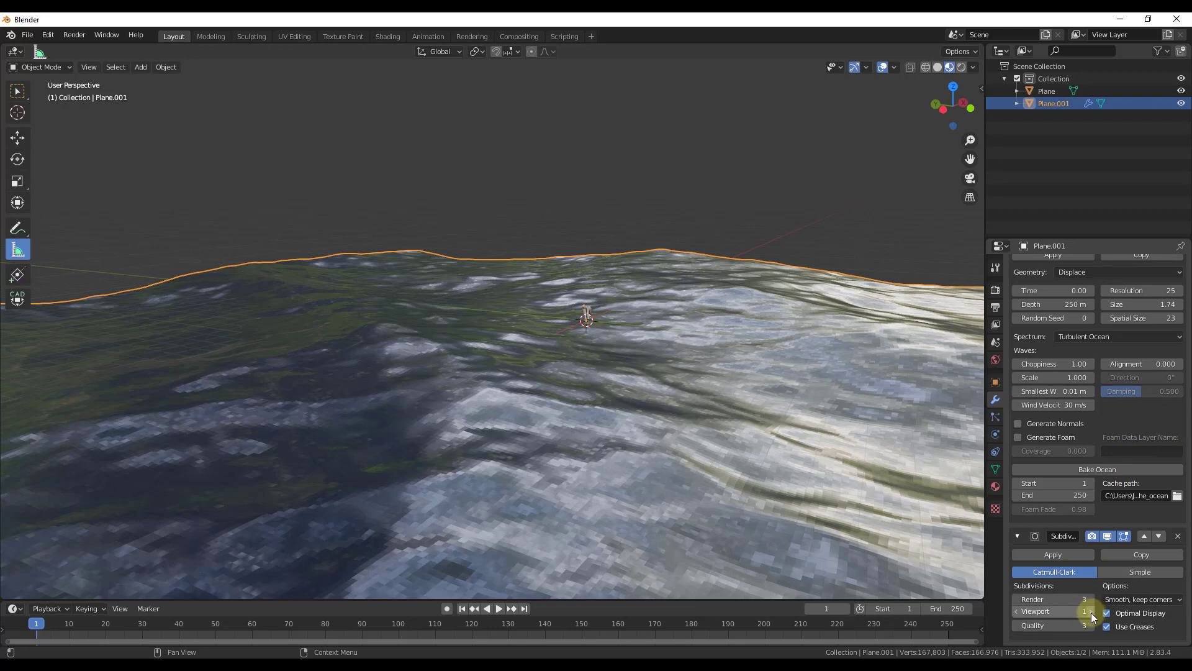
Try viewport subdivision levels 2 and 3 on the ocean plane and set the level back to 1
{"action": "left_click", "coordinate": [1091, 612]}
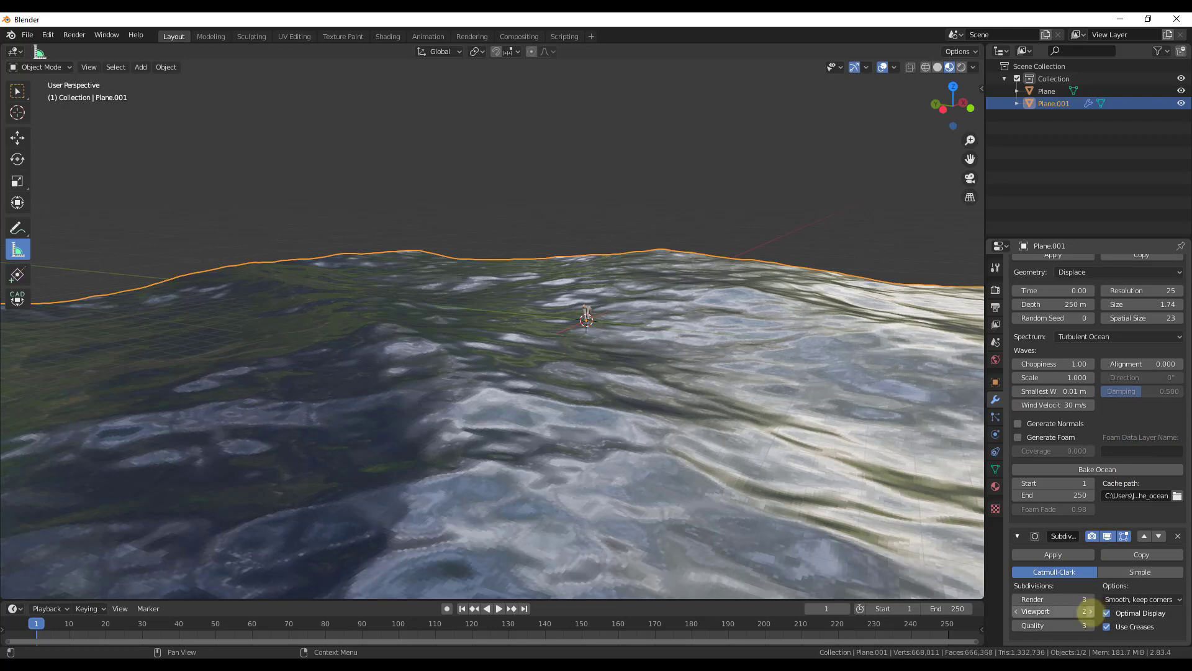
{"action": "left_click", "coordinate": [1091, 611]}
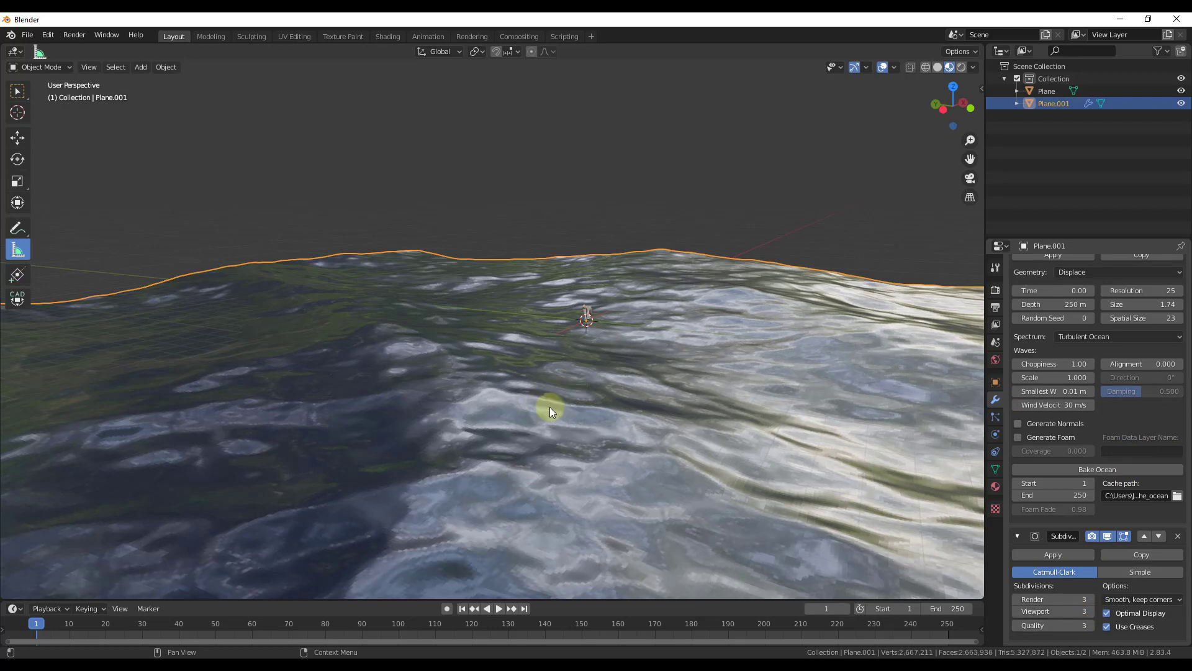
{"action": "left_click", "coordinate": [1057, 612]}
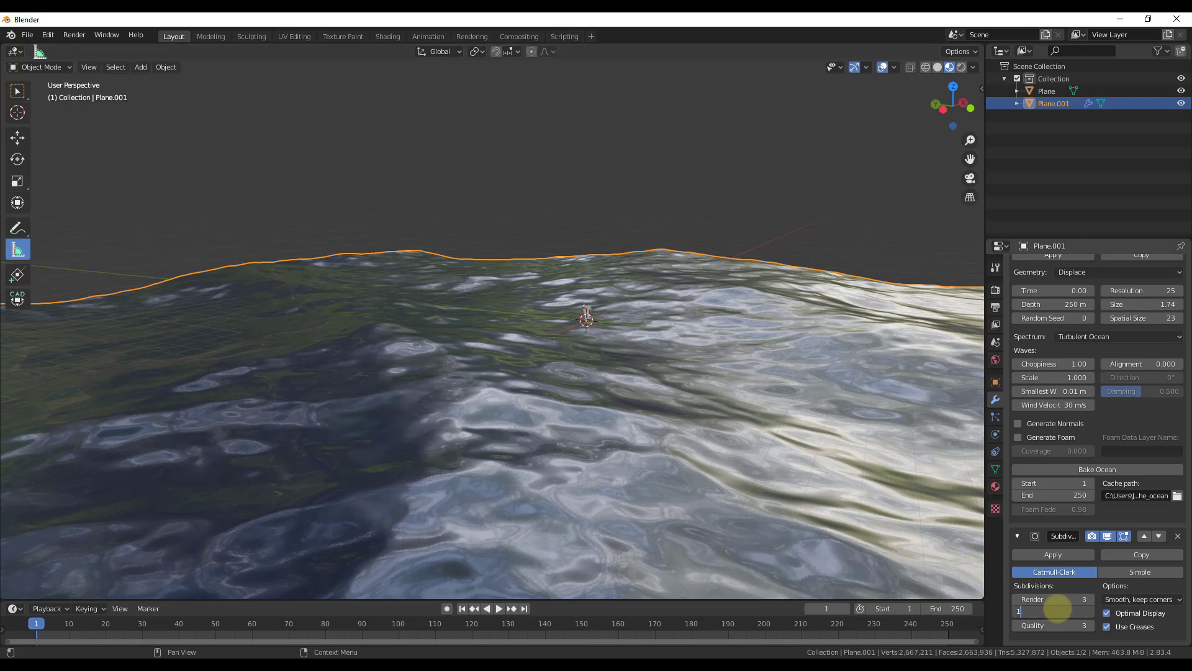
{"action": "key", "text": "Return"}
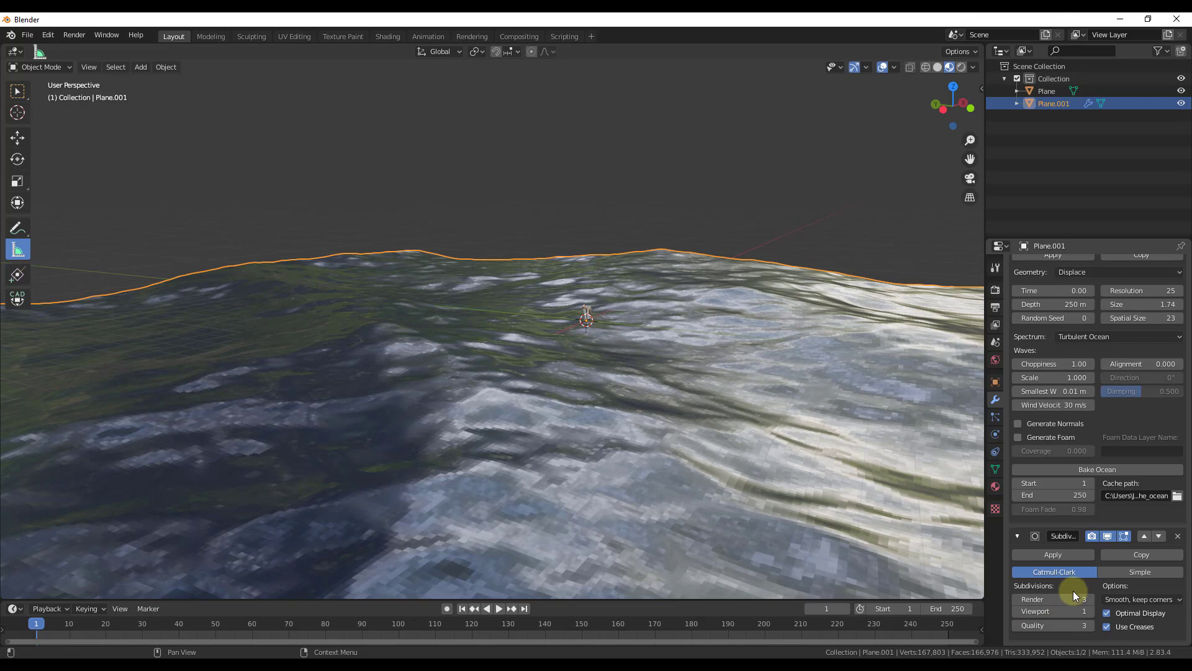
Disable the Subdivision Surface modifier's viewport display while keeping it enabled for rendering
{"action": "left_click", "coordinate": [1107, 536]}
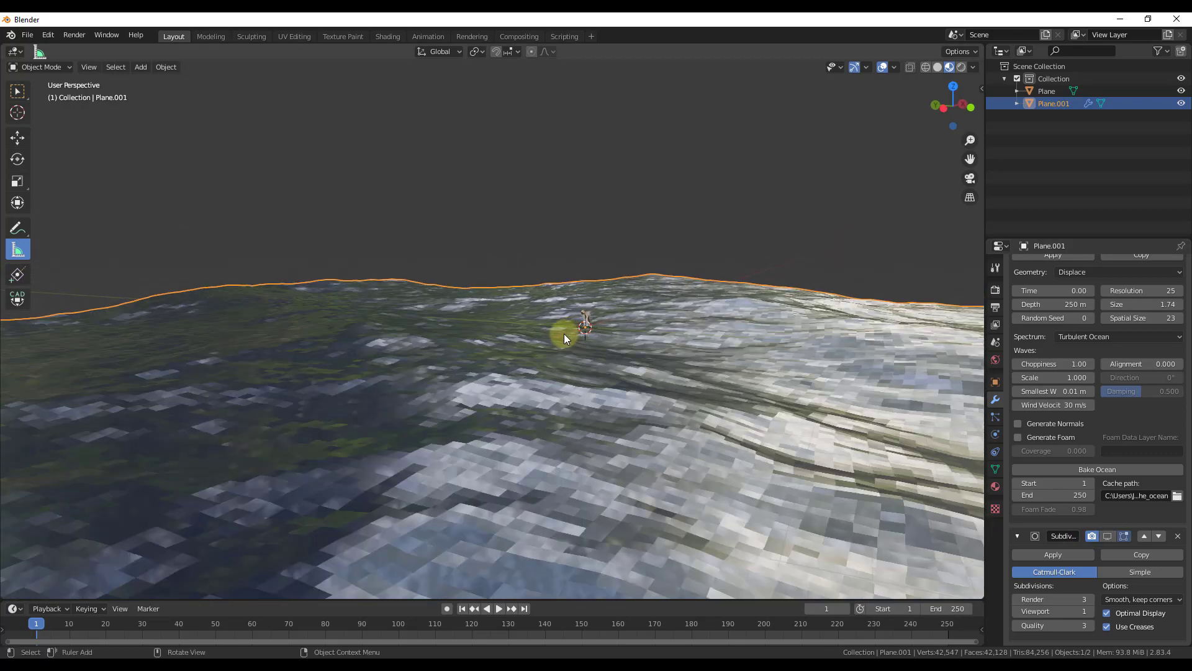
{"action": "middle_click_drag", "start_coordinate": [563, 336], "coordinate": [705, 462], "text": "shift"}
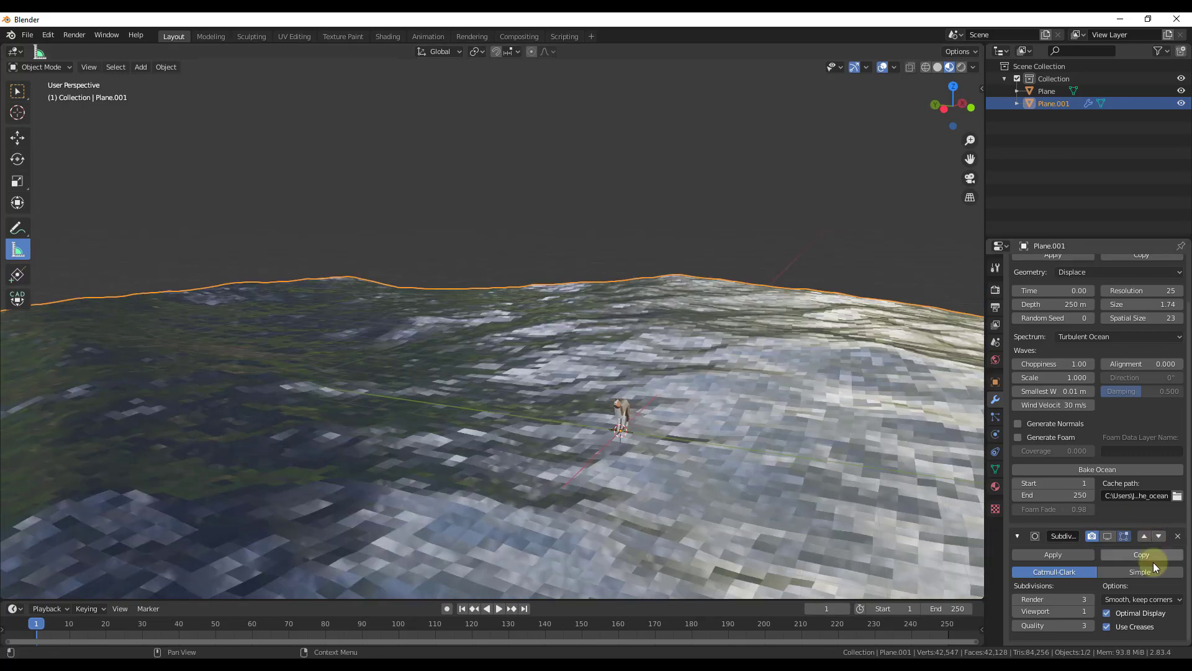
{"action": "middle_click_drag", "start_coordinate": [619, 416], "coordinate": [748, 426]}
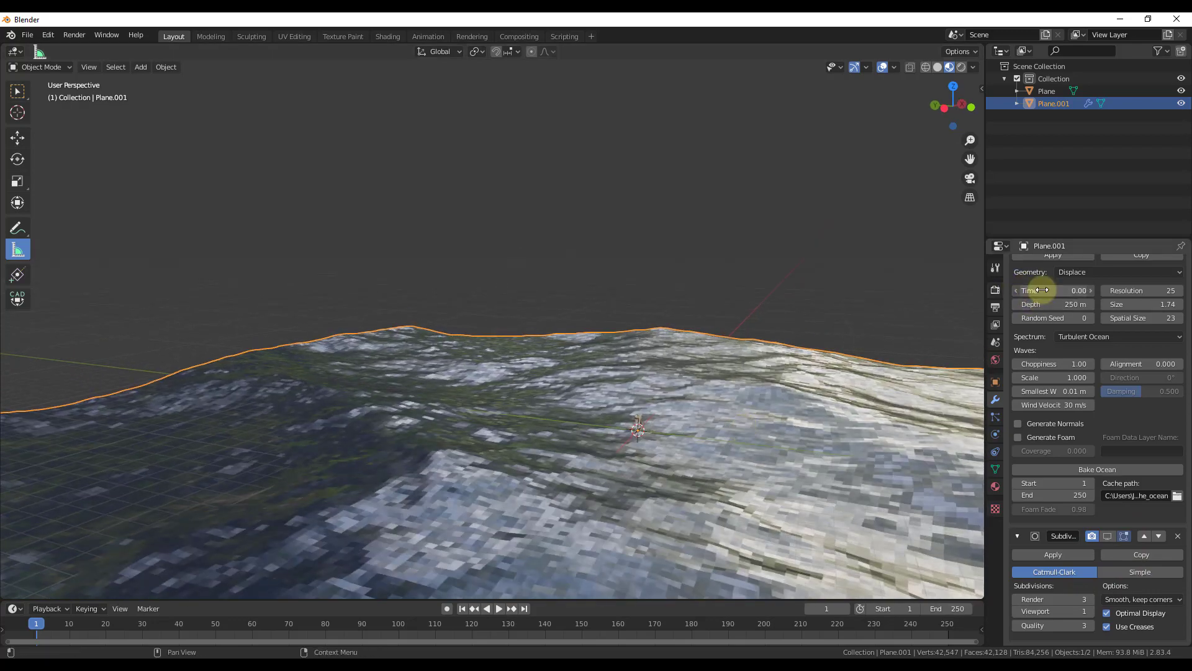
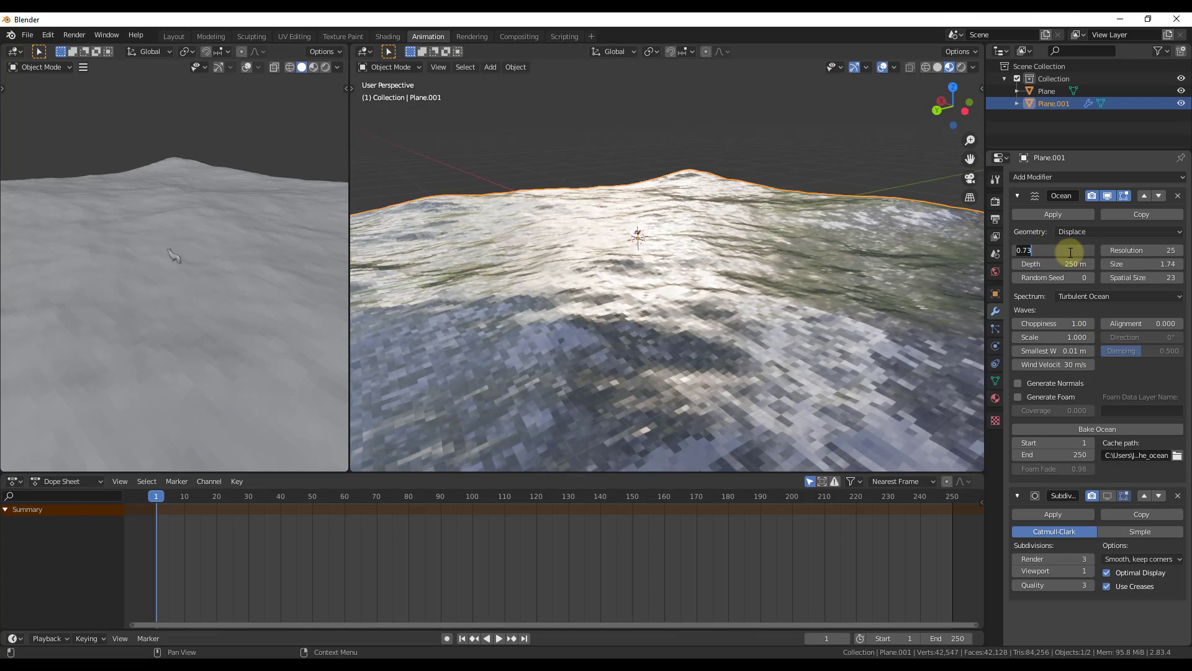
Set the Ocean modifier's time to 0 and insert a keyframe for it at frame 1
{"action": "type", "text": "0"}
{"action": "key", "text": "Return"}
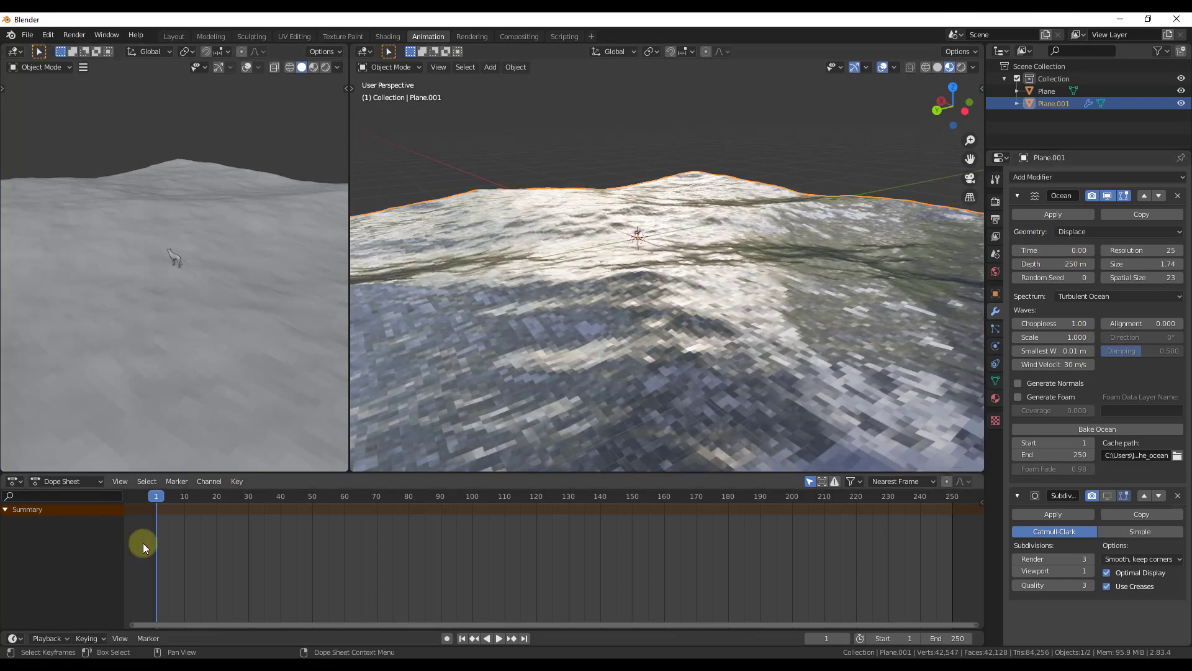
{"action": "right_click", "coordinate": [1057, 250]}
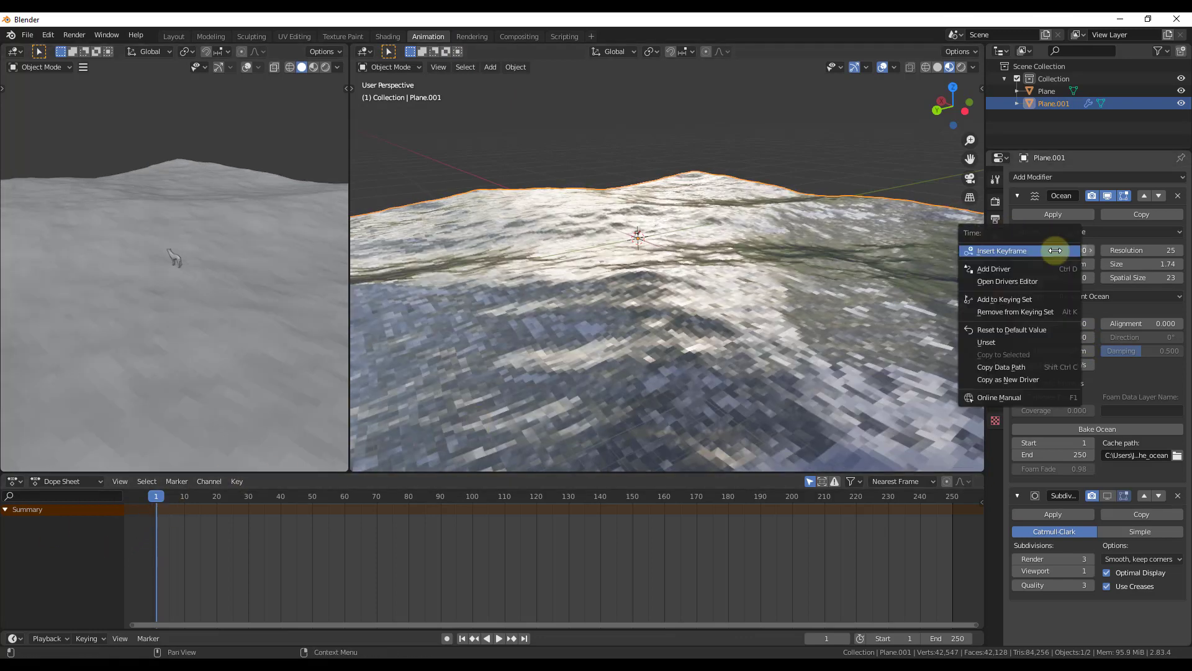
{"action": "left_click", "coordinate": [1019, 253]}
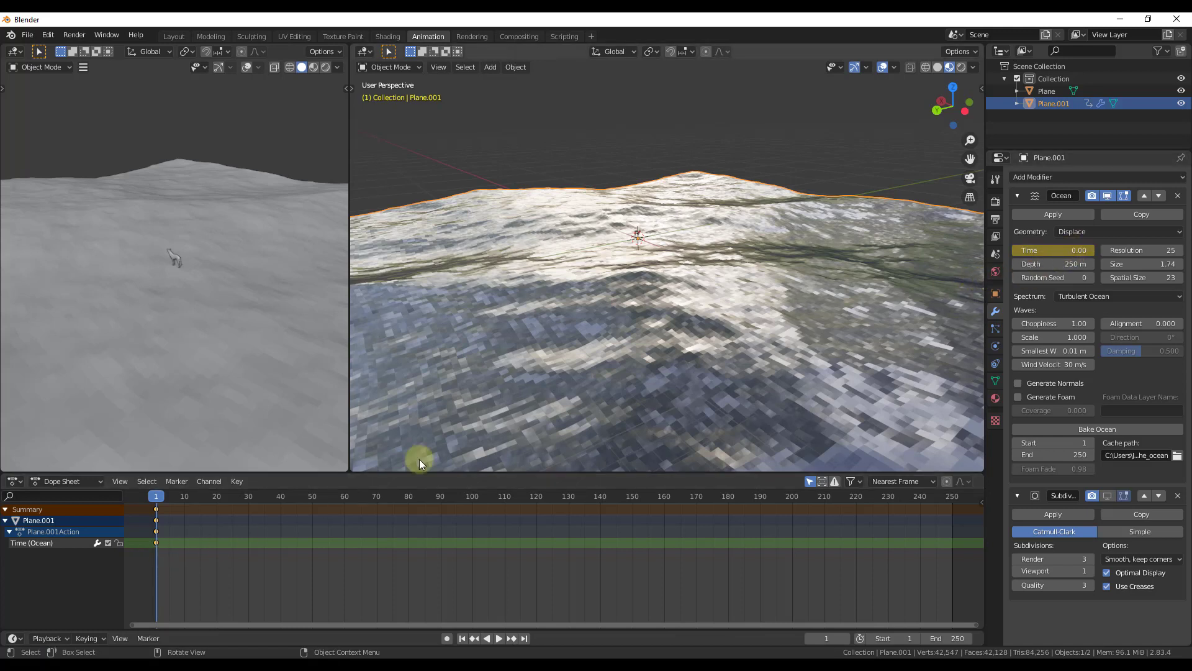
Set the Ocean modifier's time to 5 and insert a keyframe for it at frame 250
{"action": "key", "text": "space"}
{"action": "left_click_drag", "start_coordinate": [154, 497], "coordinate": [580, 504]}
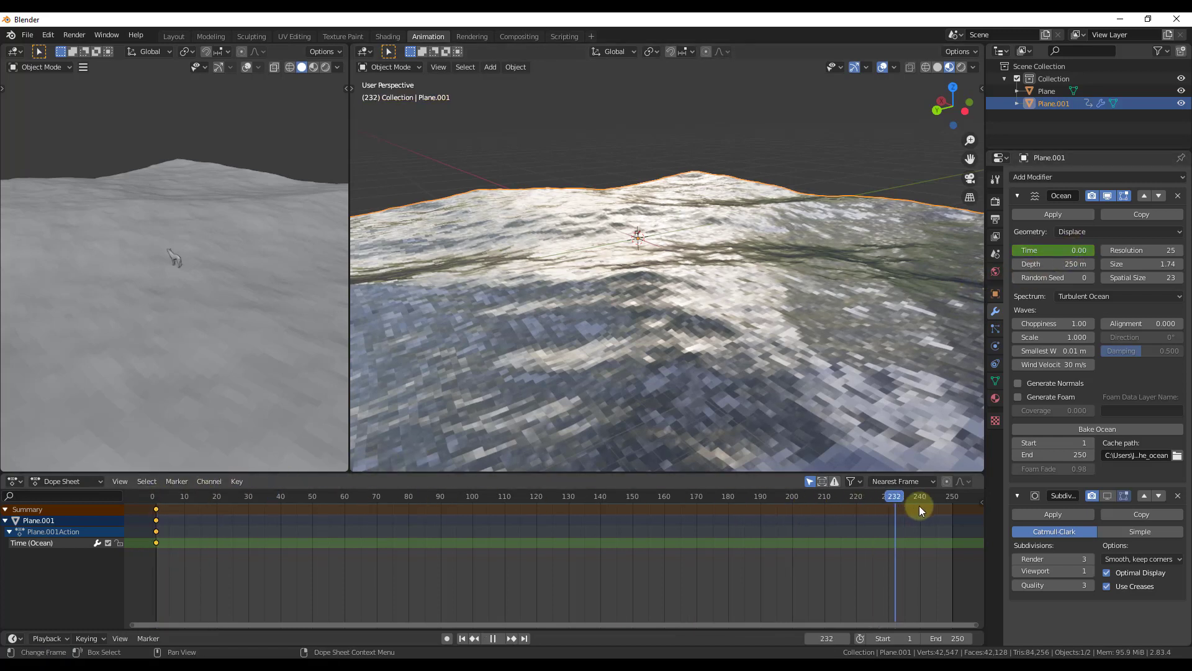
{"action": "key", "text": "space"}
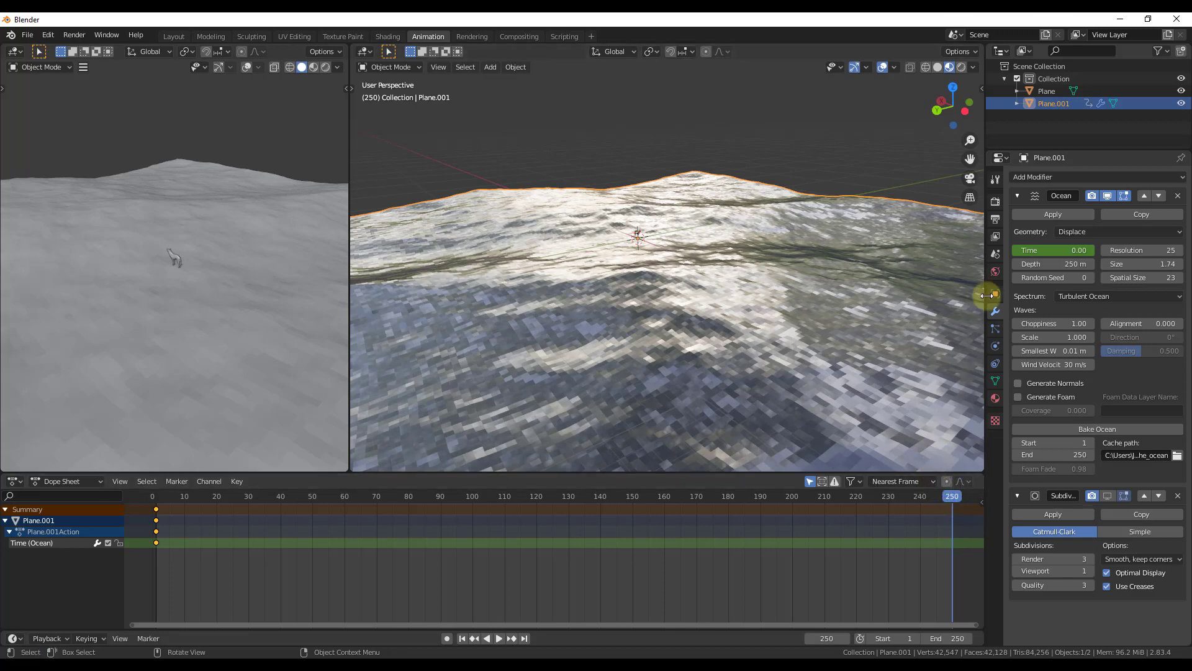
{"action": "left_click_drag", "start_coordinate": [1045, 250], "coordinate": [1152, 252]}
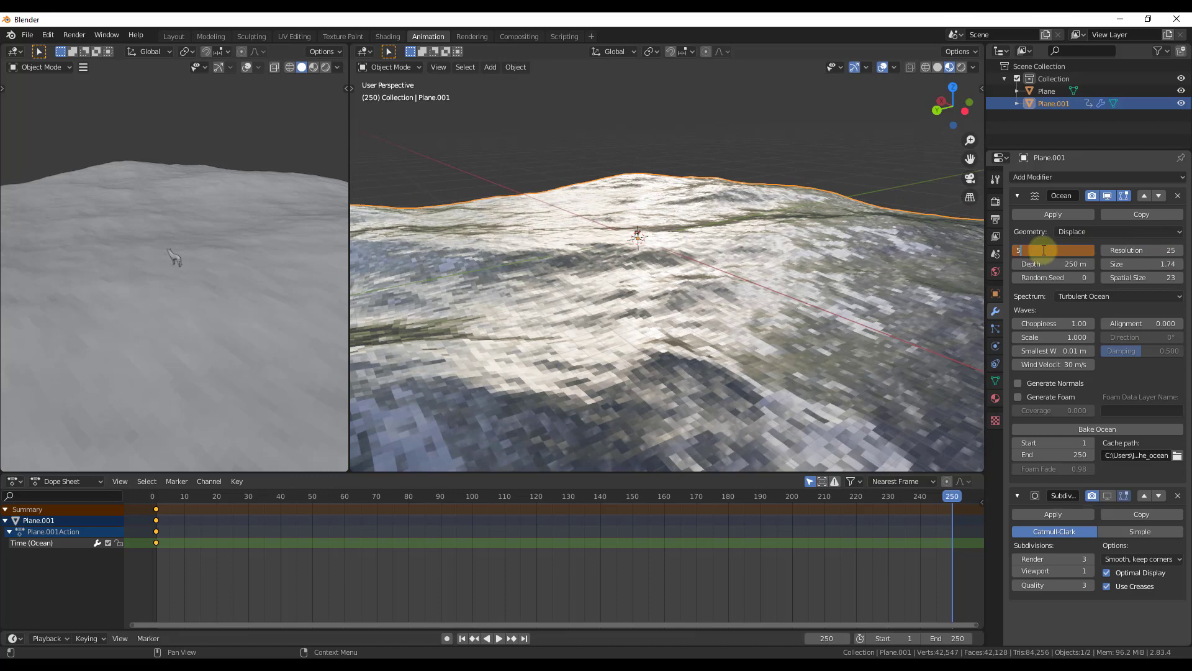
{"action": "key", "text": "Return"}
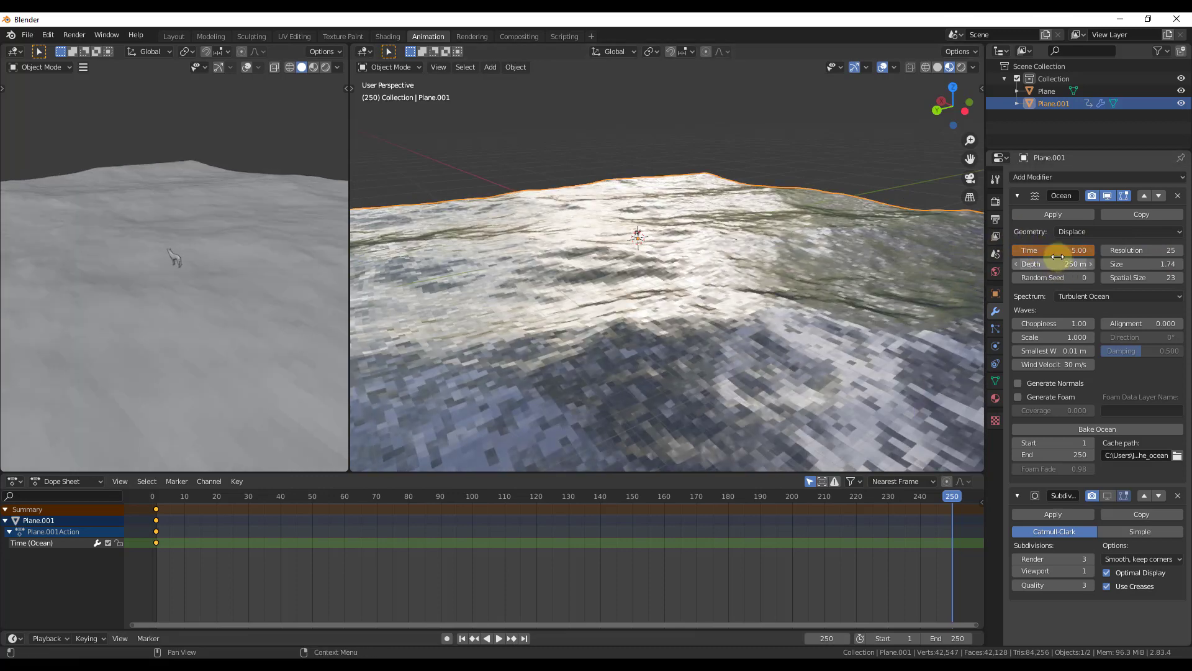
{"action": "right_click", "coordinate": [1018, 249]}
{"action": "left_click", "coordinate": [1008, 245]}
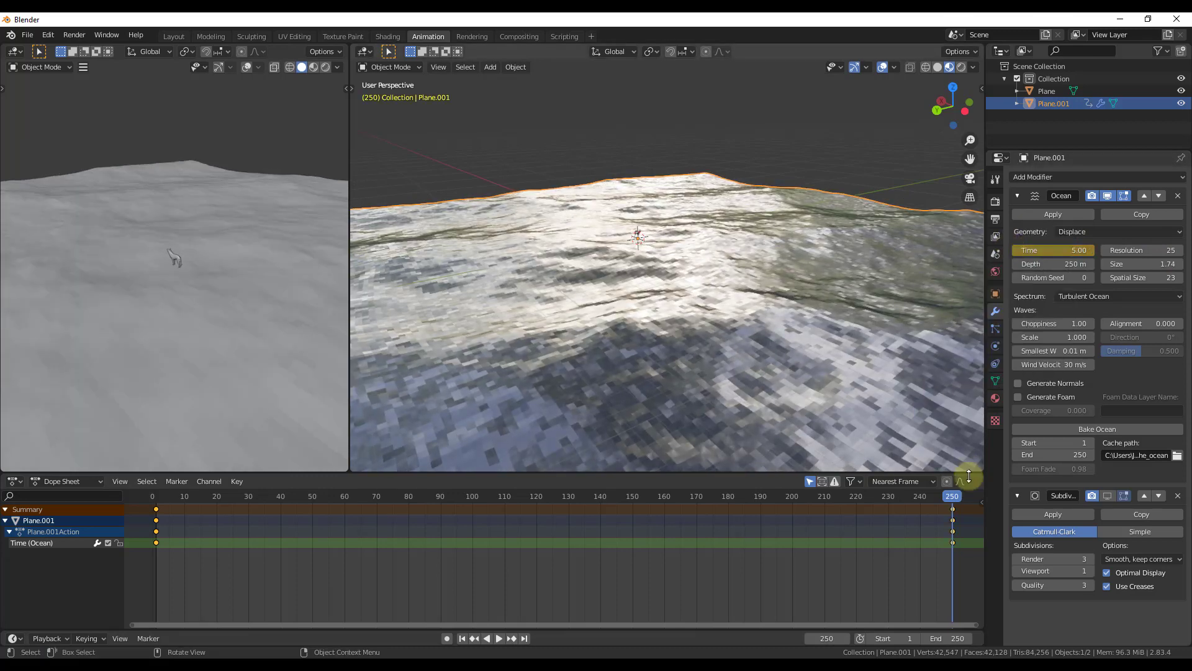
Play the ocean animation from frame 1 and check how the wave speed varies near the start and end
{"action": "key", "text": "shift+ctrl+space"}
{"action": "left_click_drag", "start_coordinate": [915, 499], "coordinate": [157, 509]}
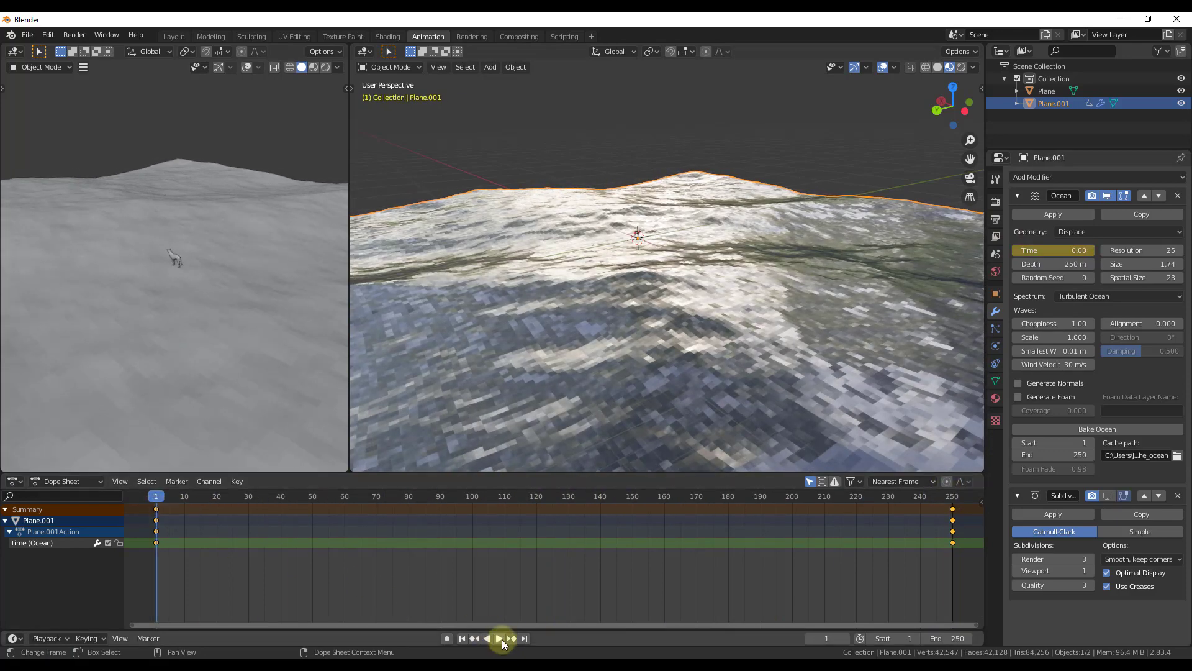
{"action": "left_click", "coordinate": [501, 639]}
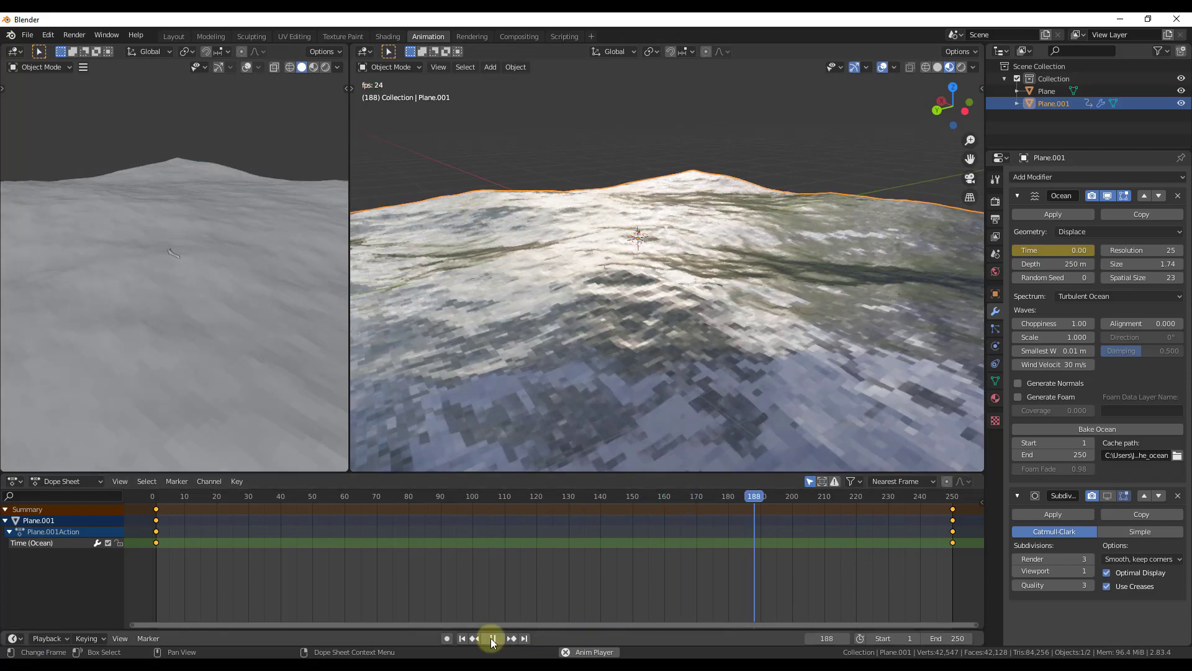
{"action": "left_click", "coordinate": [490, 638]}
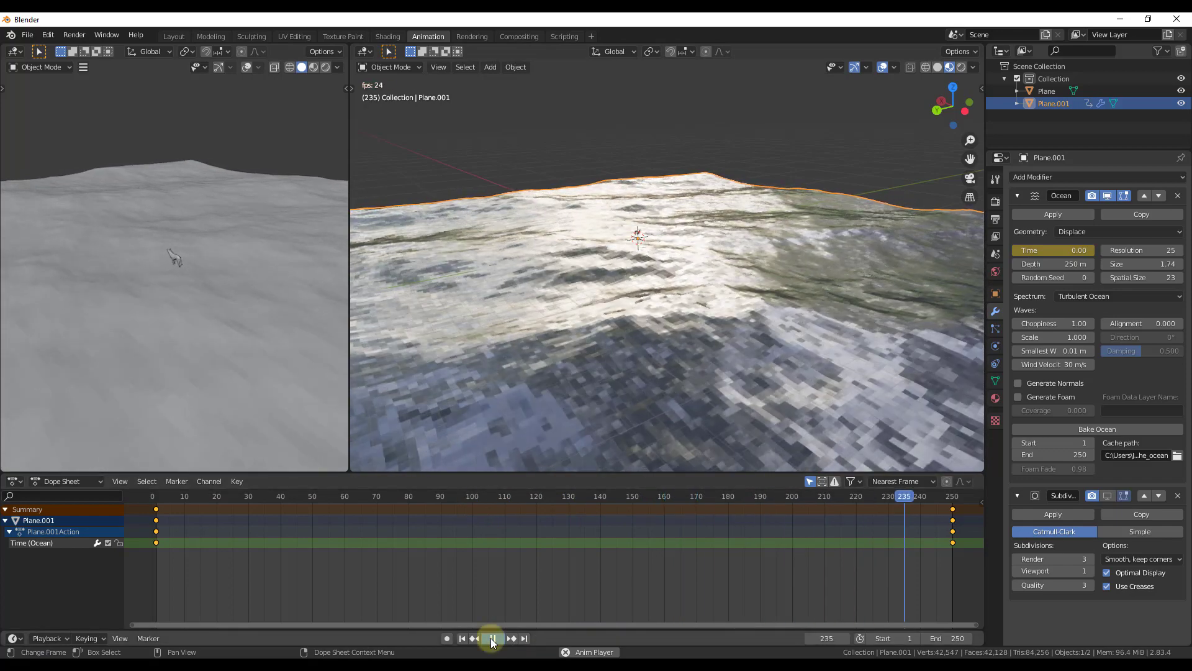
{"action": "left_click", "coordinate": [911, 496]}
{"action": "left_click_drag", "start_coordinate": [907, 493], "coordinate": [158, 517]}
{"action": "left_click", "coordinate": [490, 642]}
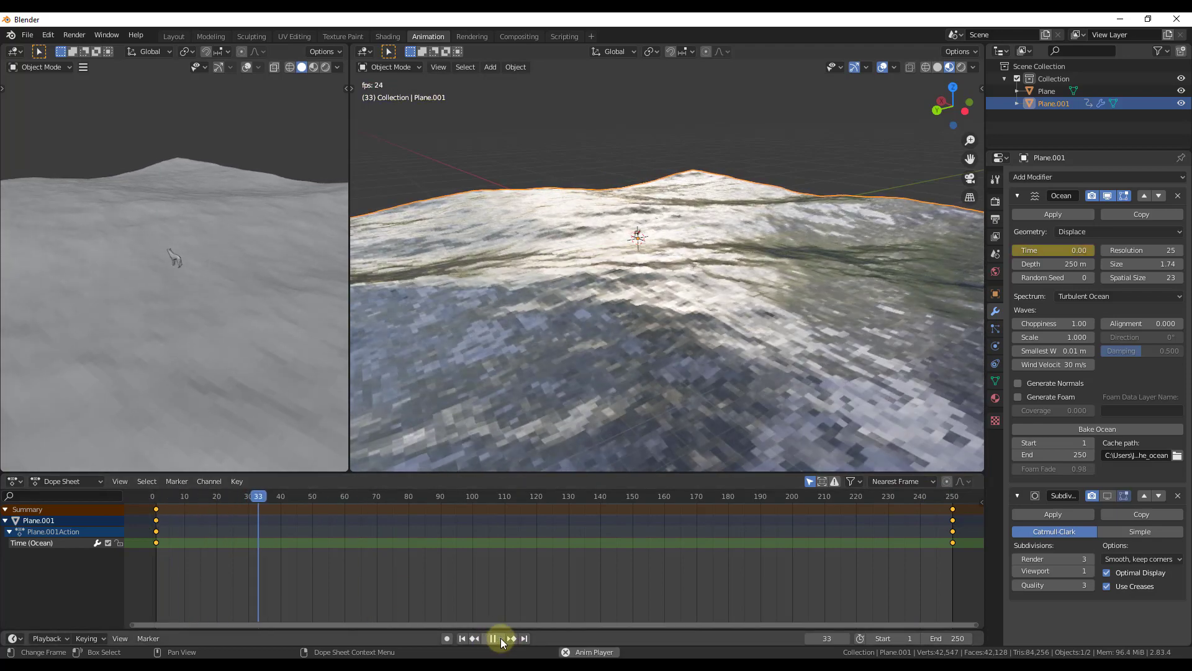
{"action": "key", "text": "Escape"}
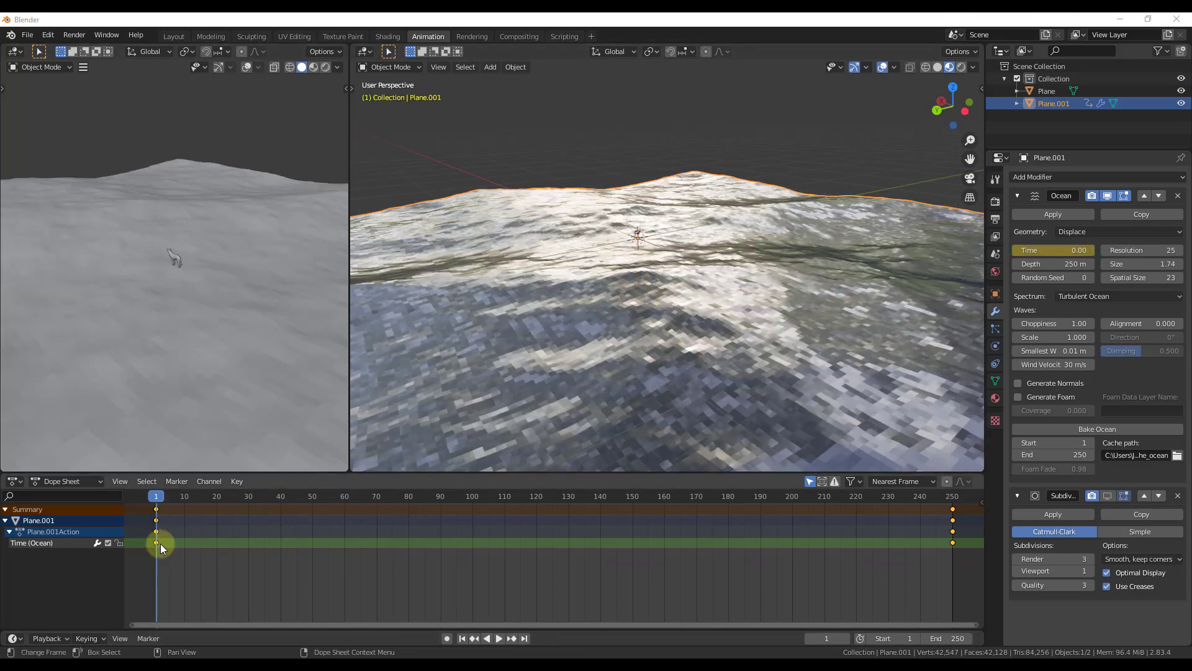
Set the interpolation mode of the ocean time keyframes to Linear and play the animation
{"action": "right_click", "coordinate": [574, 544]}
{"action": "mouse_move", "coordinate": [574, 544]}
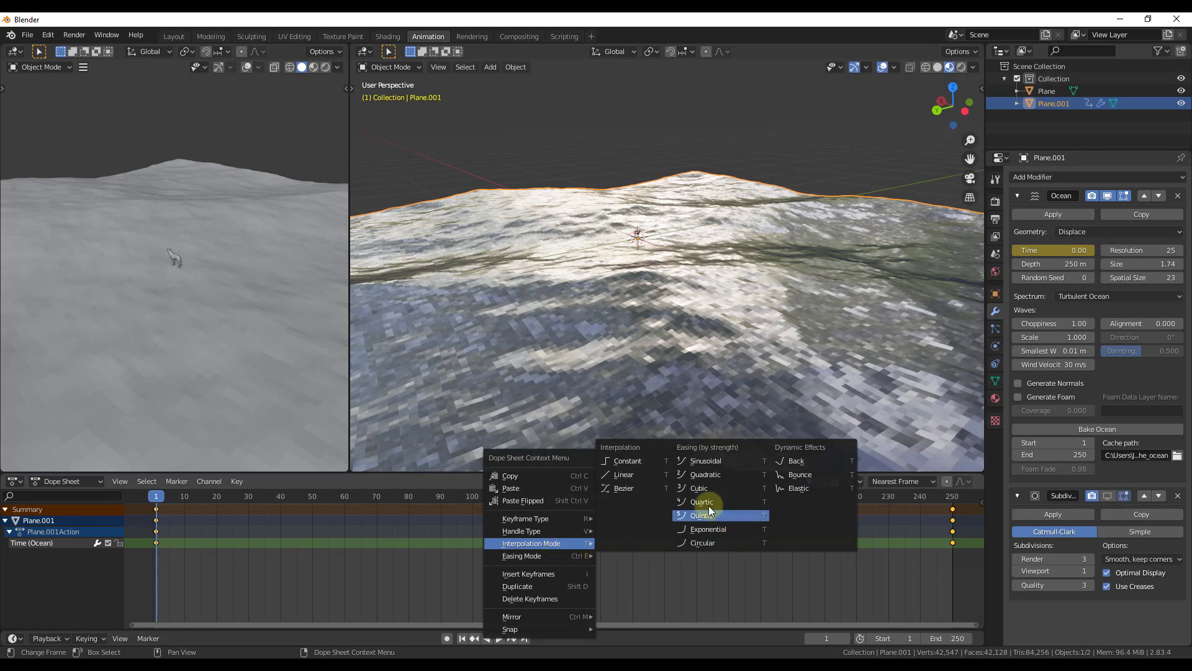
{"action": "left_click", "coordinate": [638, 476]}
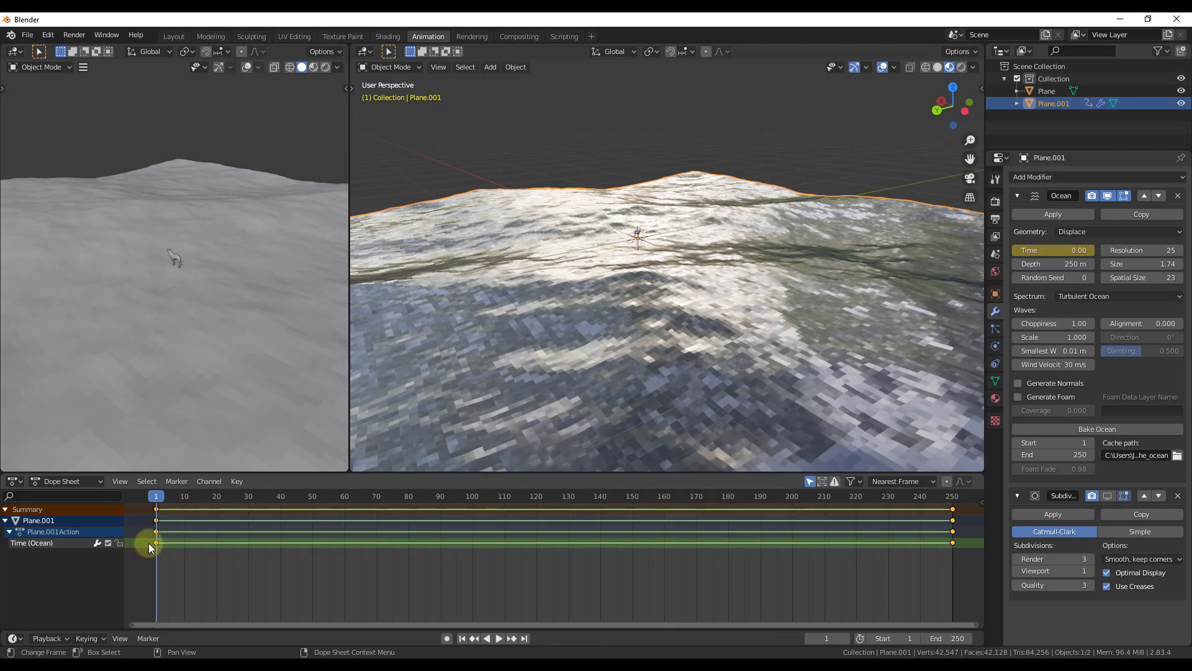
{"action": "left_click", "coordinate": [499, 640]}
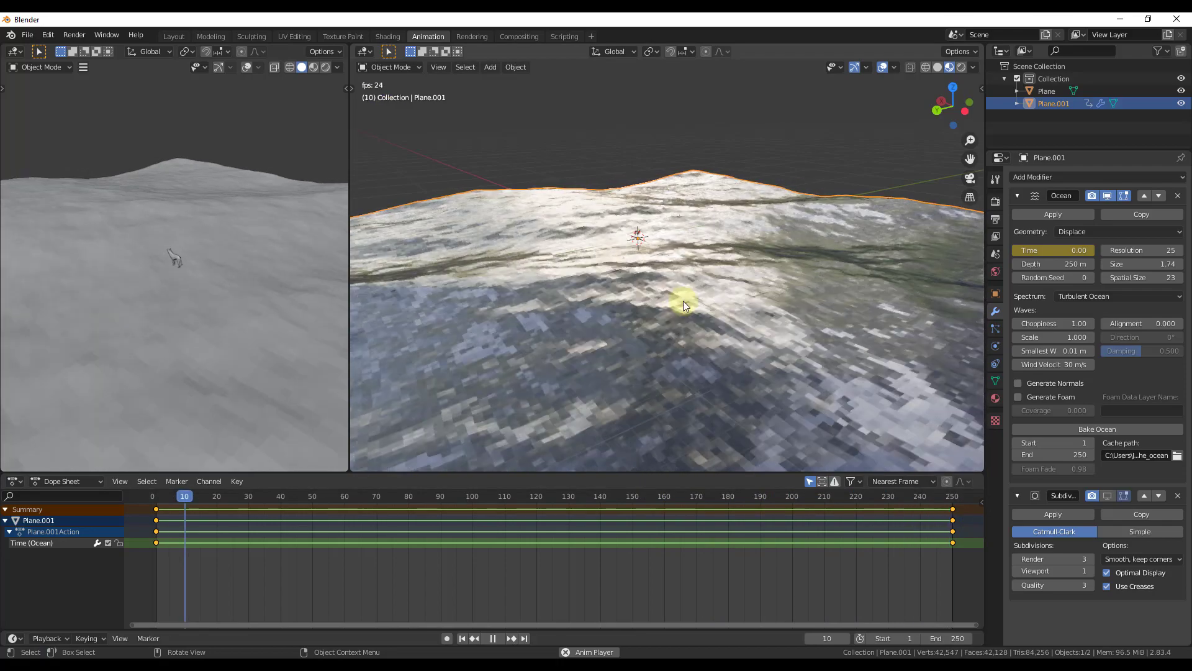
In the Layout workspace, set the Ocean modifier's wave scale to 1.7 and choppiness to 1.09, and preview the animation
{"action": "left_click", "coordinate": [174, 36]}
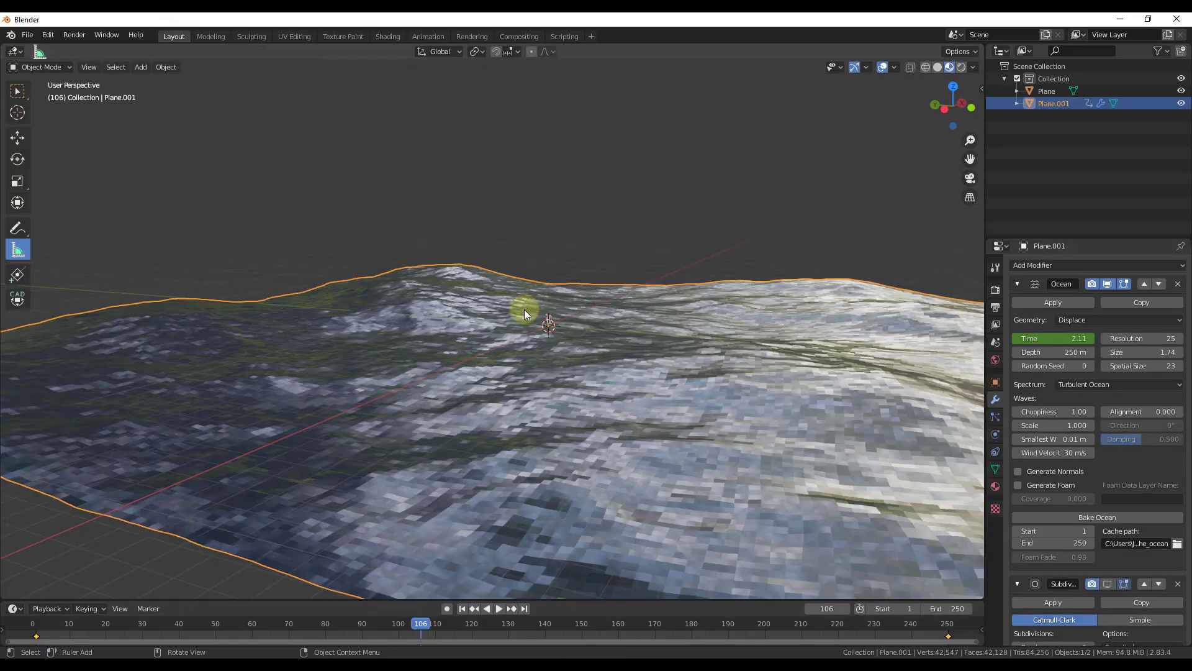
{"action": "middle_click_drag", "start_coordinate": [519, 319], "coordinate": [664, 298]}
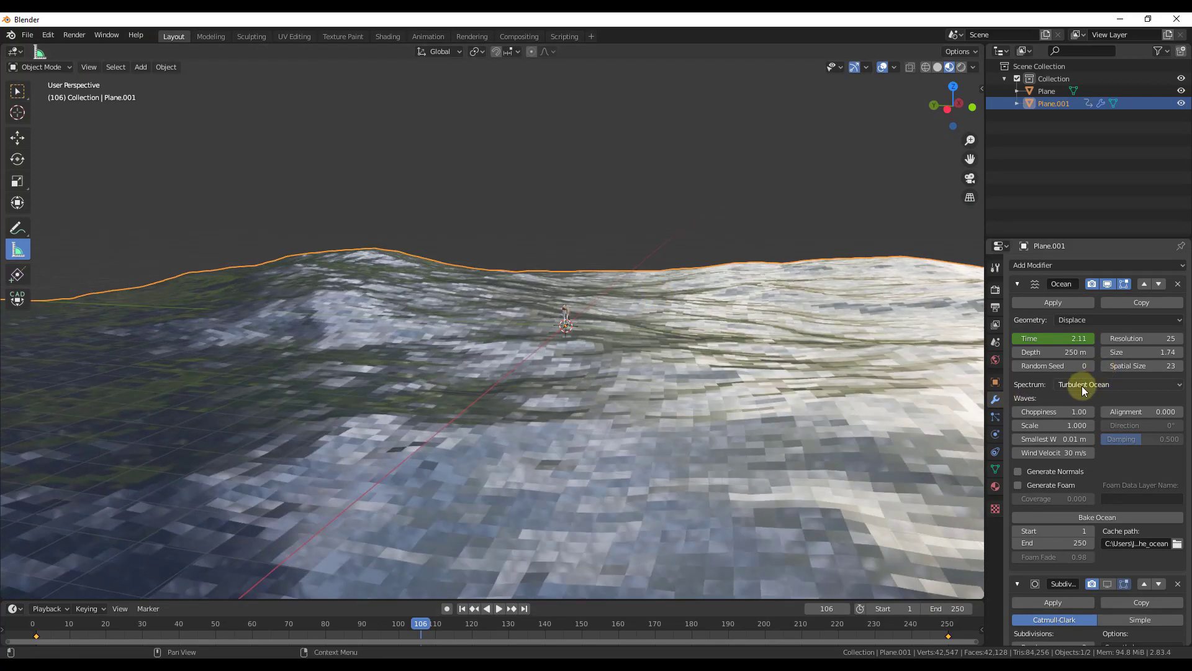
{"action": "middle_click_drag", "start_coordinate": [553, 362], "coordinate": [645, 365], "text": "shift"}
{"action": "left_click_drag", "start_coordinate": [1052, 424], "coordinate": [1051, 426]}
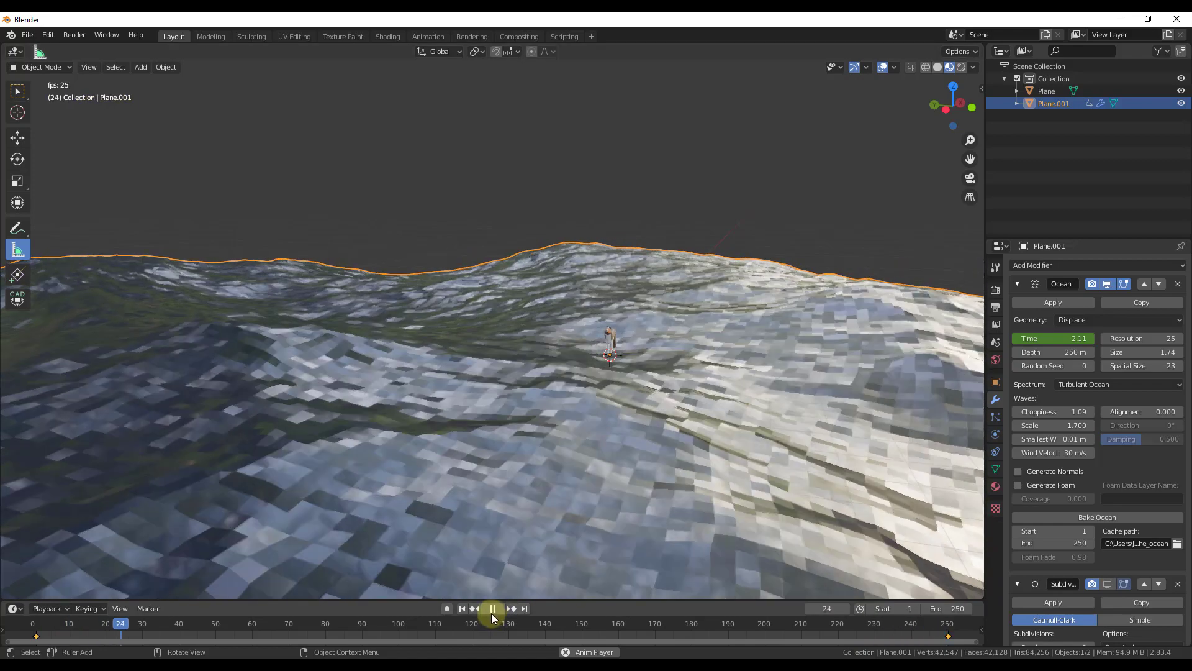
{"action": "left_click", "coordinate": [492, 609]}
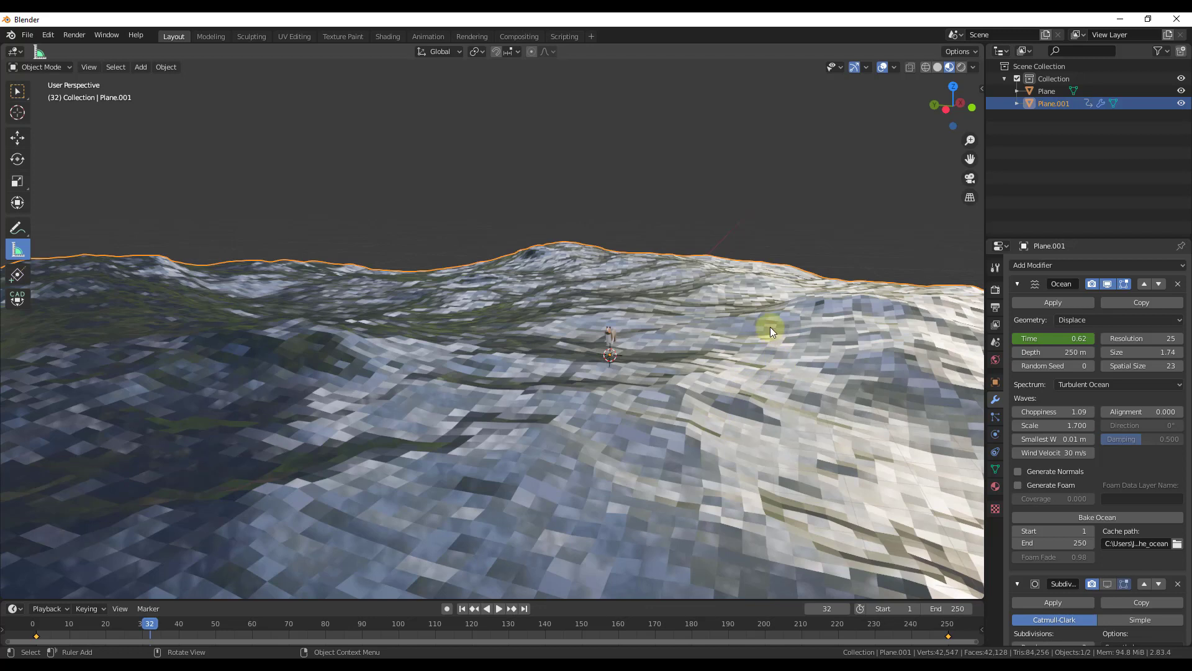
Apply the ocean plane's scale and change the Ocean modifier's spectrum to Established Ocean
{"action": "left_click", "coordinate": [1074, 386]}
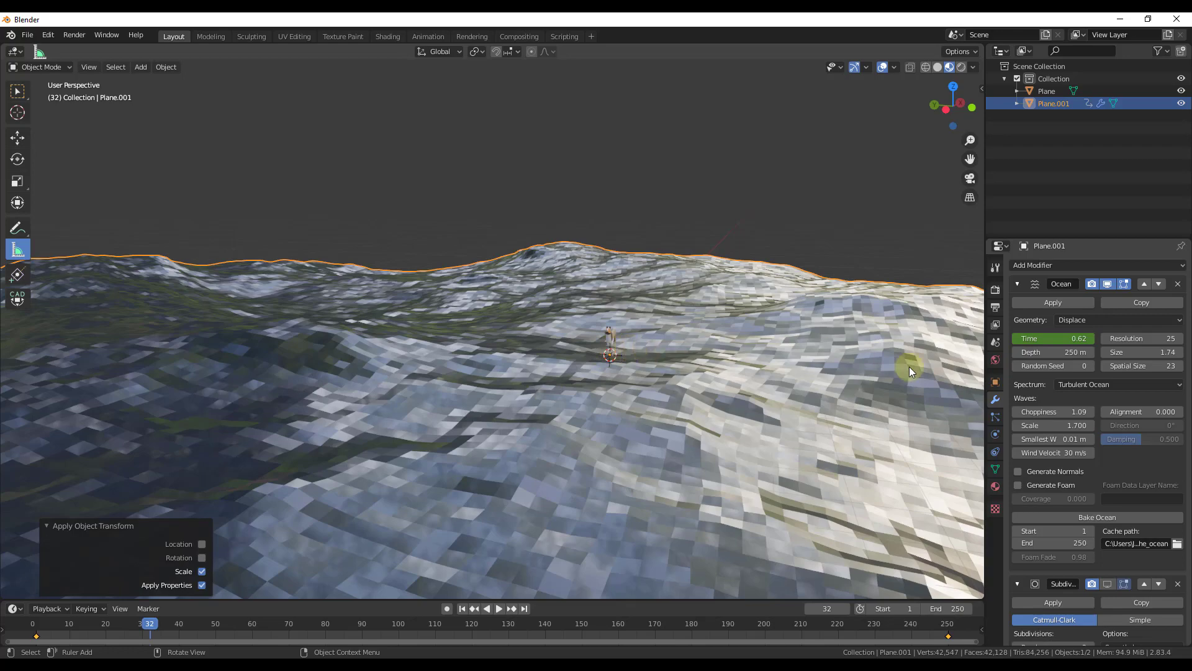
{"action": "left_click", "coordinate": [1083, 385]}
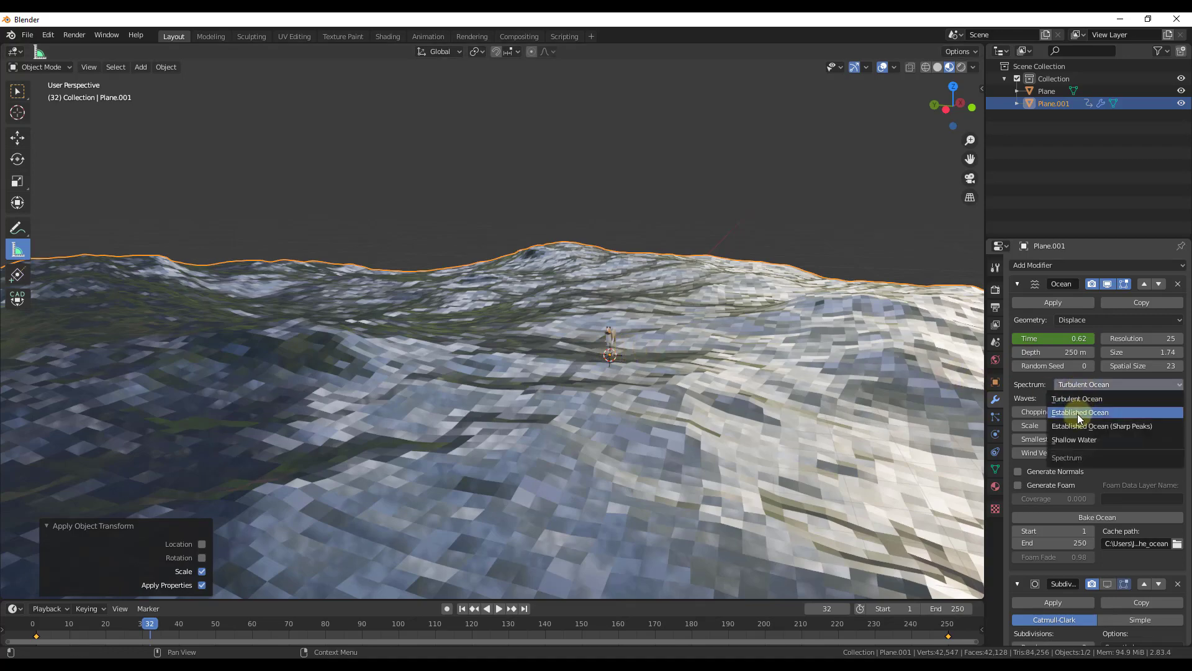
{"action": "left_click", "coordinate": [1078, 414]}
{"action": "scroll", "coordinate": [610, 351], "scroll_direction": "down", "scroll_amount": 6}
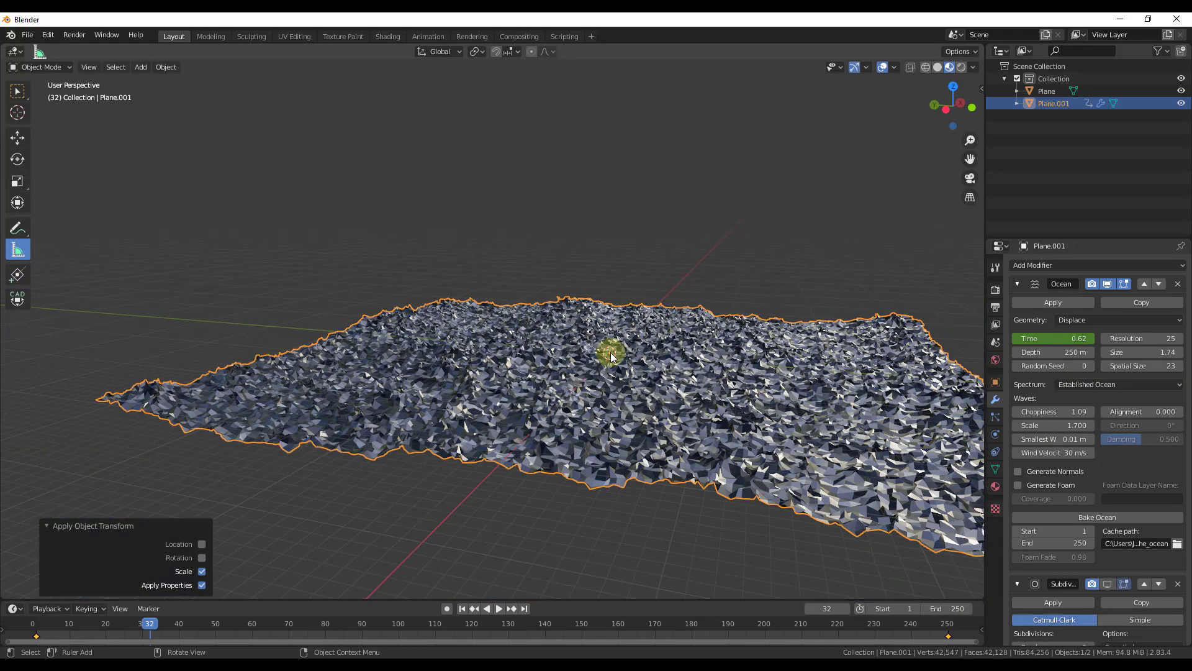
{"action": "middle_click_drag", "start_coordinate": [612, 351], "coordinate": [613, 420]}
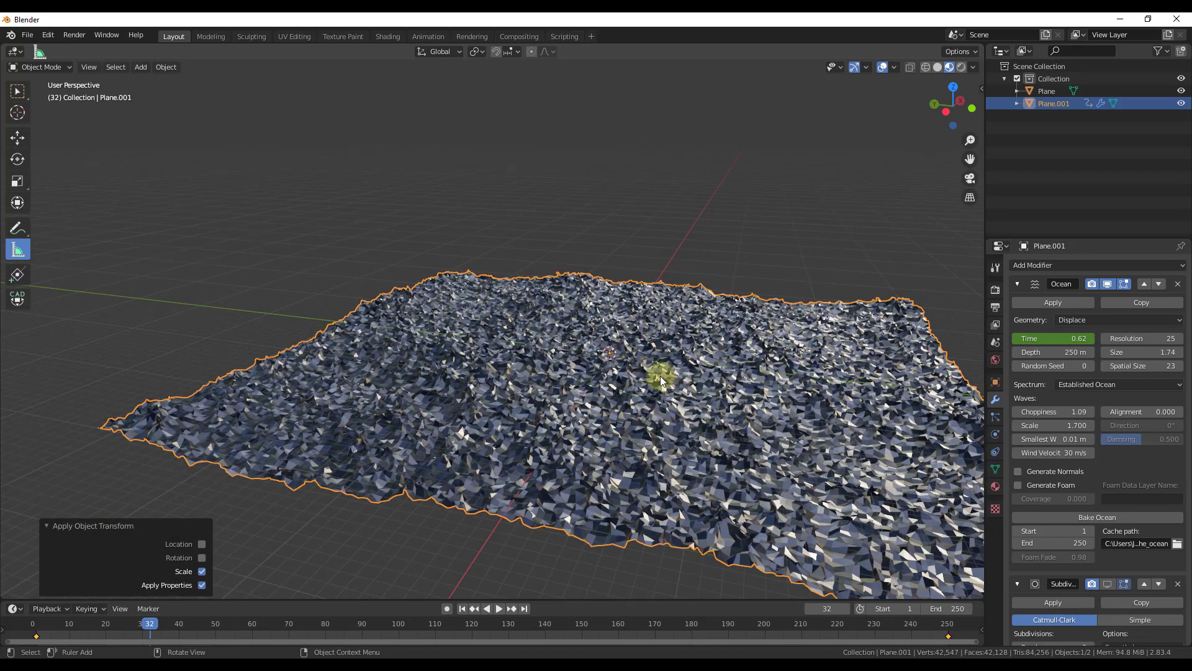
Enable the Subdivision Surface modifier's viewport display at level 2 and preview the ocean animation
{"action": "left_click", "coordinate": [1107, 584]}
{"action": "scroll", "coordinate": [1104, 583], "scroll_direction": "down", "scroll_amount": 1}
{"action": "scroll", "coordinate": [1103, 583], "scroll_direction": "down", "scroll_amount": 1}
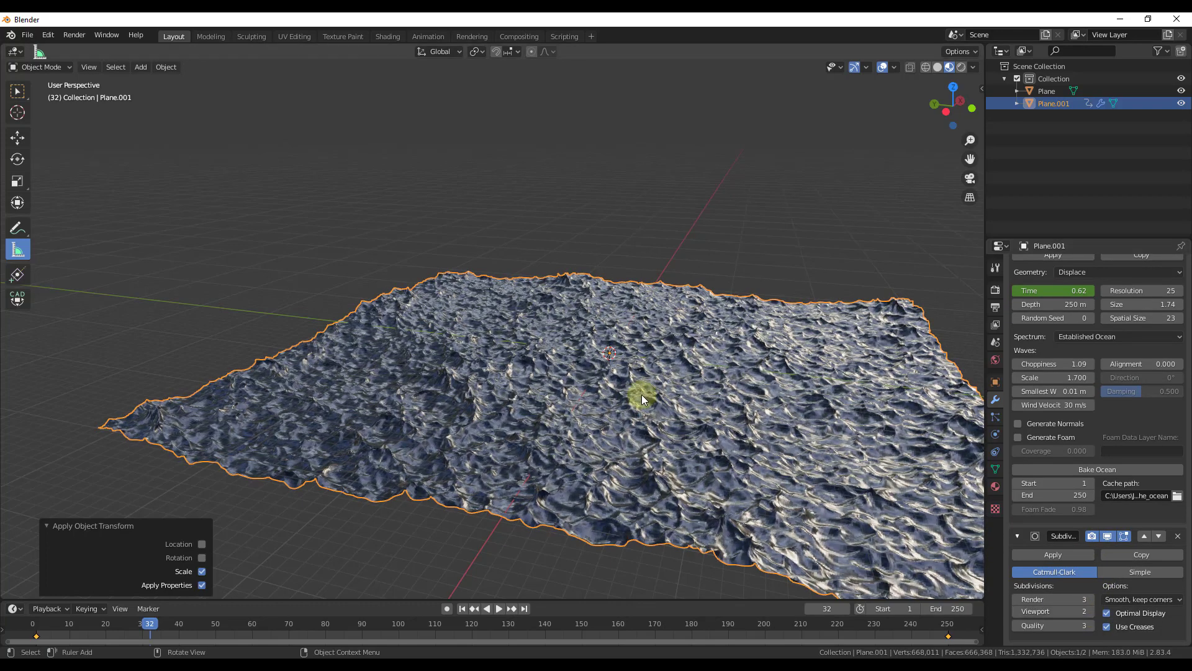
{"action": "key", "text": "ctrl+2"}
{"action": "scroll", "coordinate": [615, 357], "scroll_direction": "up", "scroll_amount": 5}
{"action": "scroll", "coordinate": [610, 353], "scroll_direction": "down", "scroll_amount": 3}
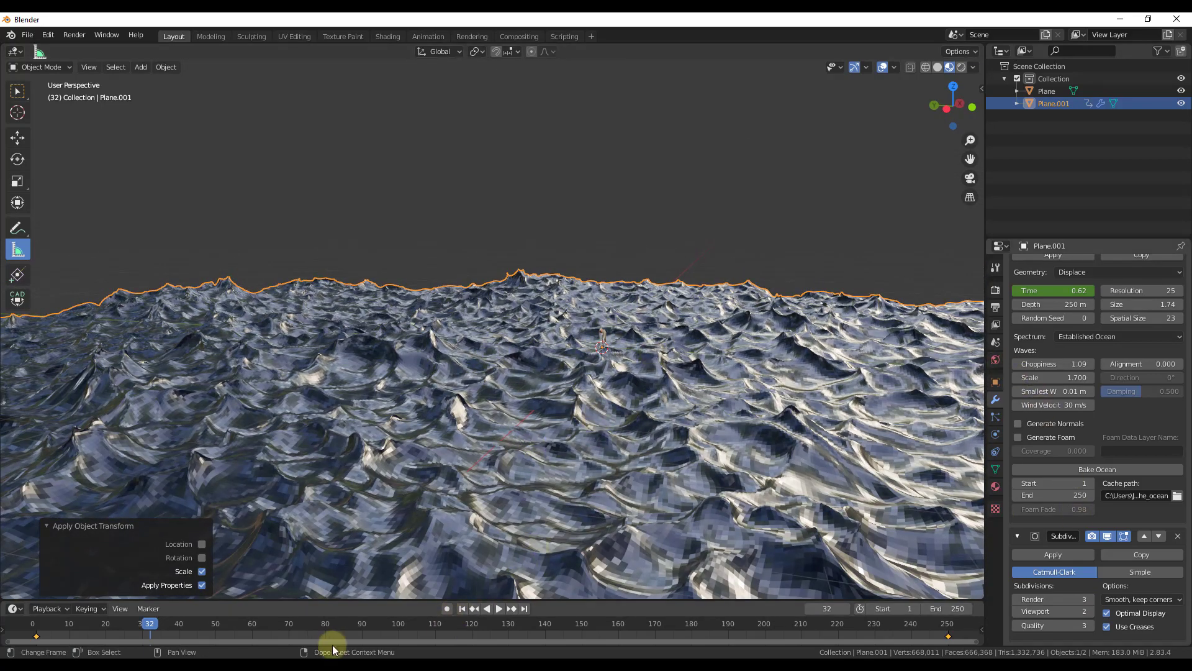
{"action": "left_click", "coordinate": [499, 609]}
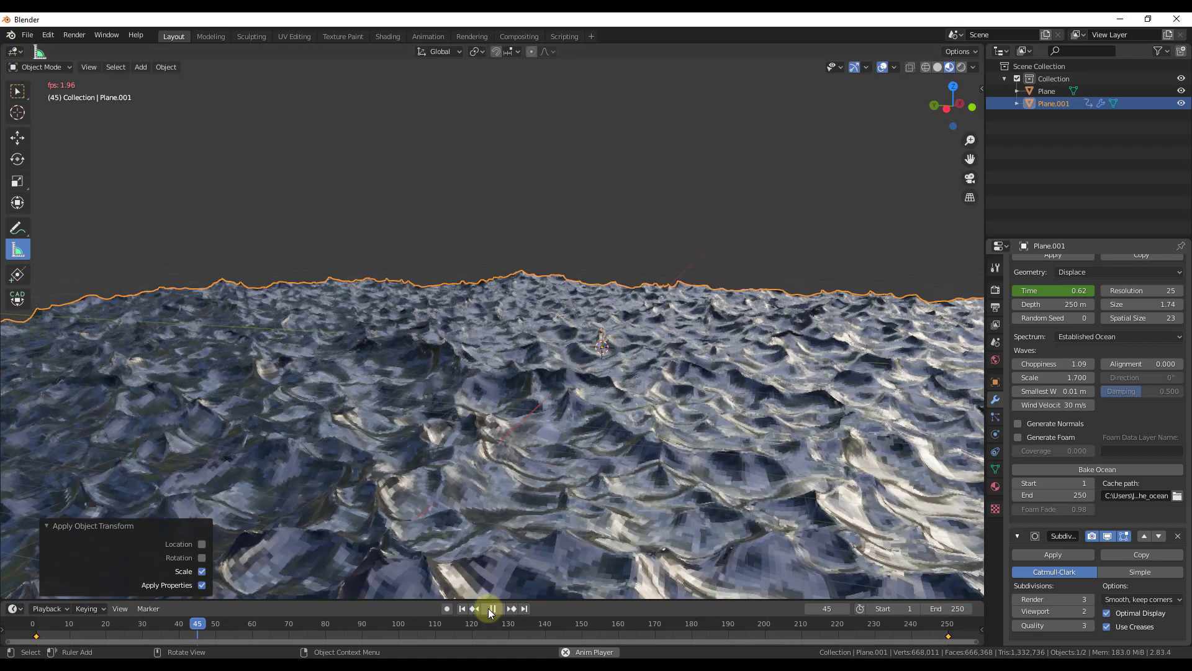
{"action": "key", "text": "space"}
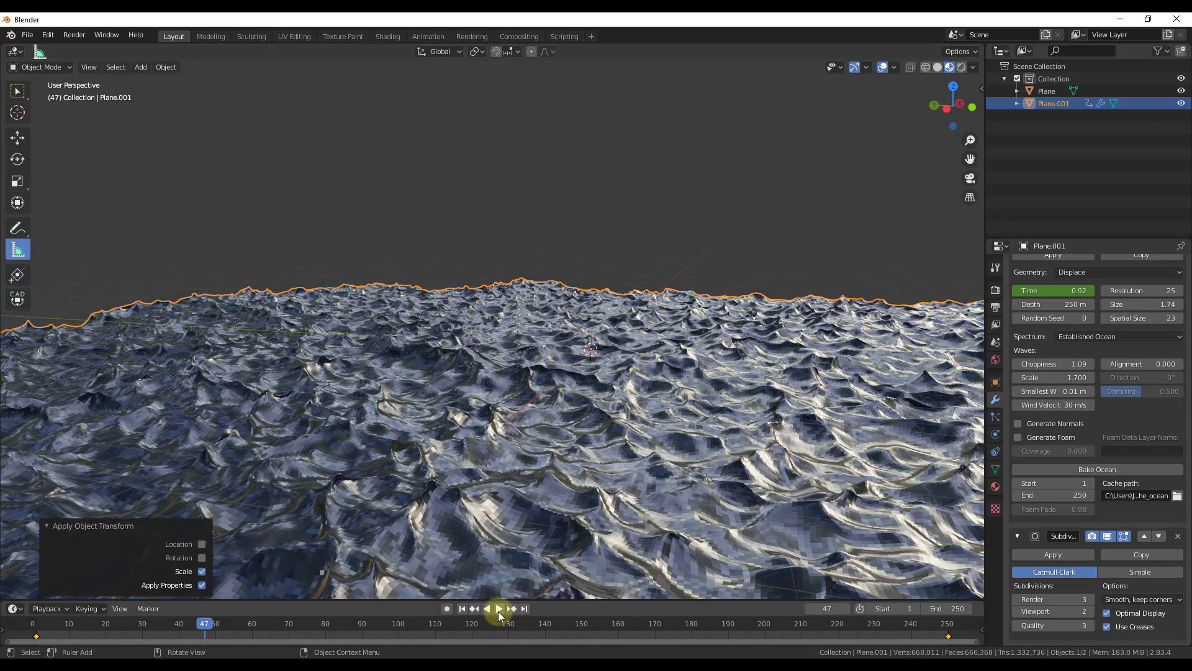
Try the Established Ocean (Sharp Peaks) and Shallow Water spectra, previewing the animation with Shallow Water
{"action": "scroll", "coordinate": [1104, 450], "scroll_direction": "up", "scroll_amount": 2}
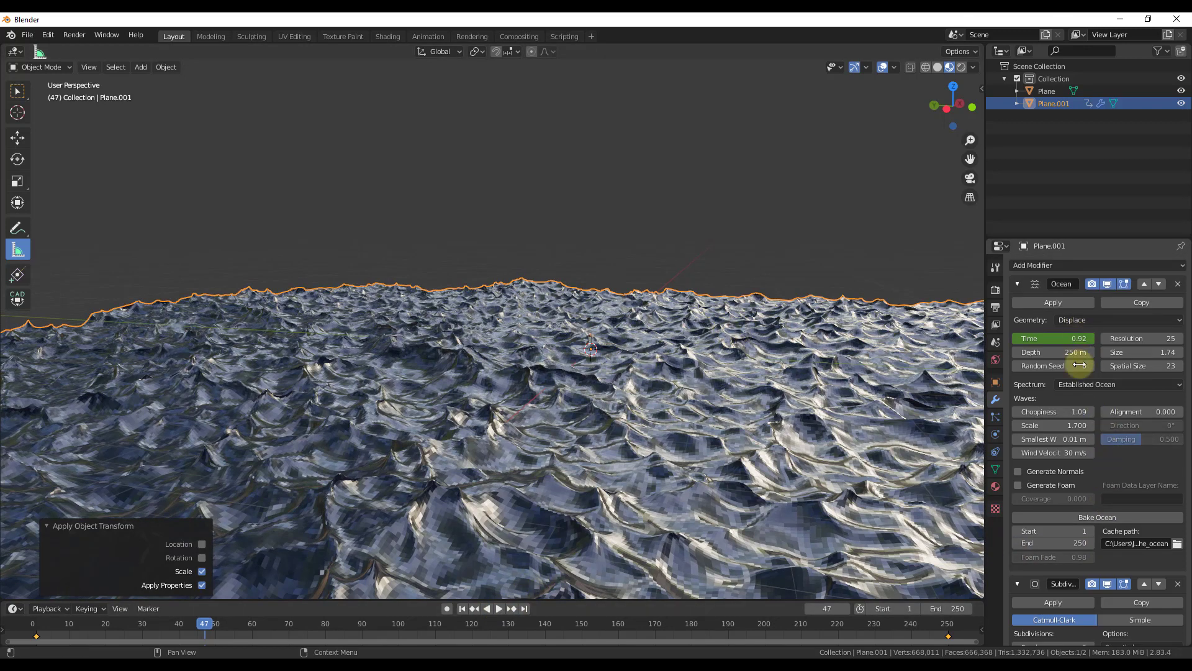
{"action": "left_click", "coordinate": [1079, 385]}
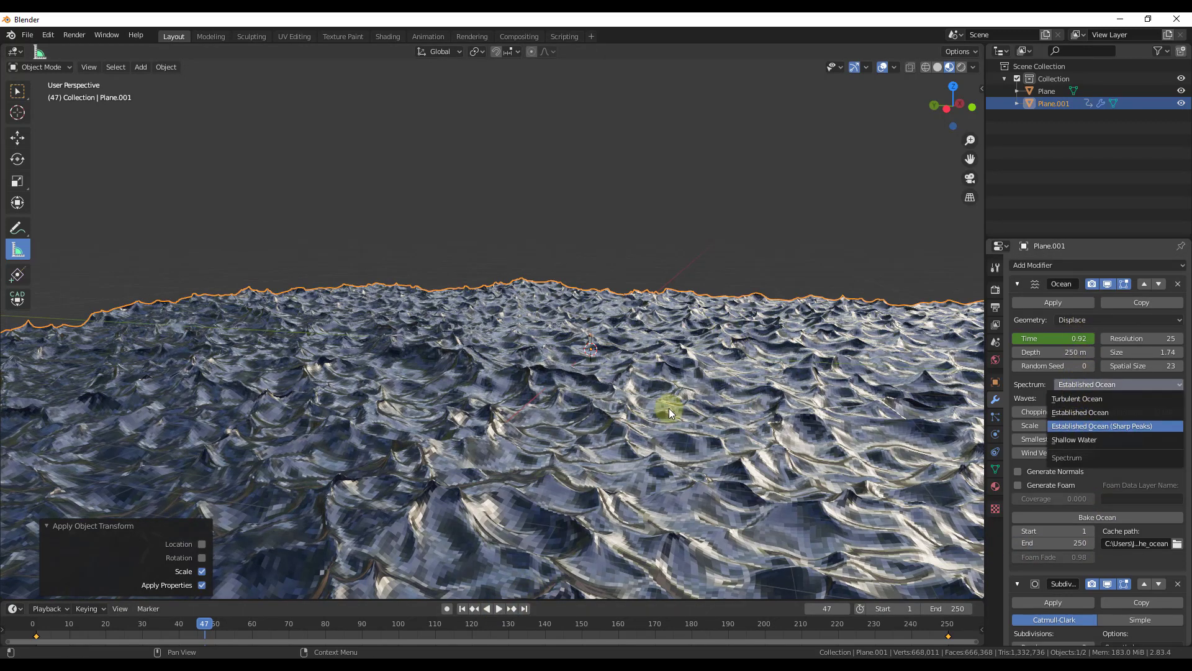
{"action": "key", "text": "Return"}
{"action": "left_click", "coordinate": [1082, 388]}
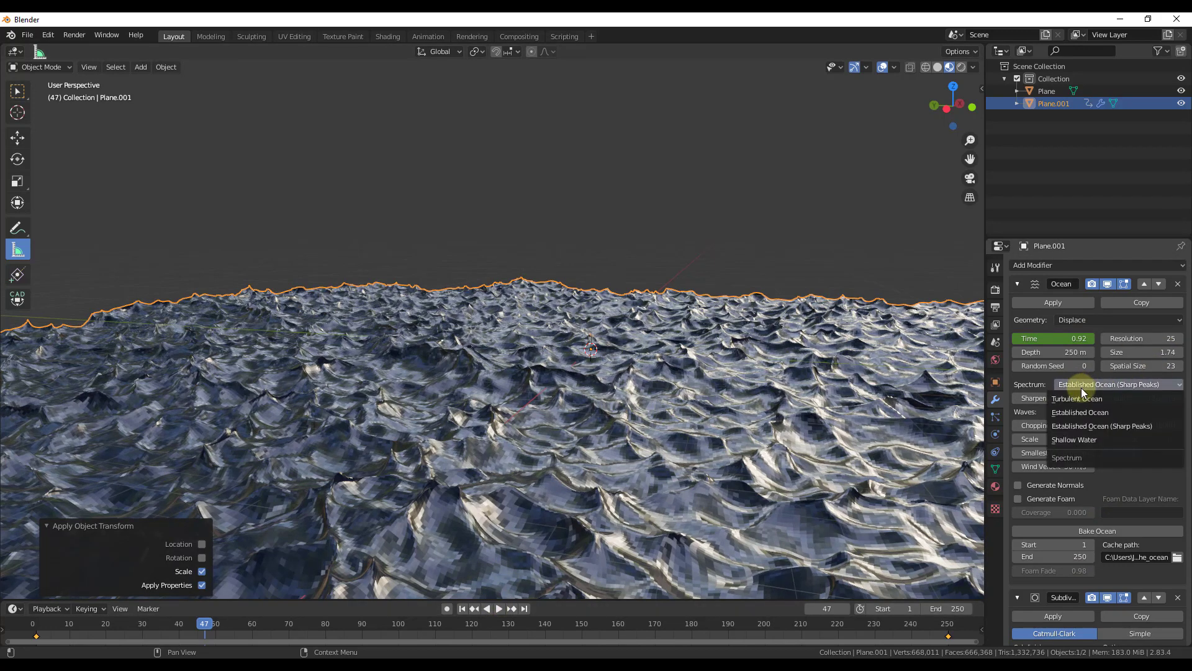
{"action": "left_click", "coordinate": [1072, 440]}
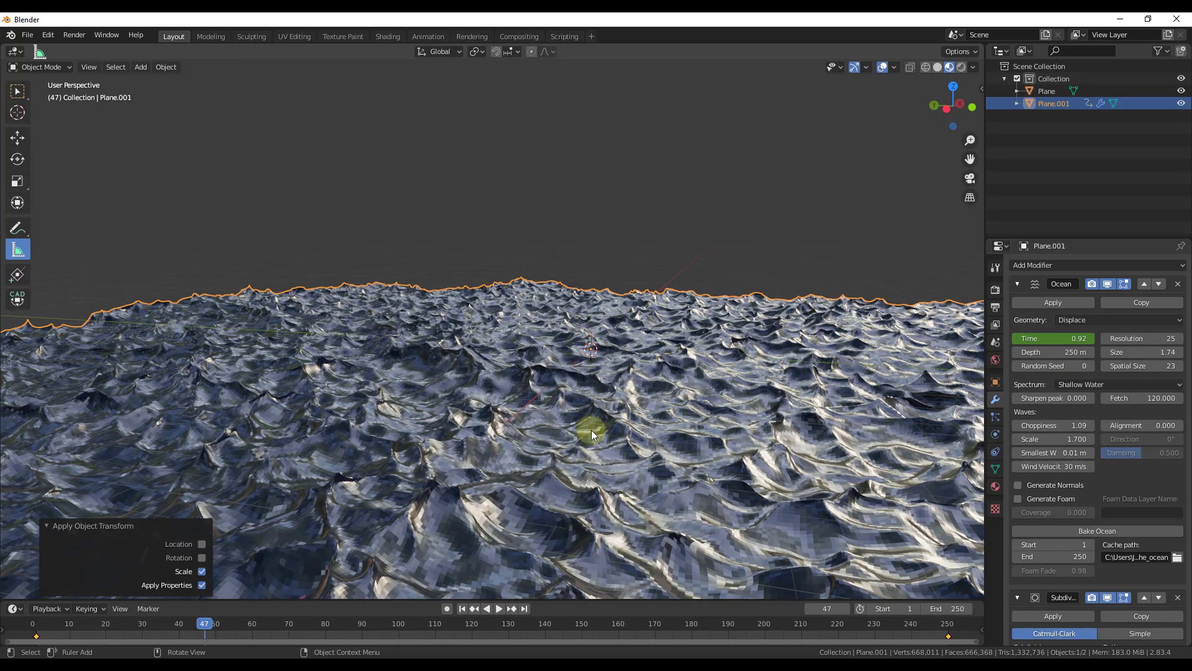
{"action": "left_click", "coordinate": [499, 609]}
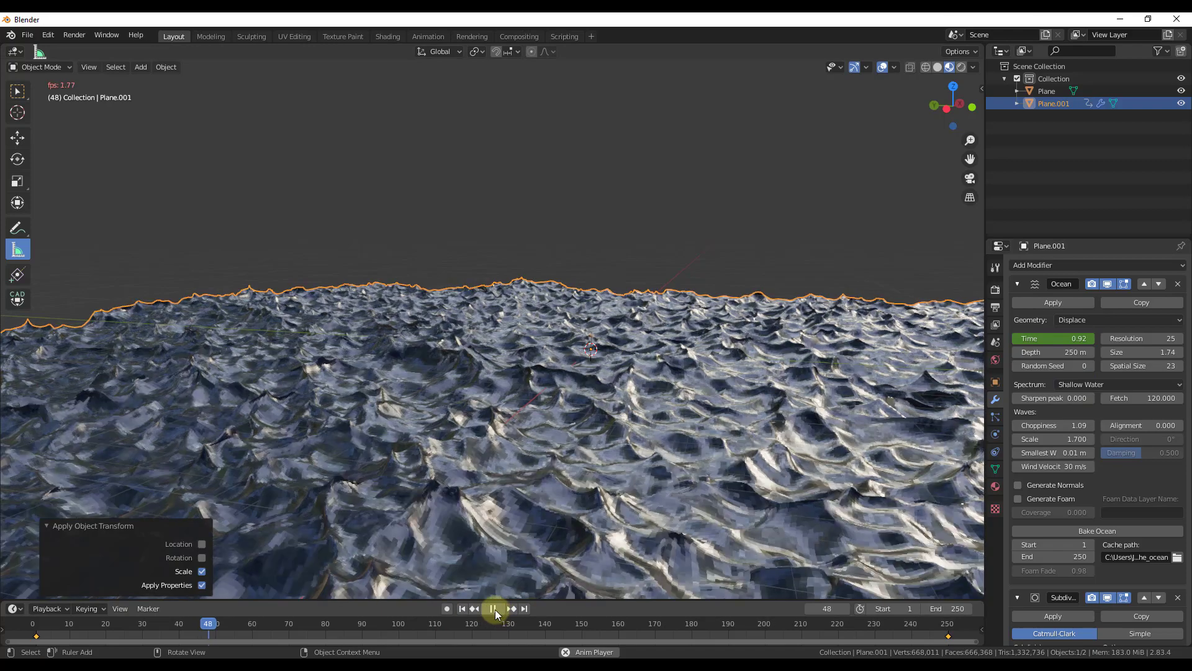
{"action": "key", "text": "space"}
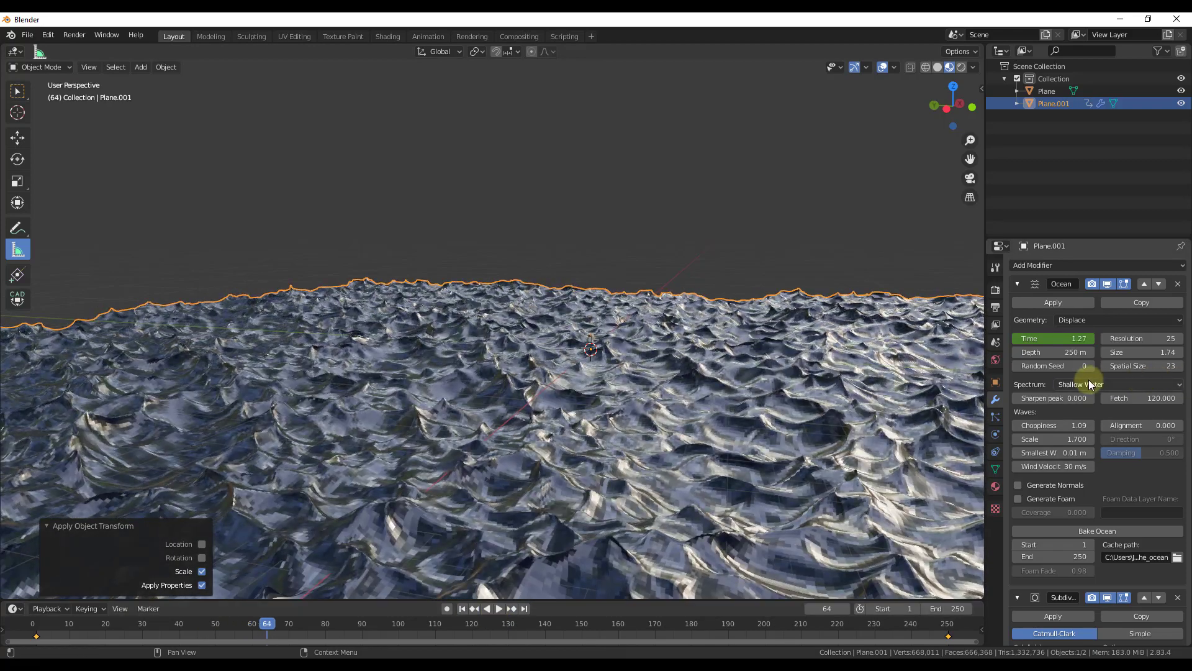
Set the Ocean modifier's spectrum to Turbulent Ocean and disable the Subdivision Surface modifier's viewport display
{"action": "left_click", "coordinate": [1088, 384]}
{"action": "left_click", "coordinate": [1091, 399]}
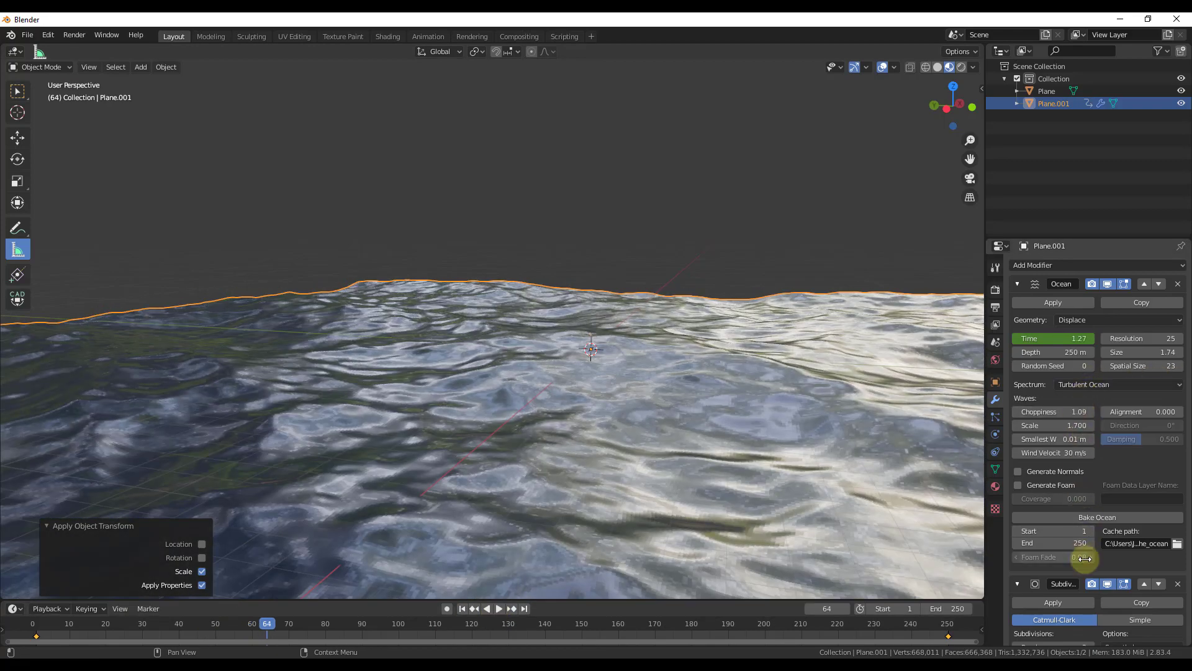
{"action": "left_click", "coordinate": [1107, 584]}
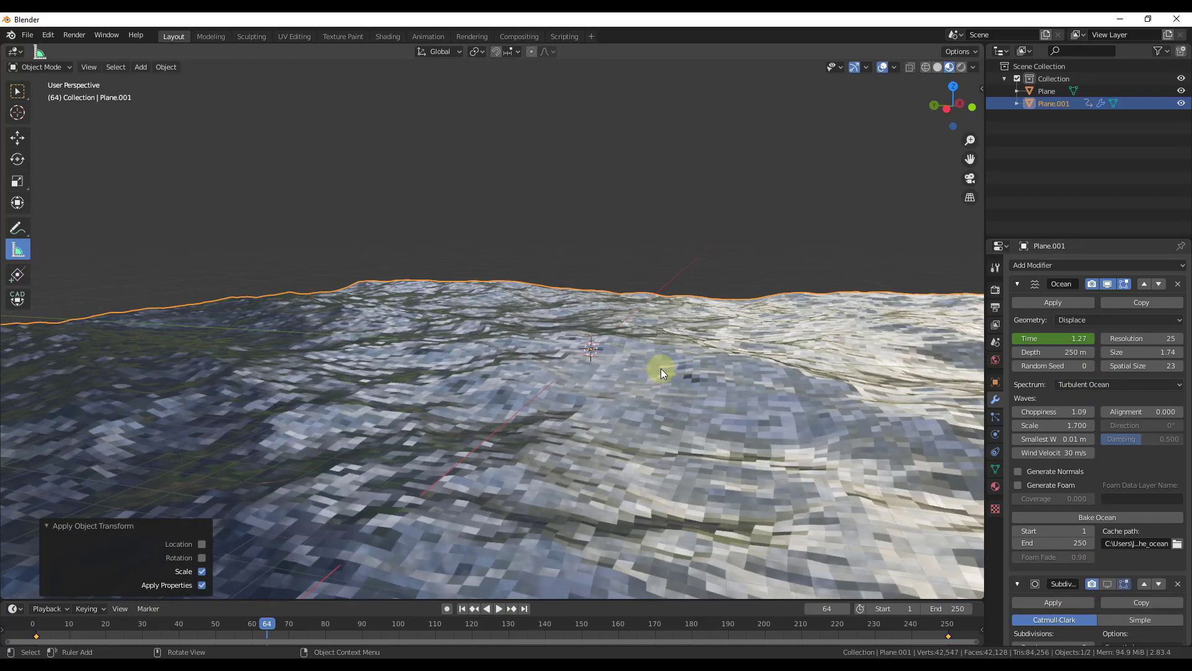
Set the Ocean modifier's wind velocity to 52.9 m/s and wave alignment to 10, and preview the animation
{"action": "left_click", "coordinate": [499, 608]}
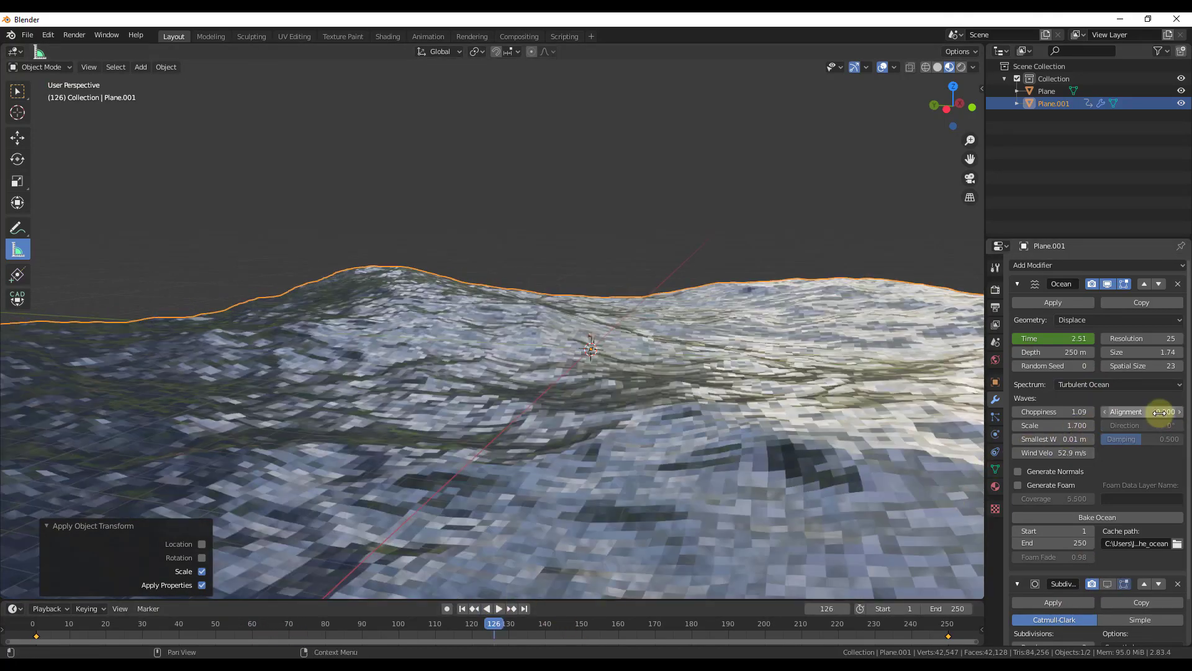
{"action": "left_click_drag", "start_coordinate": [1126, 412], "coordinate": [11, 420]}
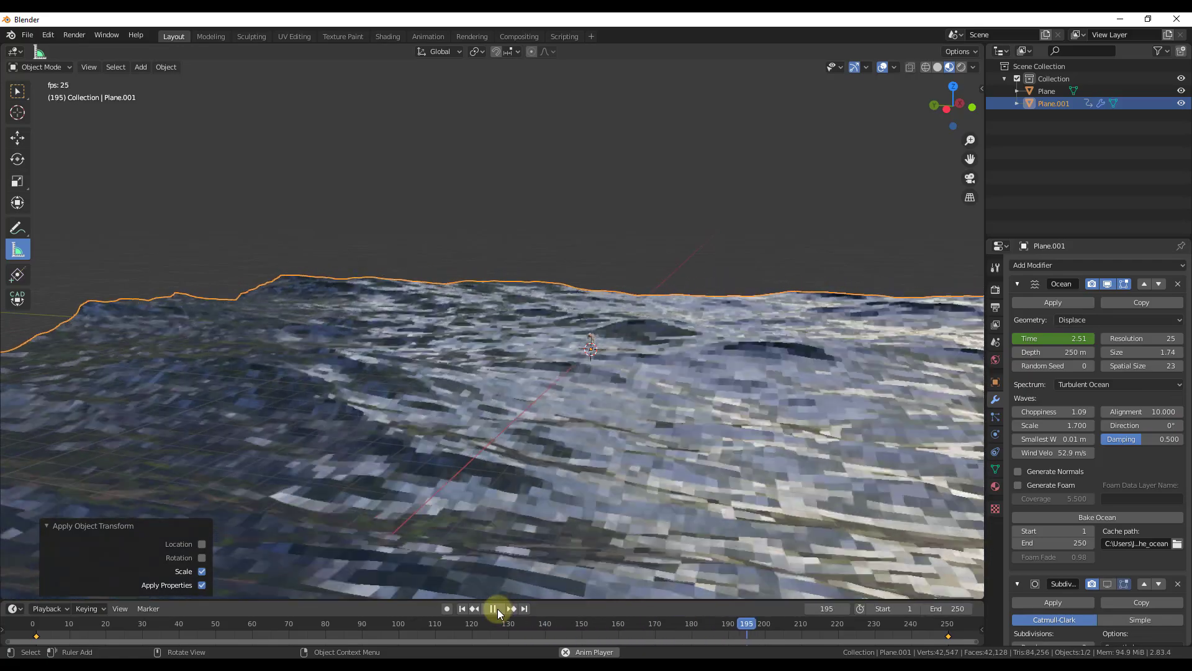
Stop the animation preview, then add a camera to the scene and look through it
{"action": "key", "text": "Escape"}
{"action": "middle_click_drag", "start_coordinate": [646, 360], "coordinate": [618, 412]}
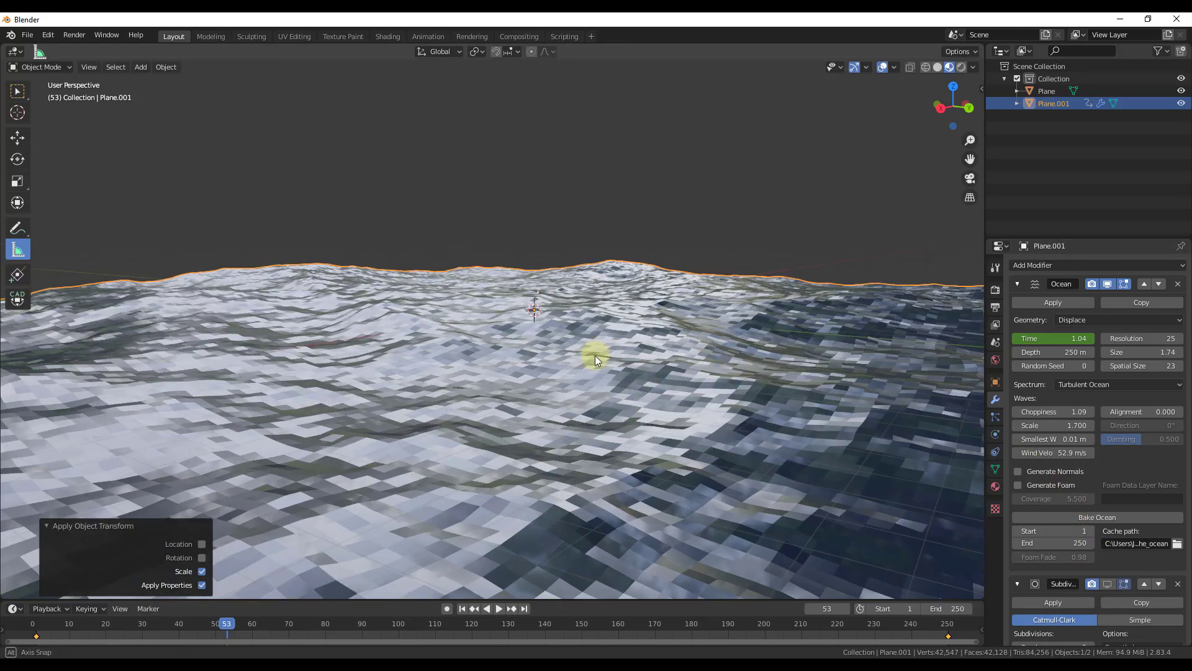
{"action": "middle_click_drag", "start_coordinate": [595, 355], "coordinate": [624, 380]}
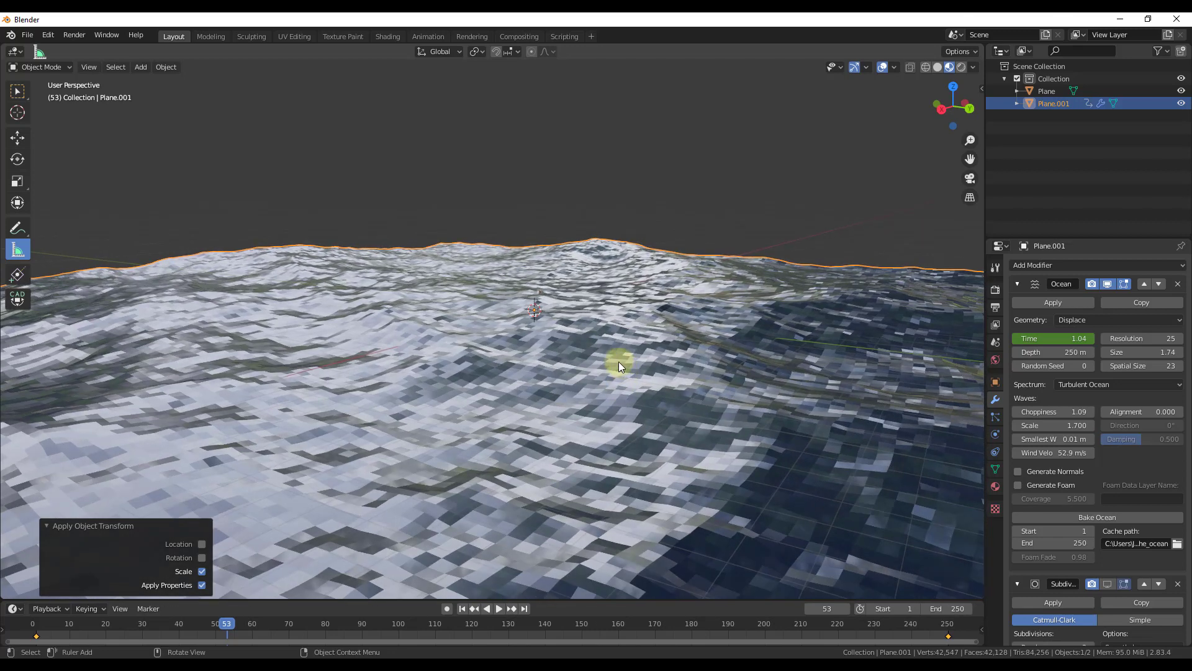
{"action": "key", "text": "shift+a"}
{"action": "mouse_move", "coordinate": [619, 361]}
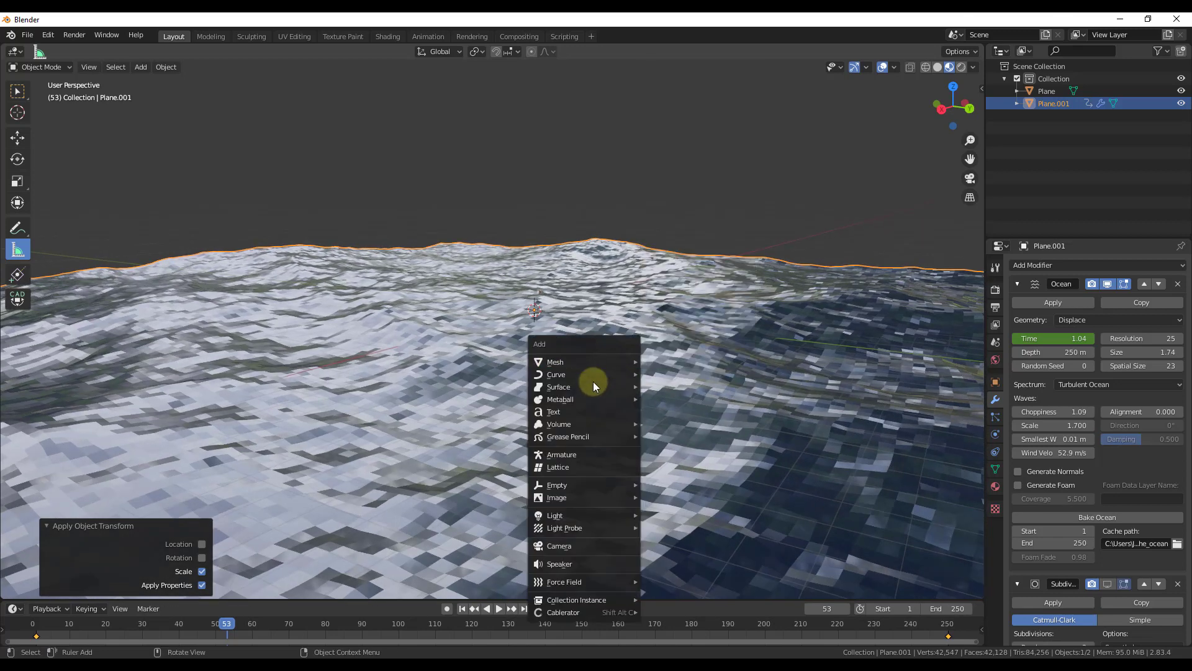
{"action": "left_click", "coordinate": [573, 545]}
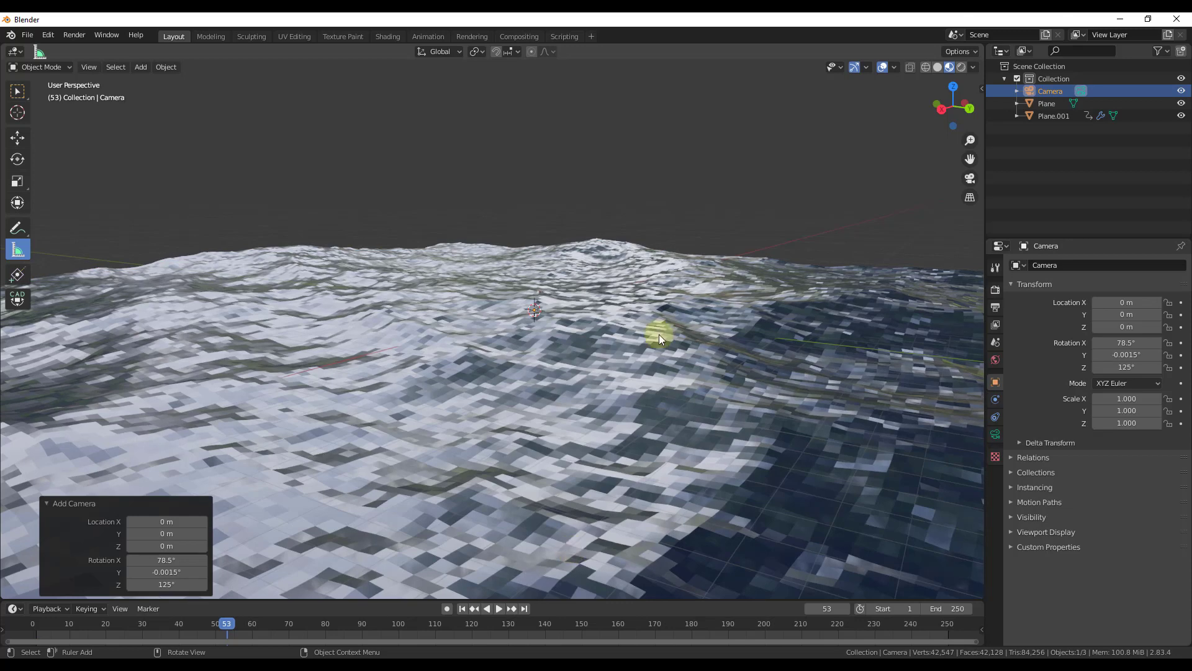
{"action": "key", "text": "KP_0"}
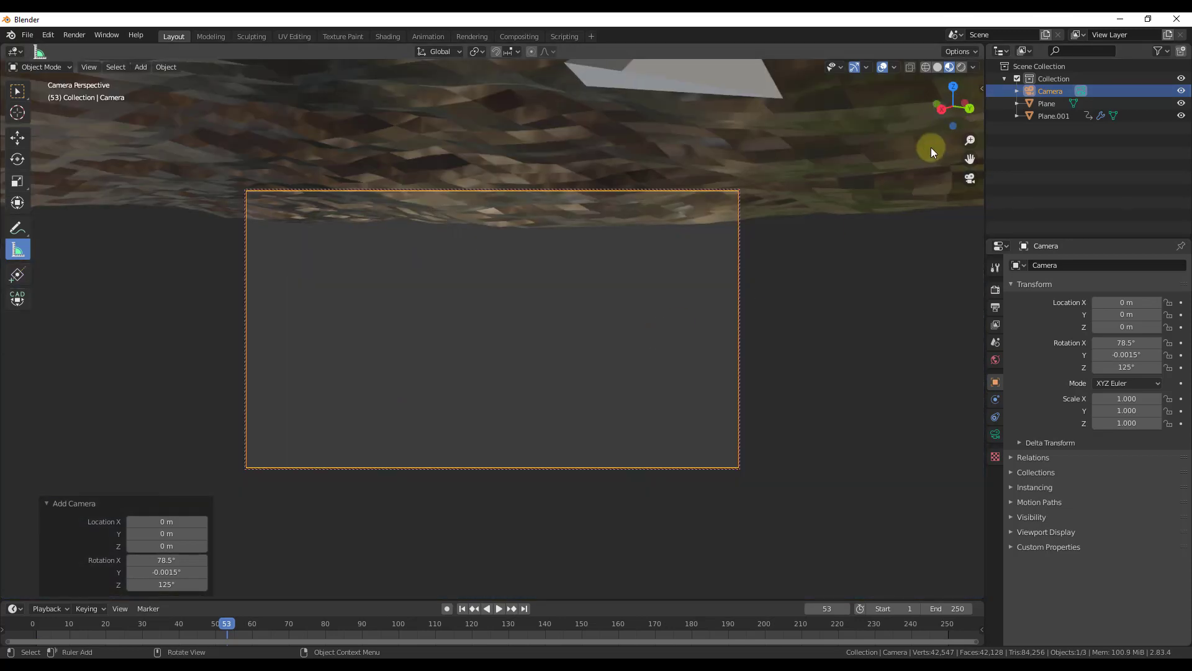
Lock the camera to the view and reposition it to frame the ocean surface and horizon
{"action": "left_click", "coordinate": [980, 92]}
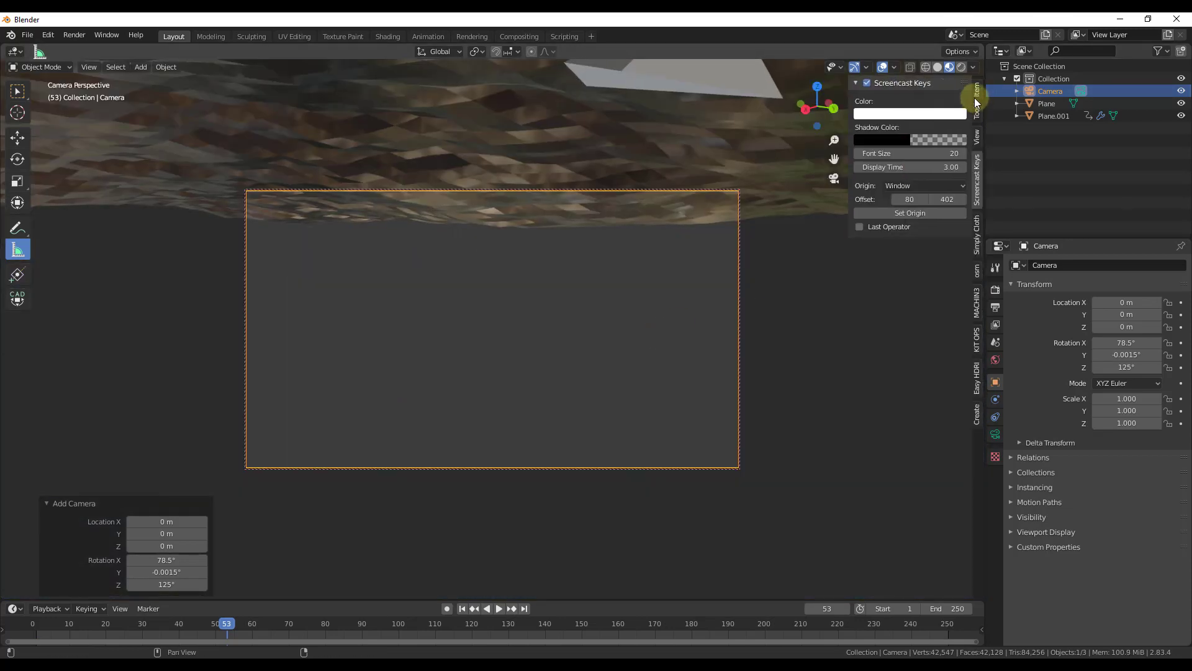
{"action": "left_click", "coordinate": [977, 136]}
{"action": "scroll", "coordinate": [587, 332], "scroll_direction": "down", "scroll_amount": 8}
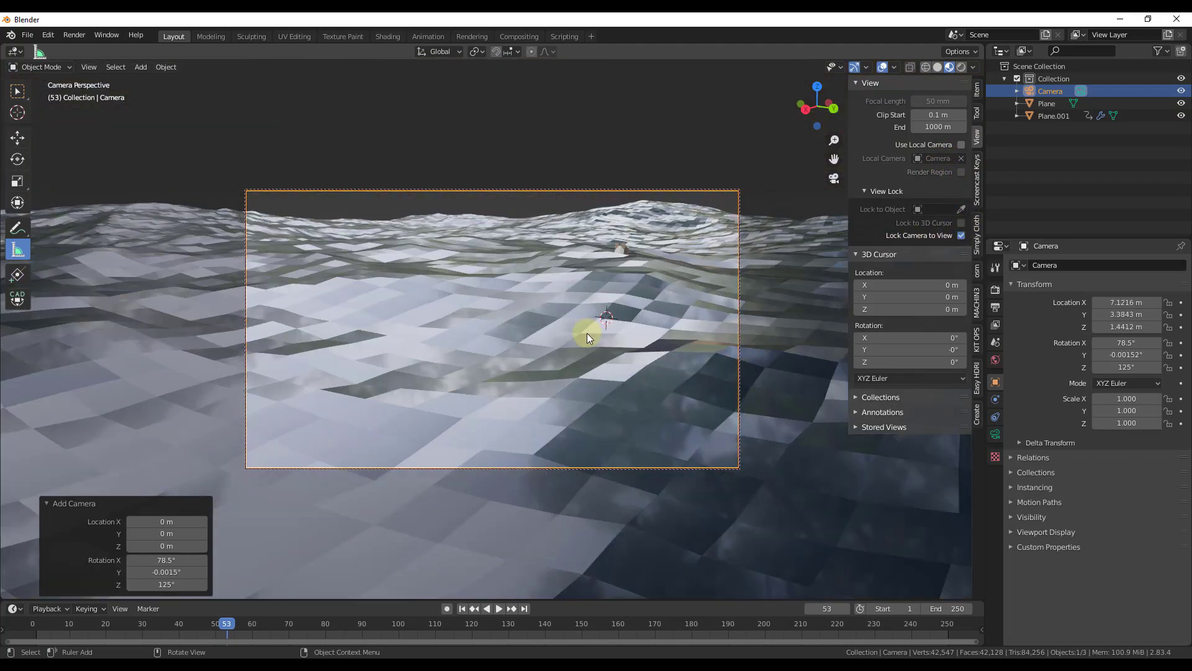
{"action": "middle_click_drag", "start_coordinate": [586, 332], "coordinate": [560, 286]}
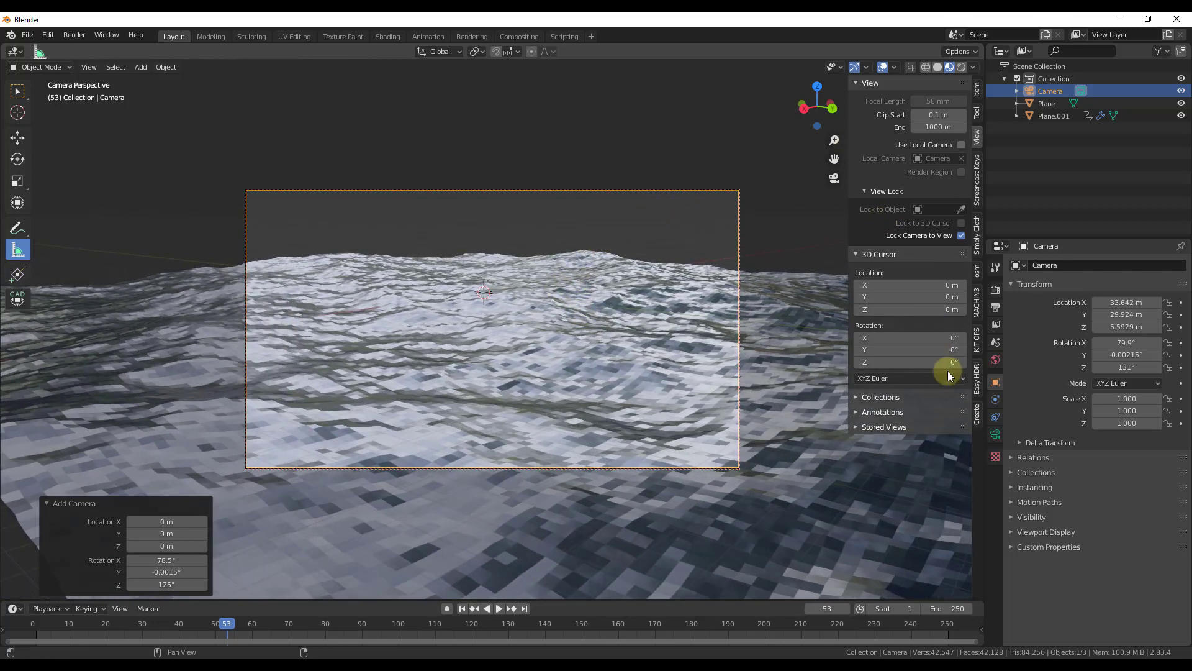
Switch to the Shading workspace with rendered viewport shading and add a Background node to the world shader
{"action": "left_click", "coordinate": [388, 36]}
{"action": "left_click", "coordinate": [962, 67]}
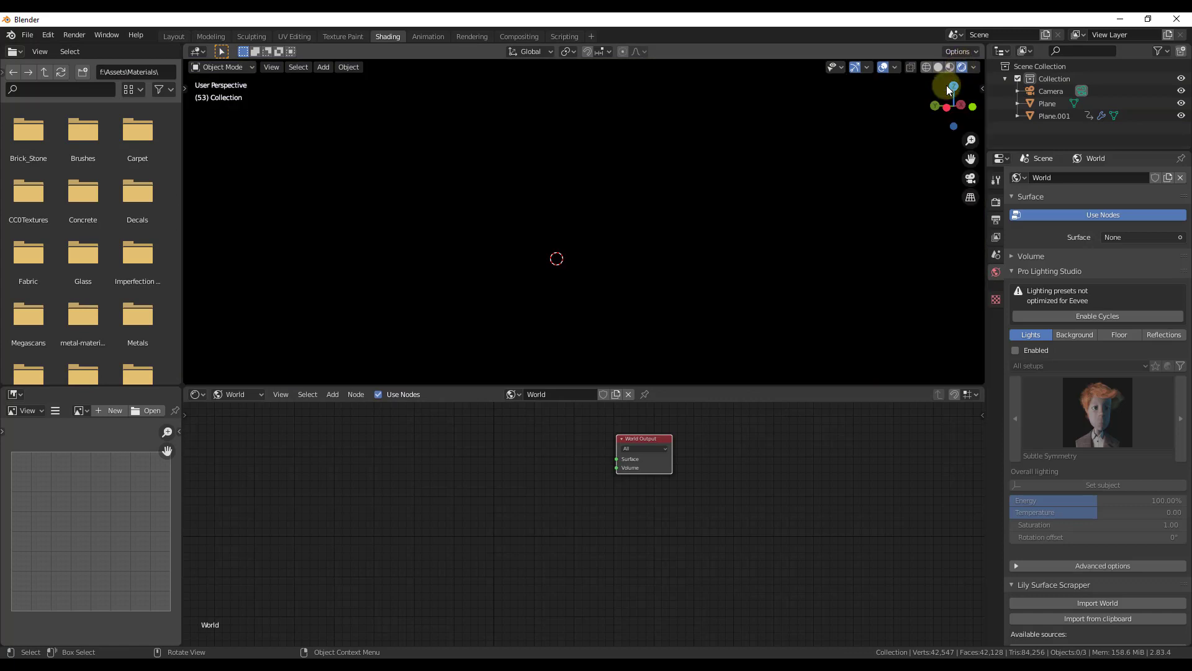
{"action": "key", "text": "shift+a"}
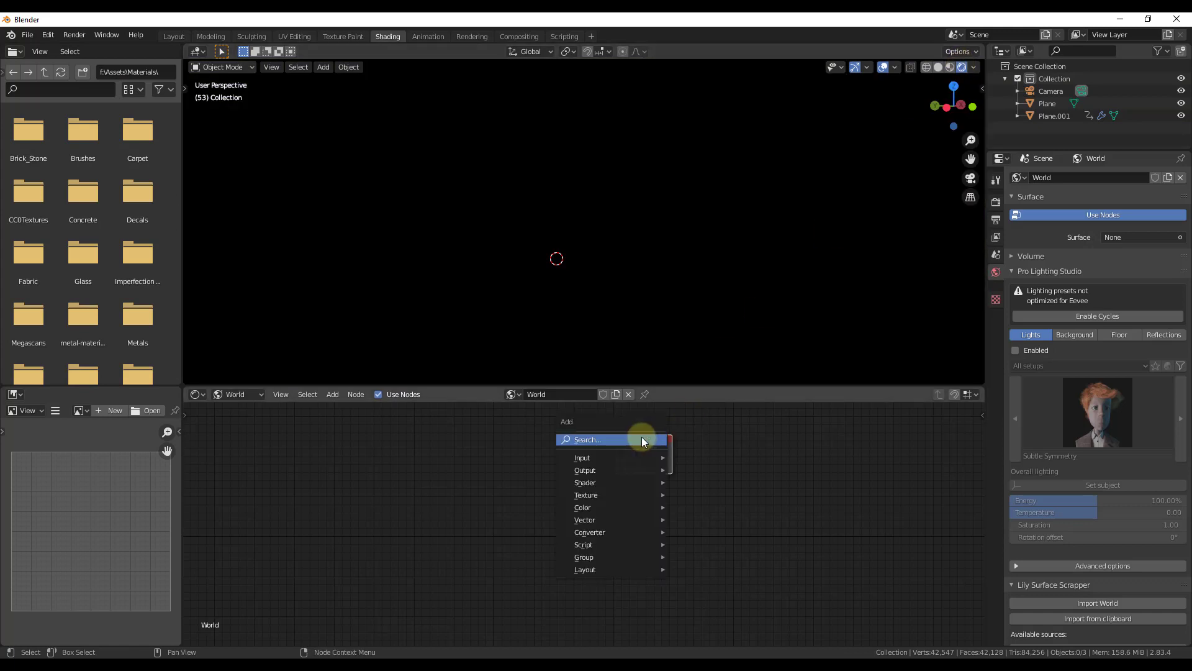
{"action": "left_click", "coordinate": [591, 436]}
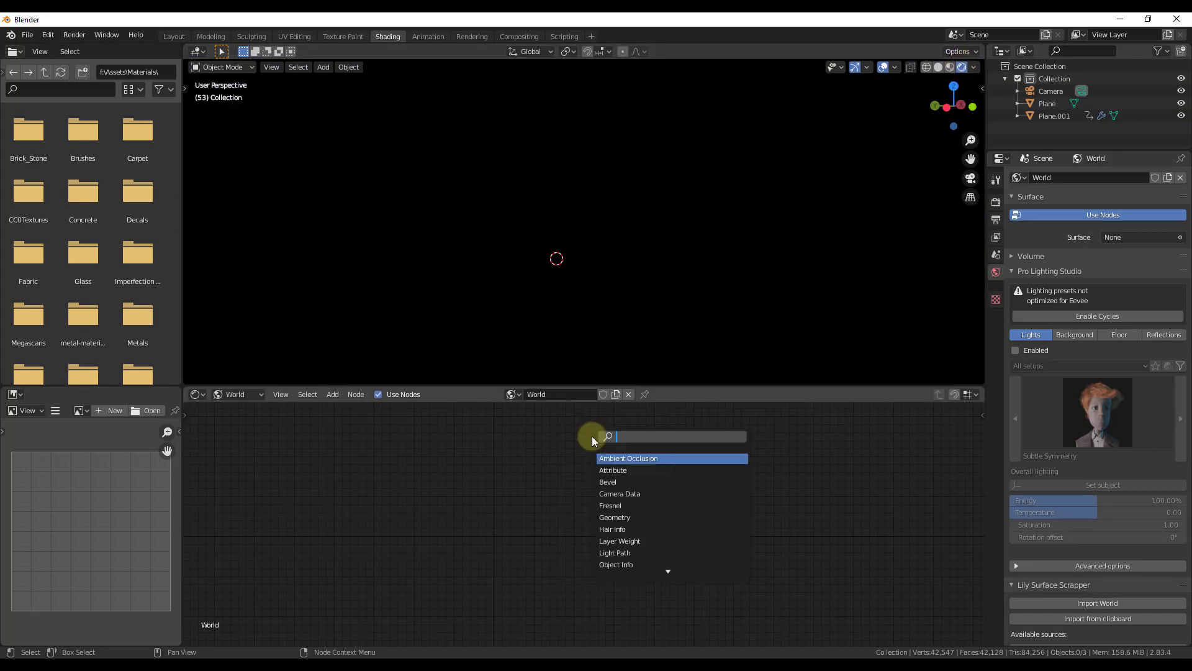
{"action": "key", "text": "Return"}
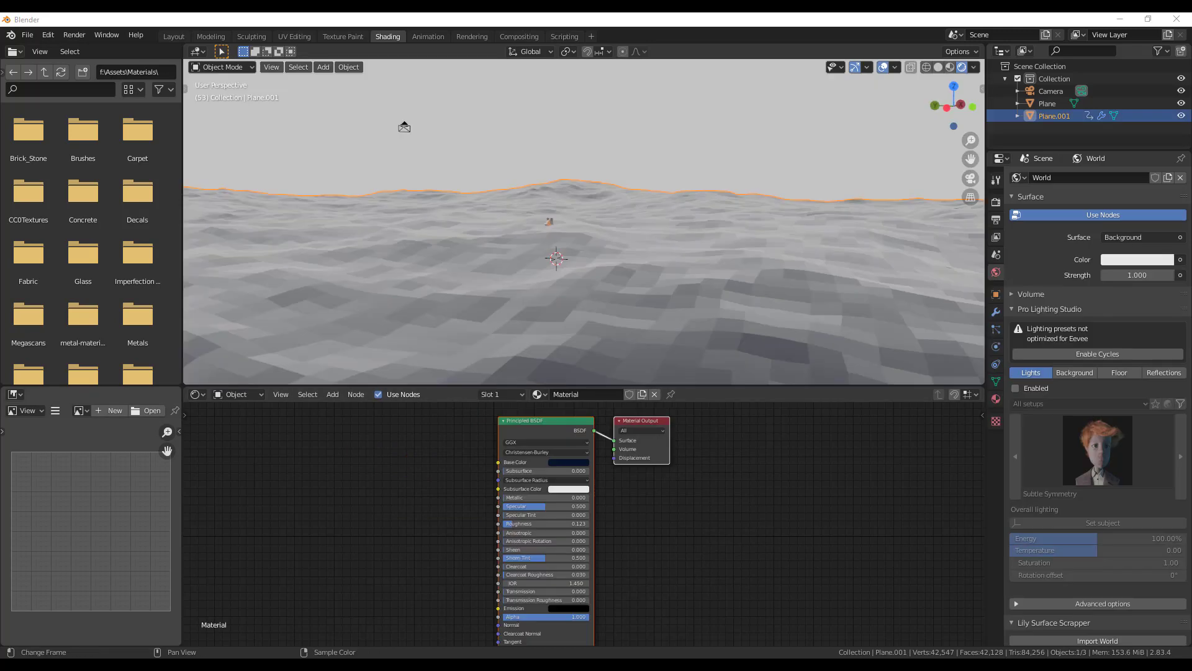
Add an Environment Texture node to the world shader, placed before the Background node
{"action": "left_click", "coordinate": [236, 394]}
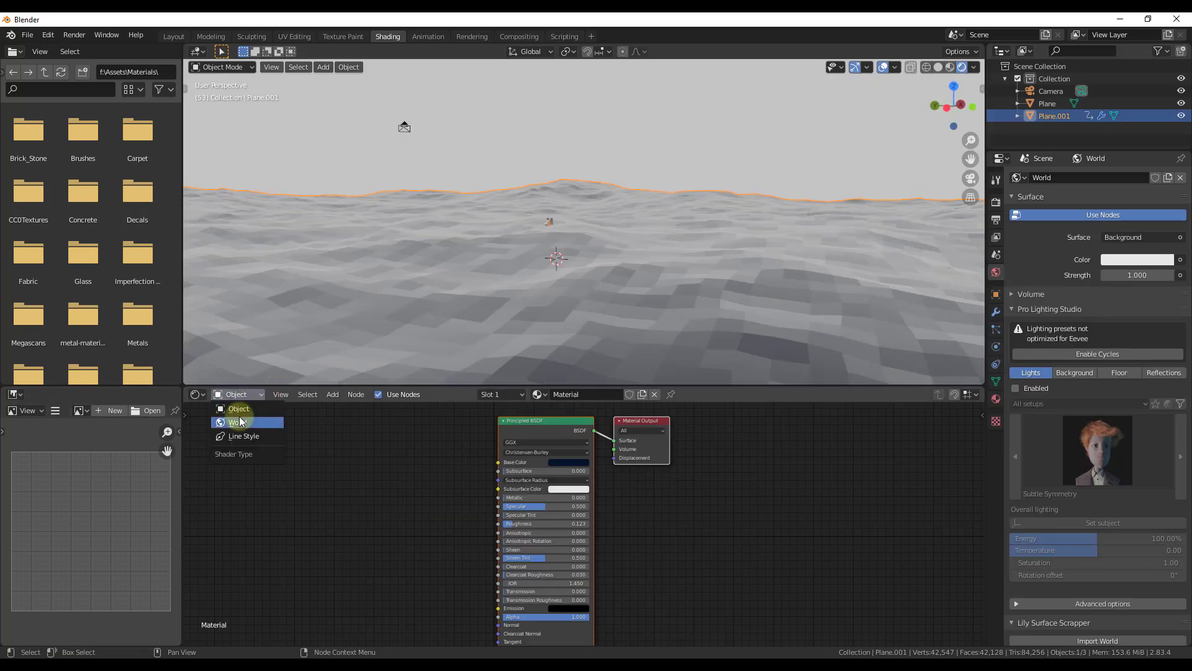
{"action": "left_click", "coordinate": [236, 417]}
{"action": "left_click", "coordinate": [431, 476]}
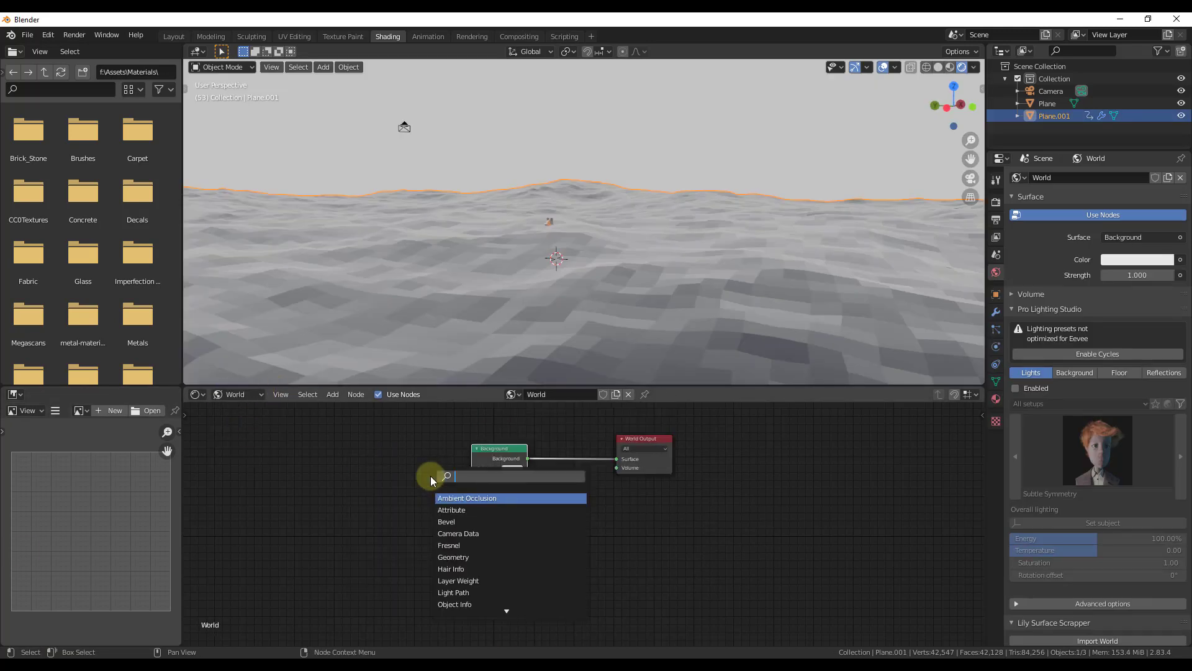
{"action": "type", "text": "environment"}
{"action": "key", "text": "Return"}
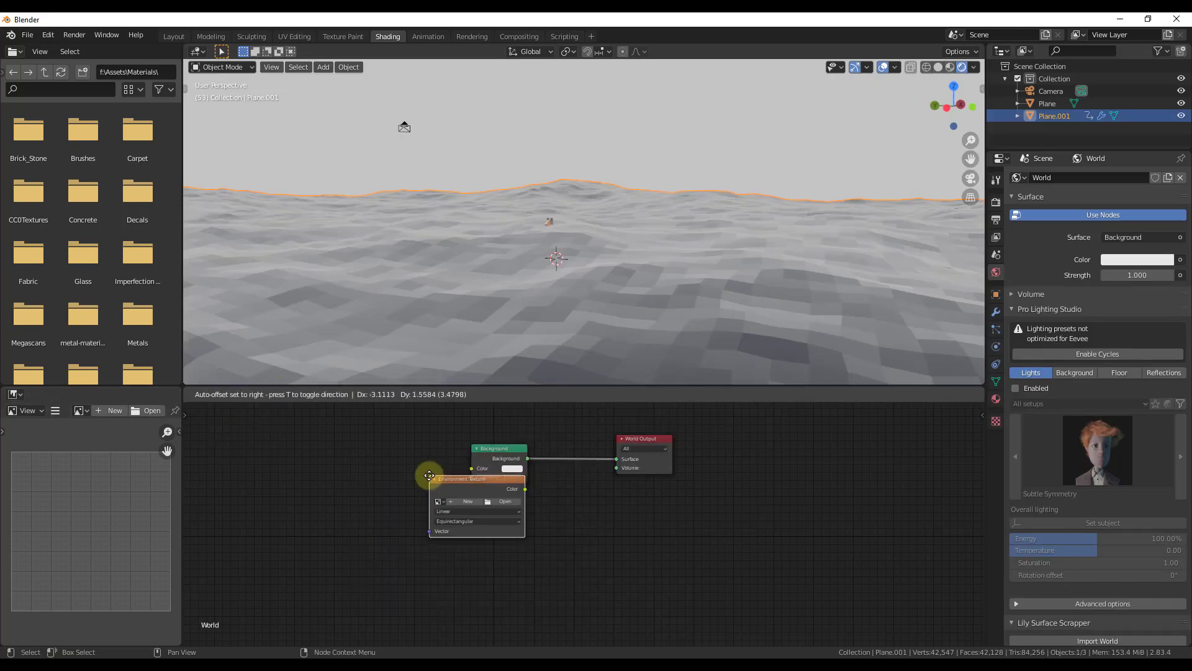
{"action": "left_click", "coordinate": [293, 445]}
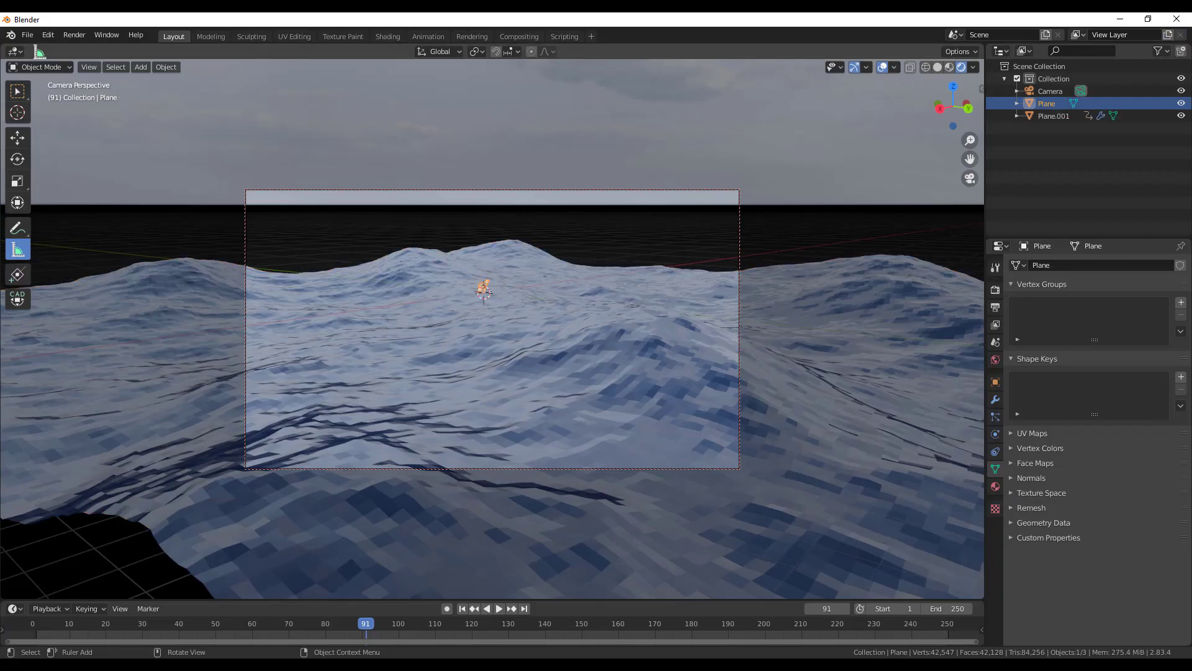
Hide the dog mesh in the viewport and keep the ocean plane shown
{"action": "left_click", "coordinate": [1181, 116]}
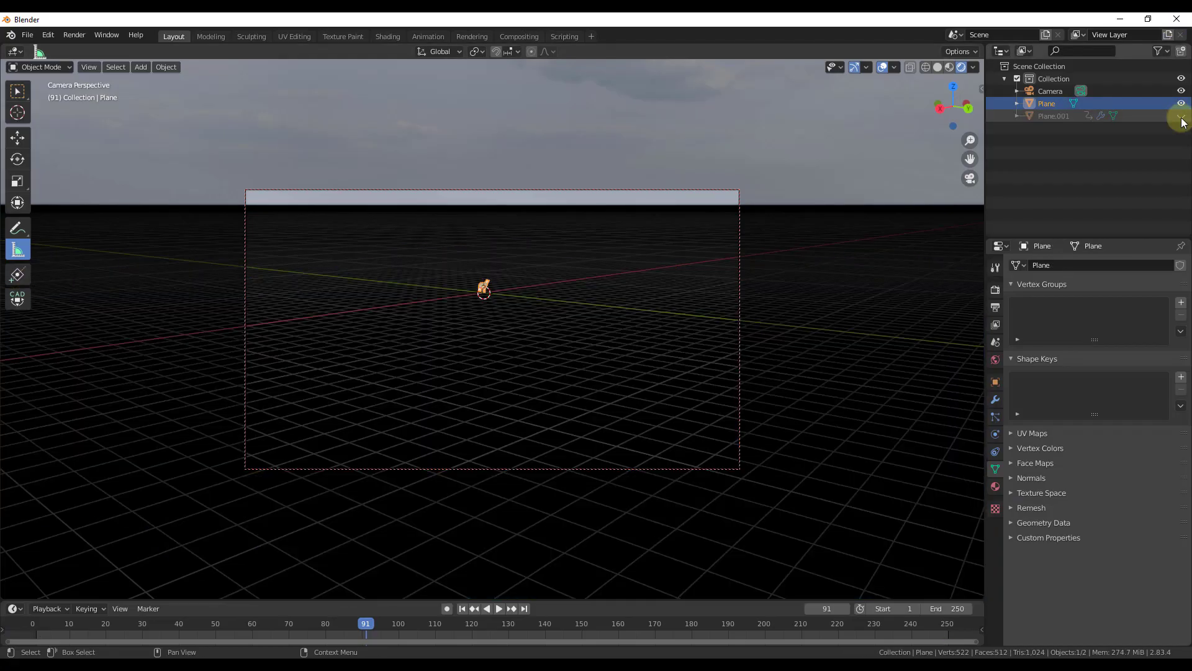
{"action": "left_click", "coordinate": [1181, 116]}
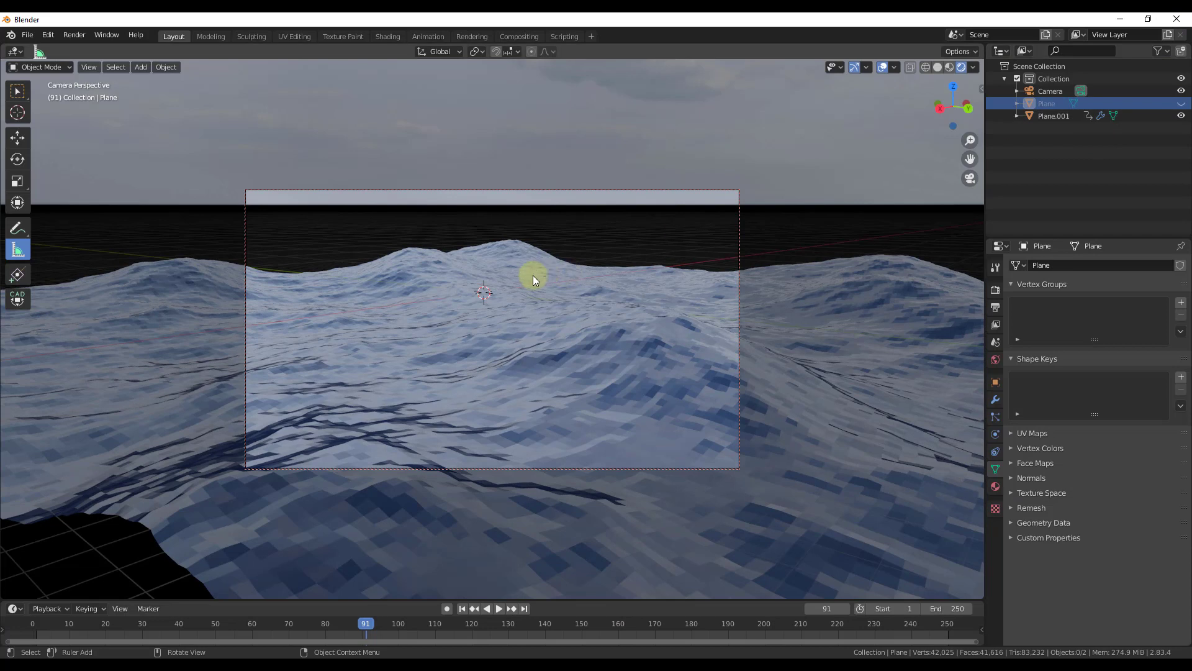
Set the output file format to FFmpeg video and the output folder to 06 - The Ocean Modifier
{"action": "left_click", "coordinate": [996, 309]}
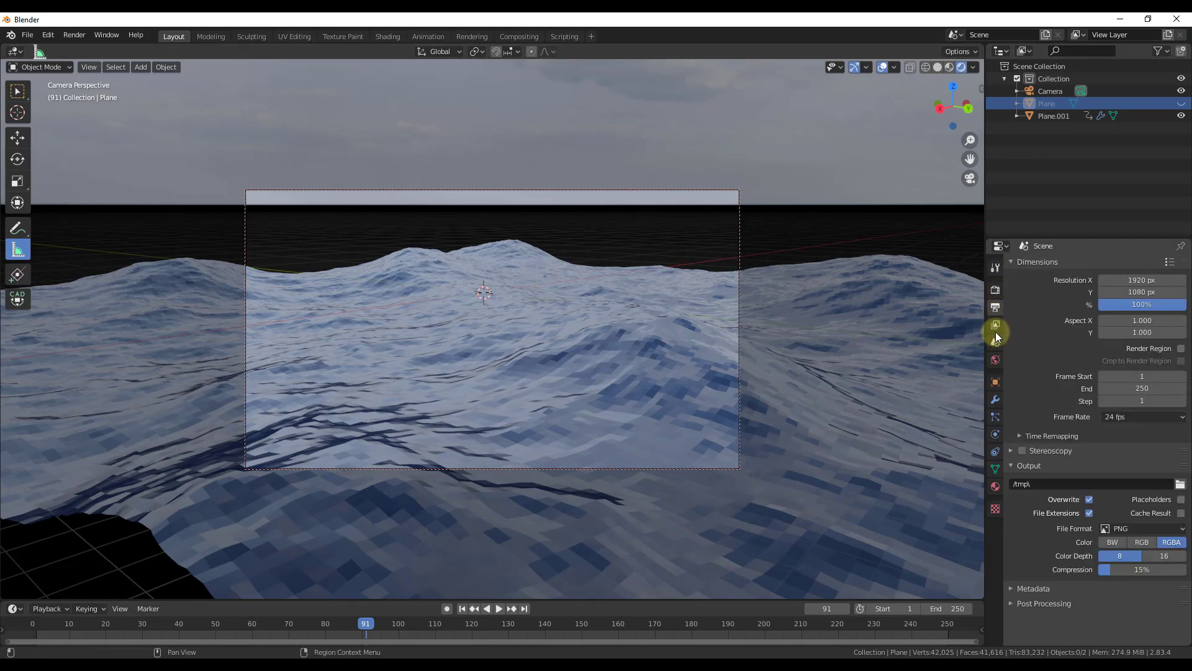
{"action": "left_click", "coordinate": [1139, 531]}
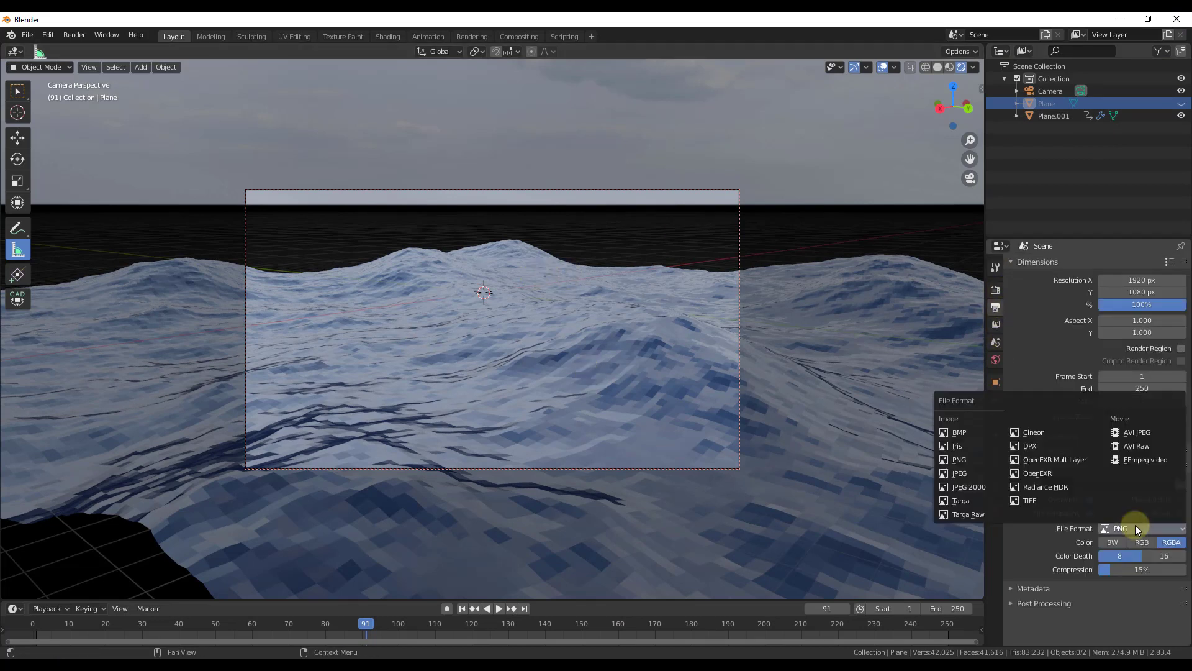
{"action": "left_click", "coordinate": [1137, 461]}
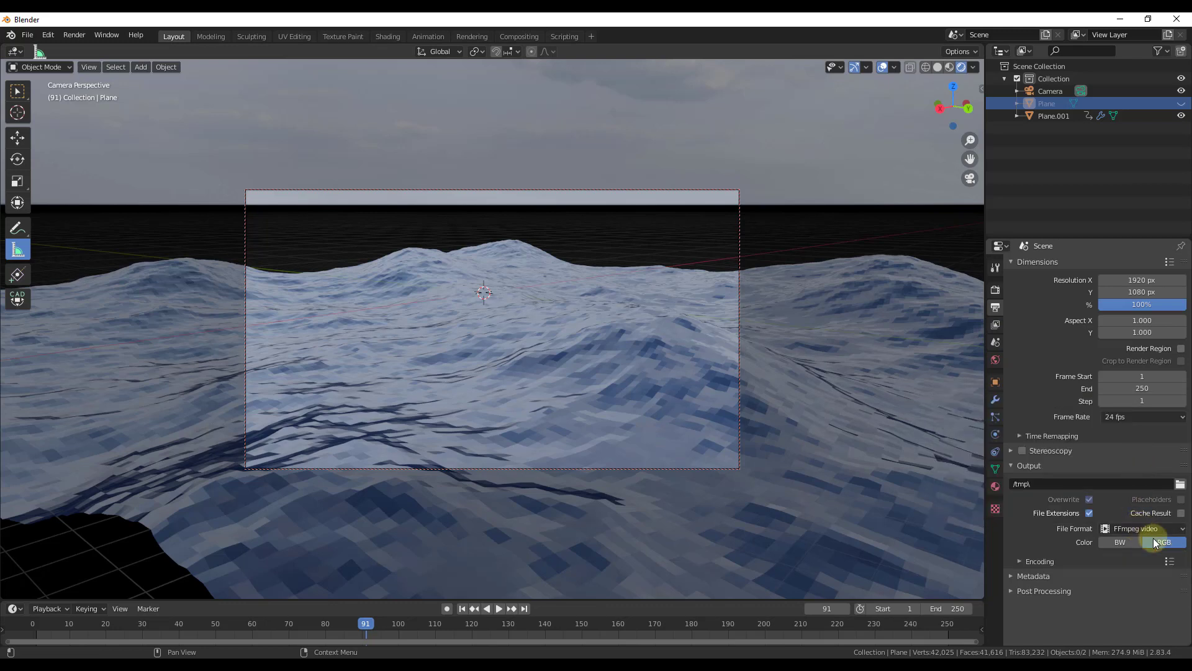
{"action": "left_click", "coordinate": [1181, 484]}
{"action": "double_click", "coordinate": [482, 180]}
{"action": "left_click", "coordinate": [592, 539]}
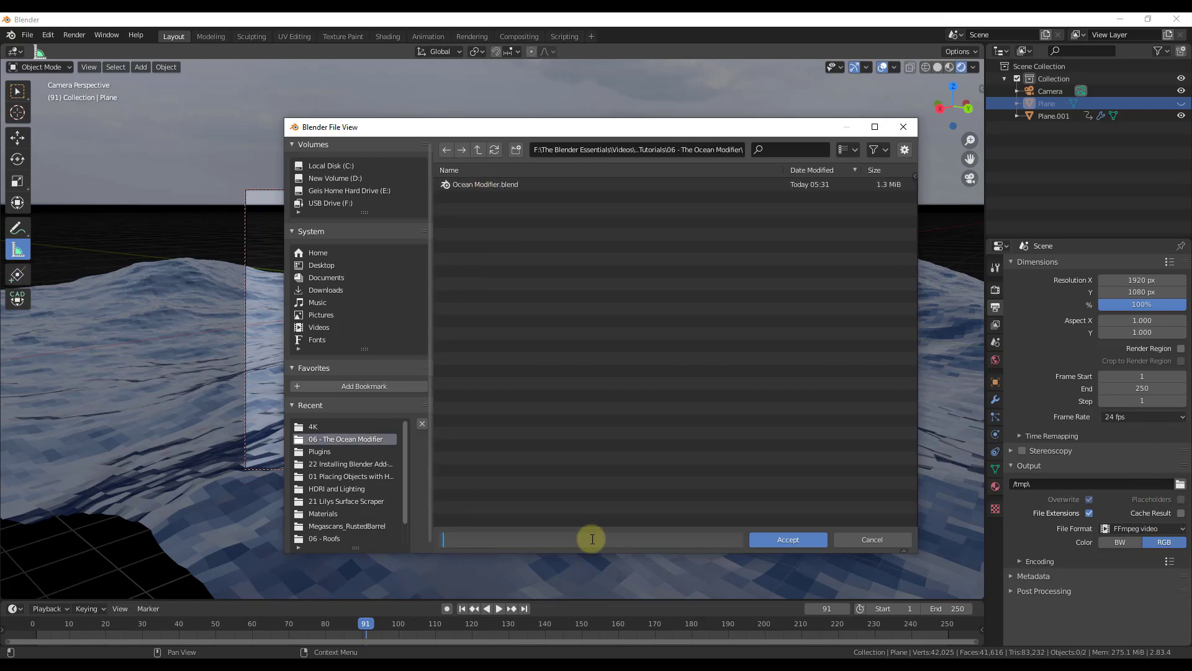
{"action": "left_click", "coordinate": [785, 539]}
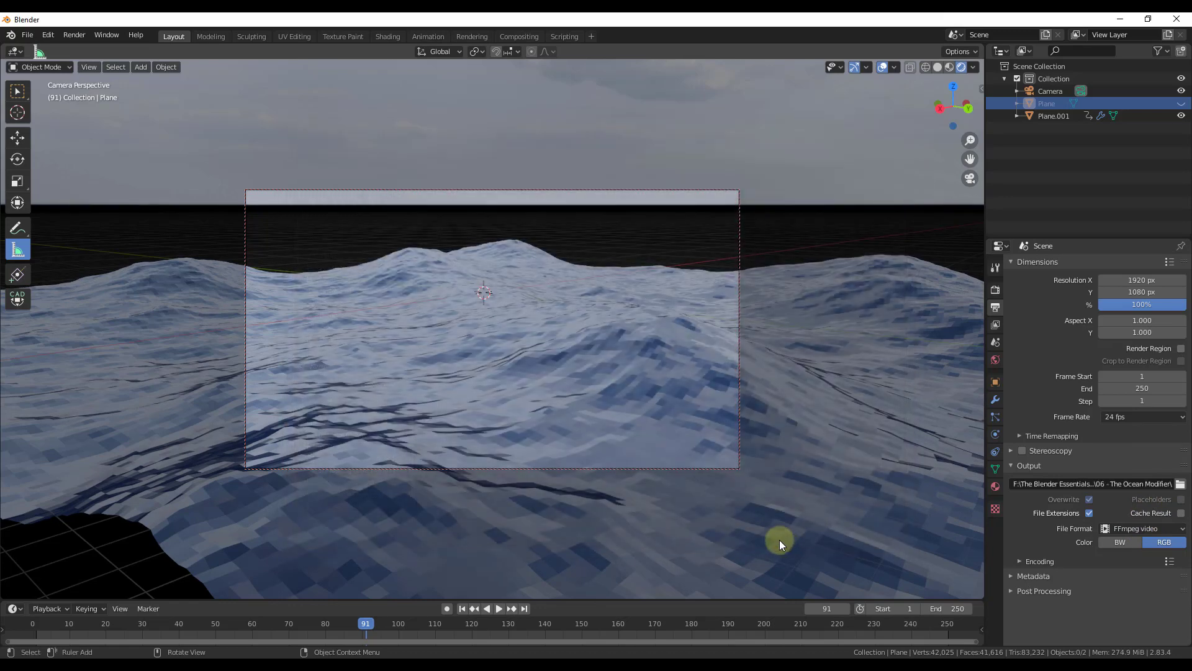
Render the full animation, frames 1 to 250
{"action": "left_click", "coordinate": [73, 35]}
{"action": "left_click", "coordinate": [88, 62]}
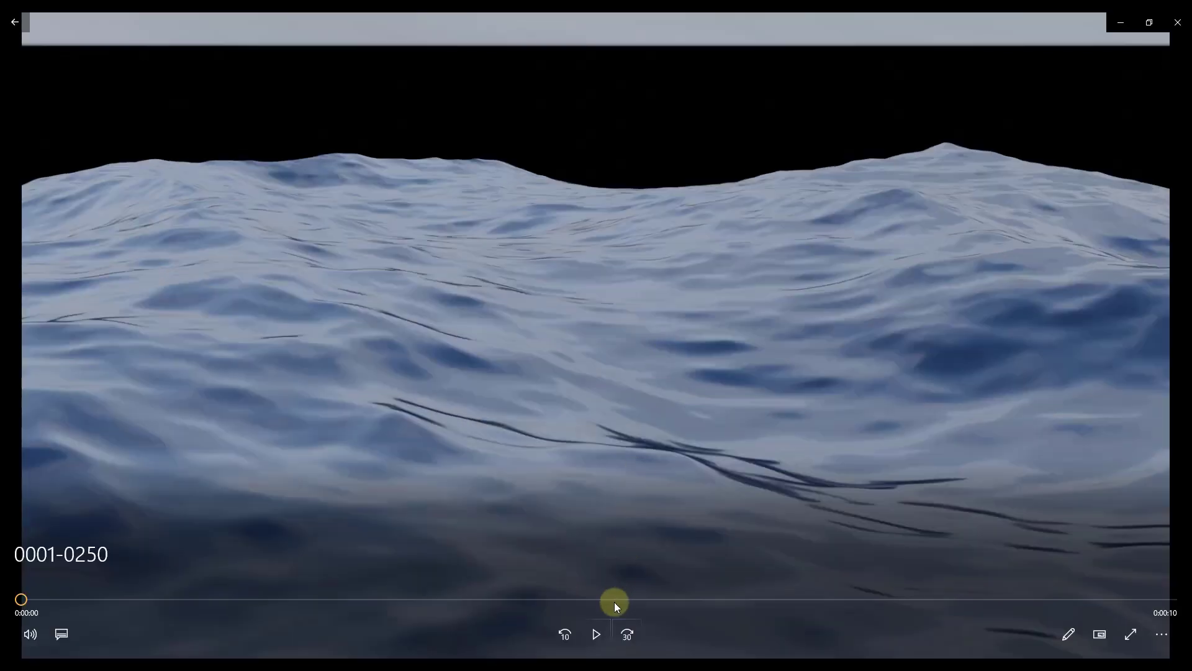
Play the rendered video 0001-0250 in the video player and replay it from the start
{"action": "left_click", "coordinate": [596, 634]}
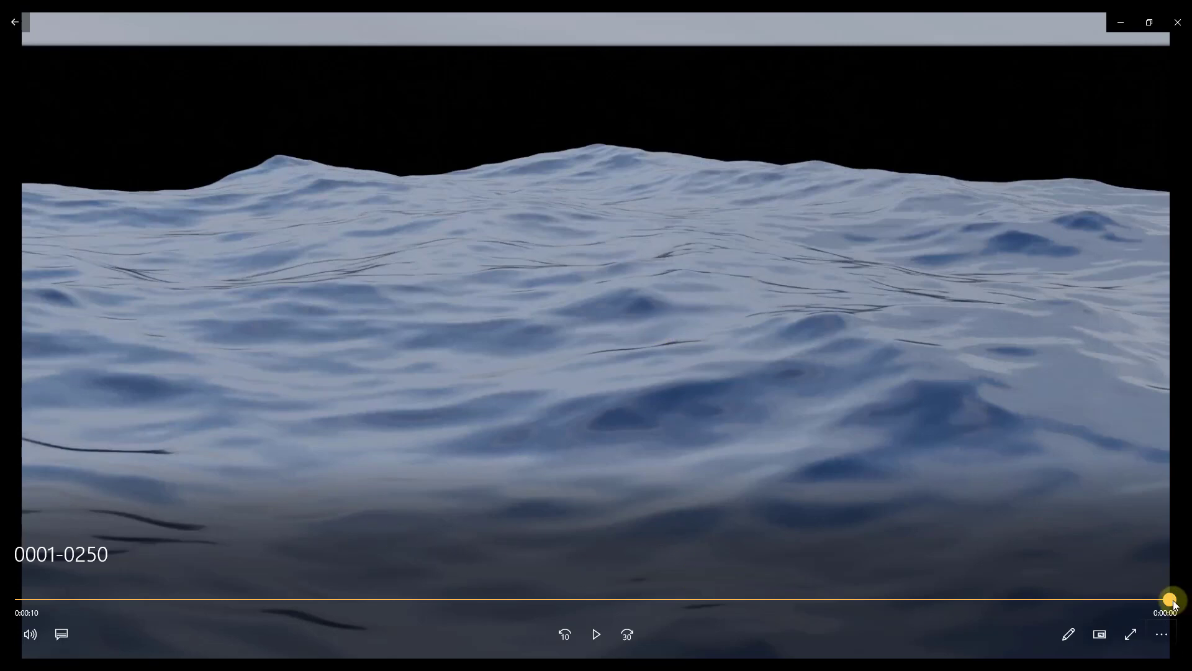
{"action": "left_click_drag", "start_coordinate": [1171, 600], "coordinate": [10, 603]}
{"action": "left_click", "coordinate": [596, 636]}
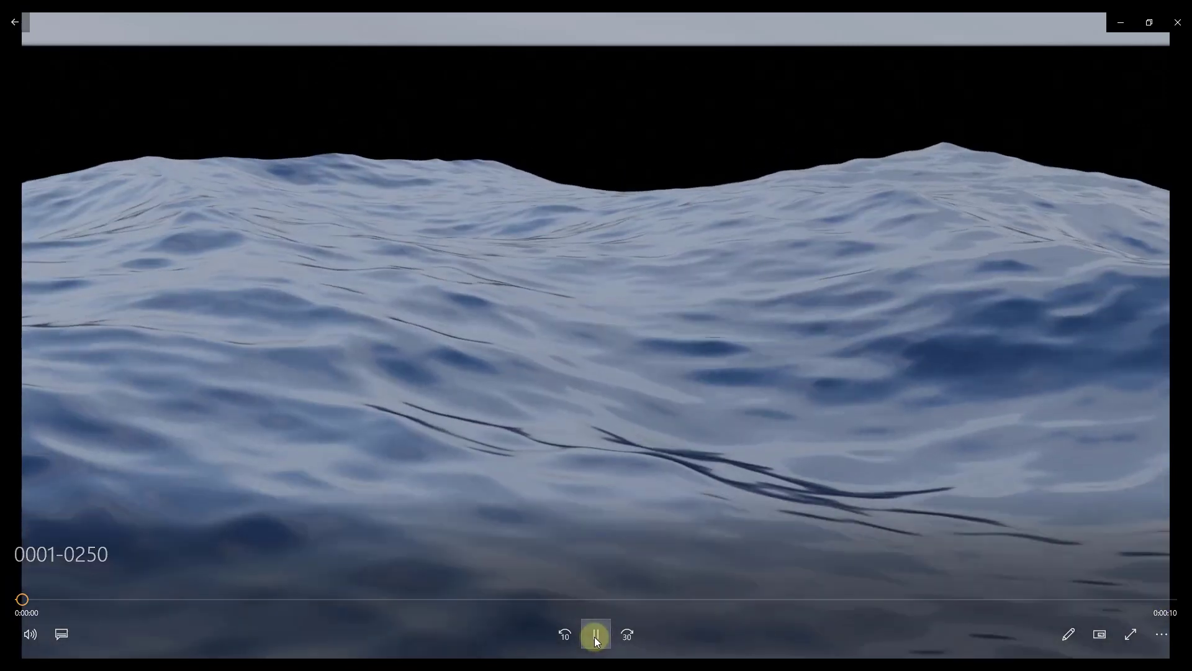